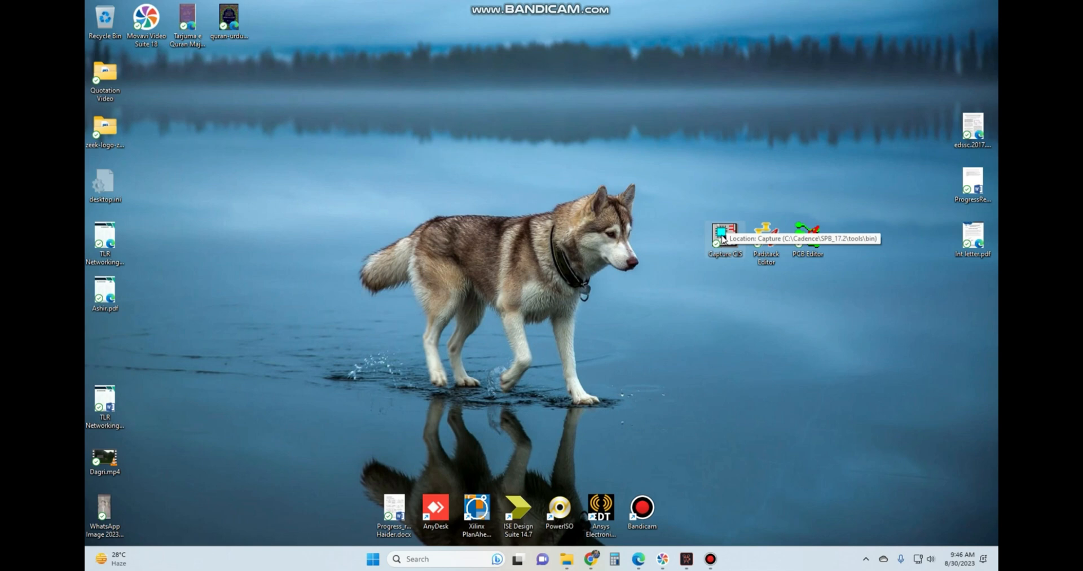
# Launch Capture CIS with the OrCAD Capture suite and start a new schematic project named Exercise.
pyautogui.doubleClick(723, 238)
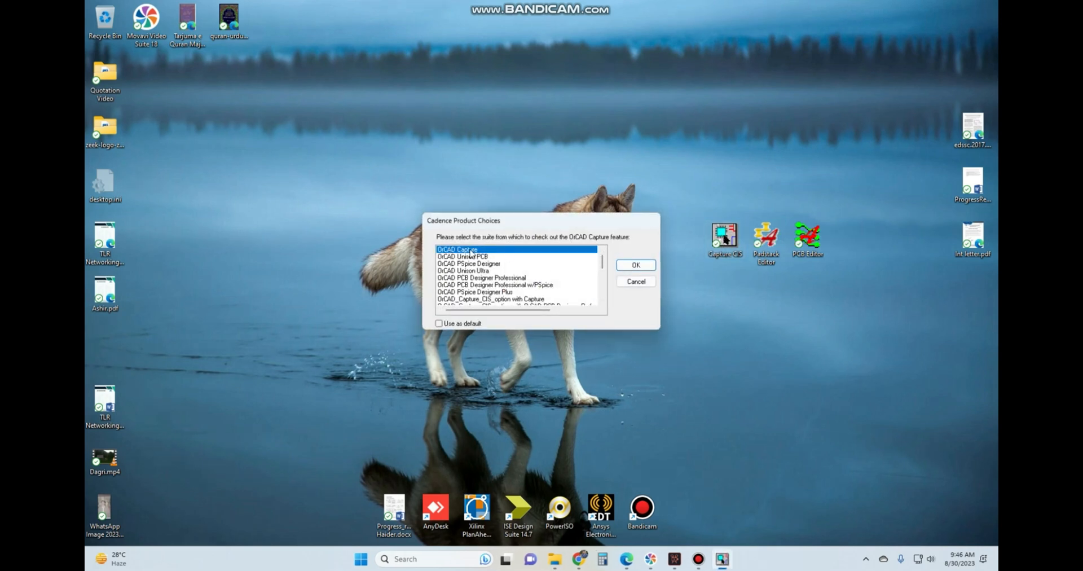
pyautogui.click(635, 265)
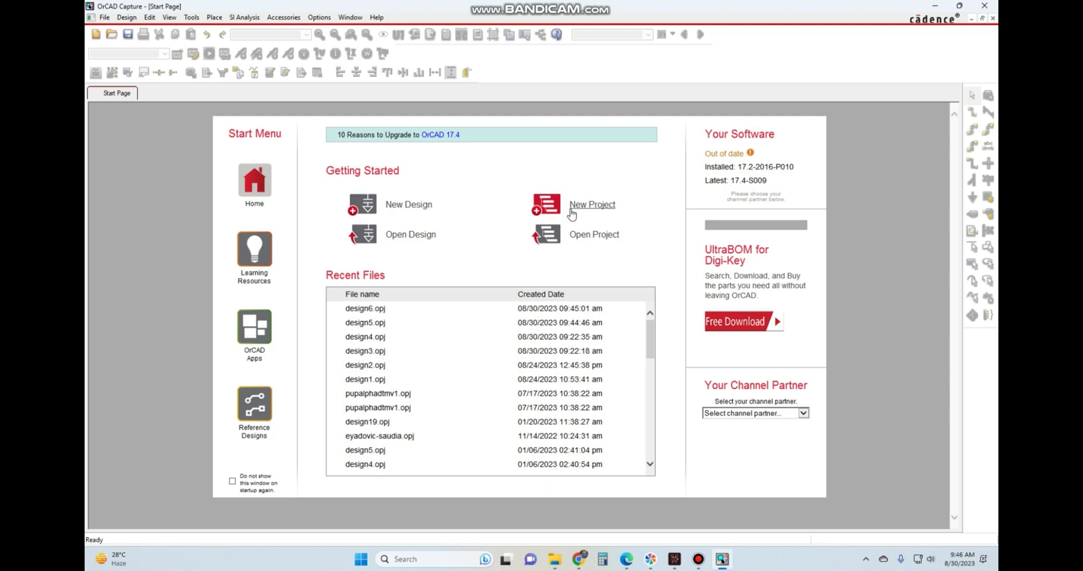
pyautogui.click(593, 206)
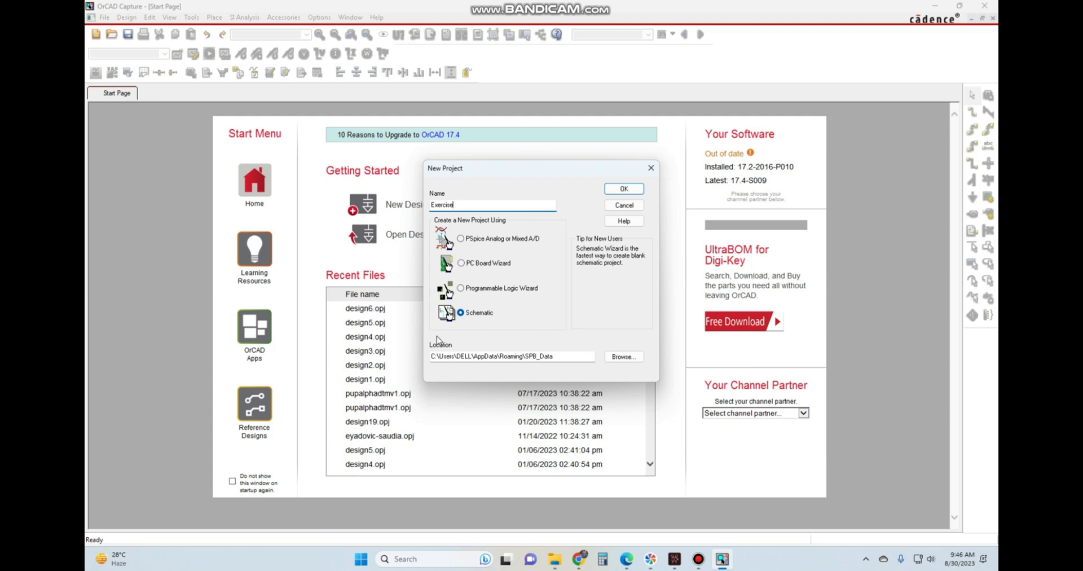
# Browse for the project location and switch the directory selection to the g: Xee drive.
pyautogui.click(632, 357)
pyautogui.scroll(-1, 543, 272)
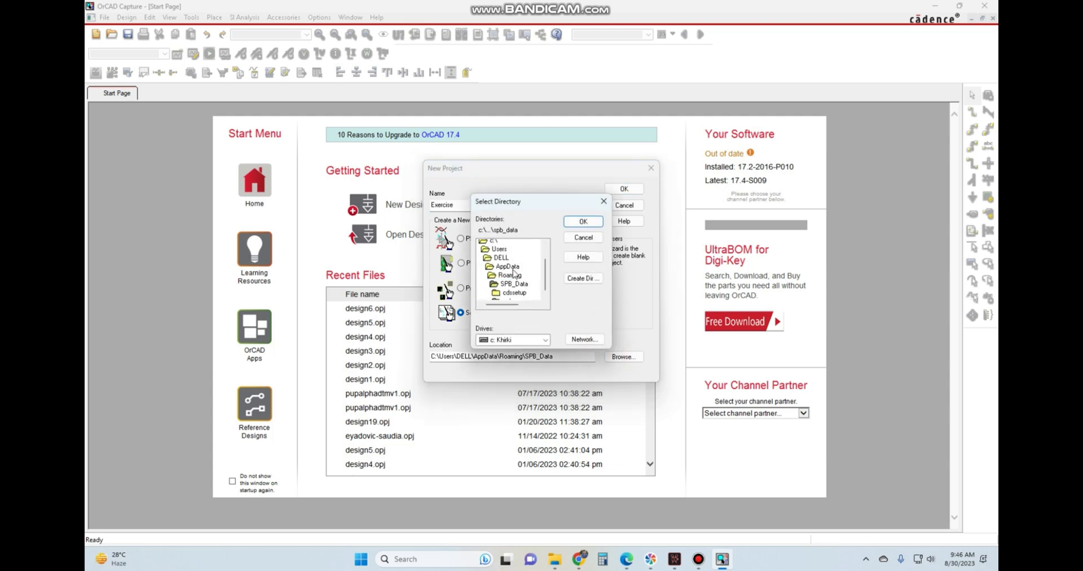
pyautogui.scroll(2, 514, 273)
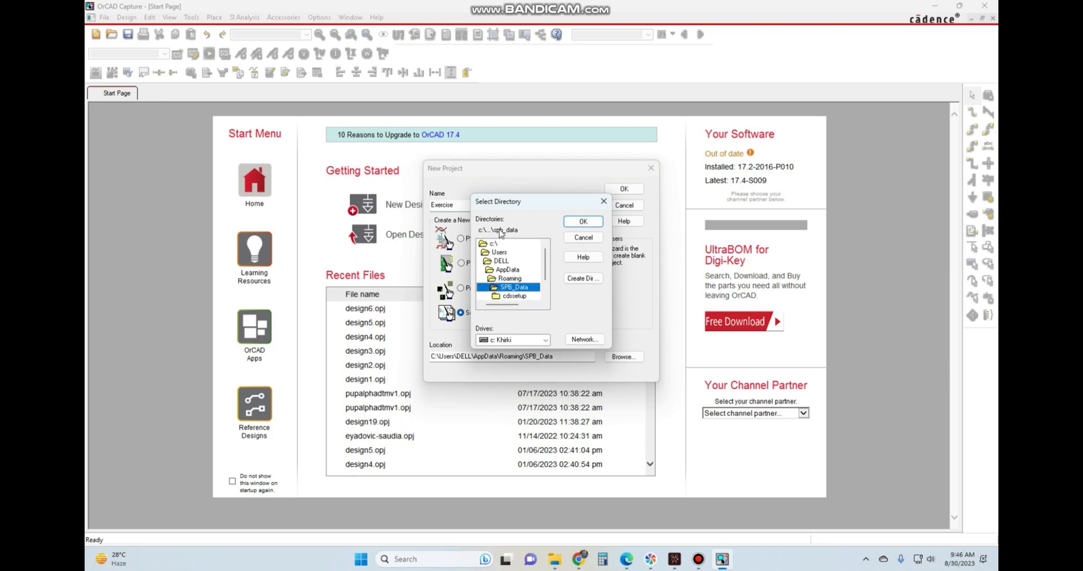
pyautogui.click(518, 340)
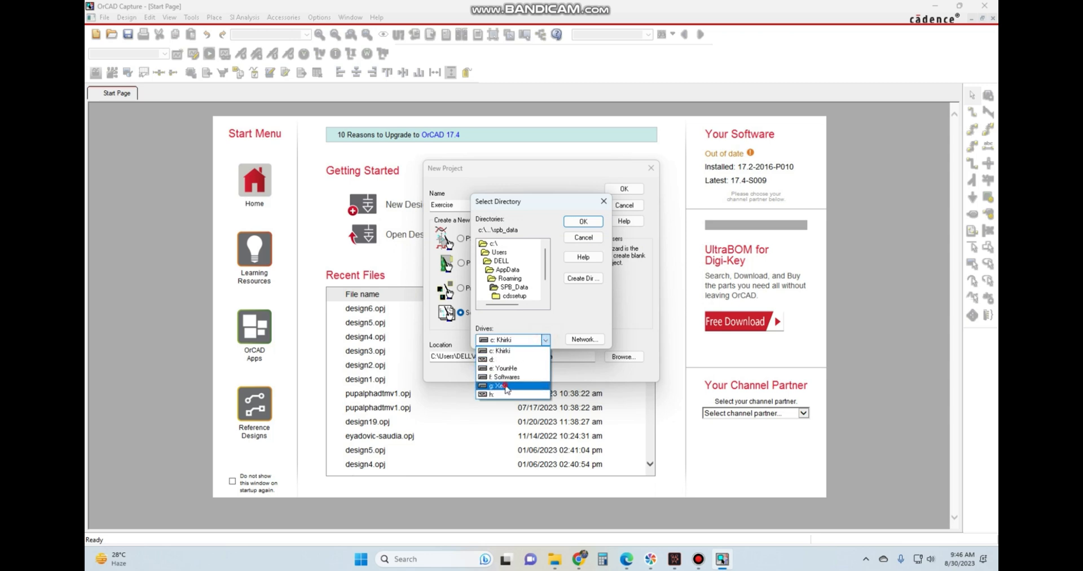
pyautogui.click(514, 385)
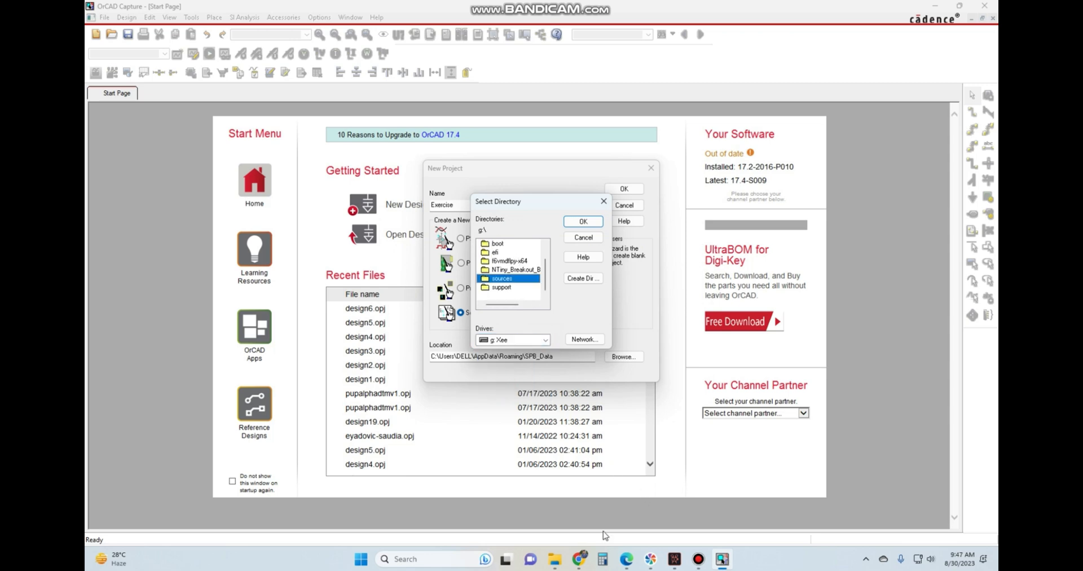
# Switch to File Explorer and open the Xee (G:) drive from This PC.
pyautogui.click(555, 559)
pyautogui.click(134, 386)
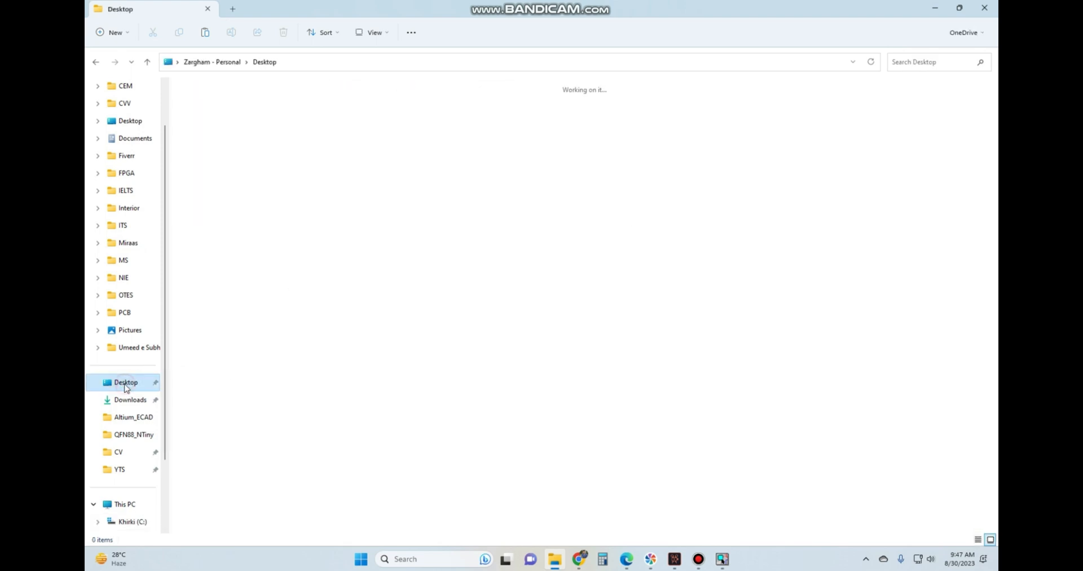
pyautogui.click(127, 504)
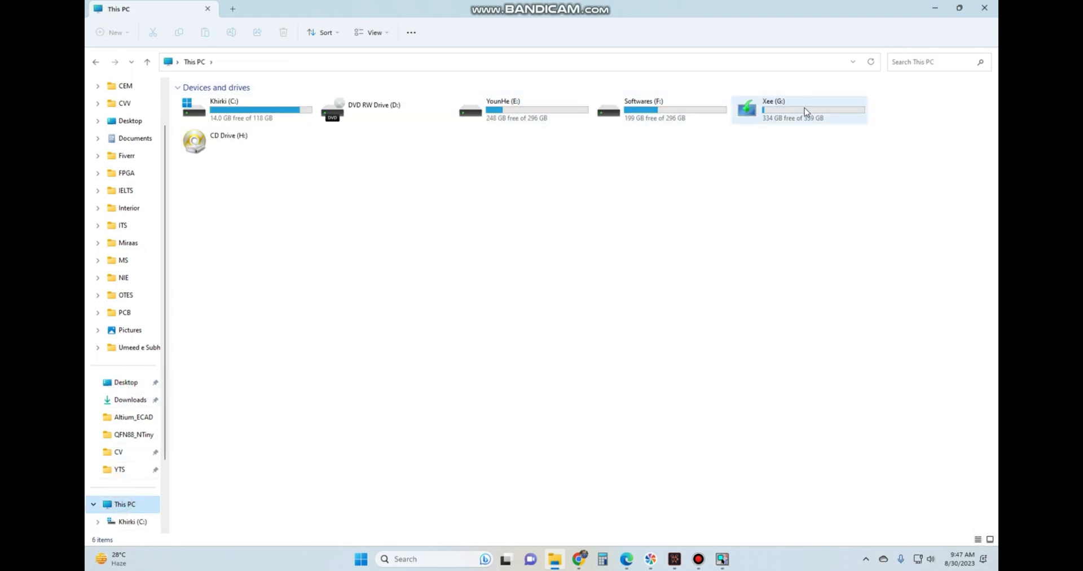
pyautogui.doubleClick(781, 111)
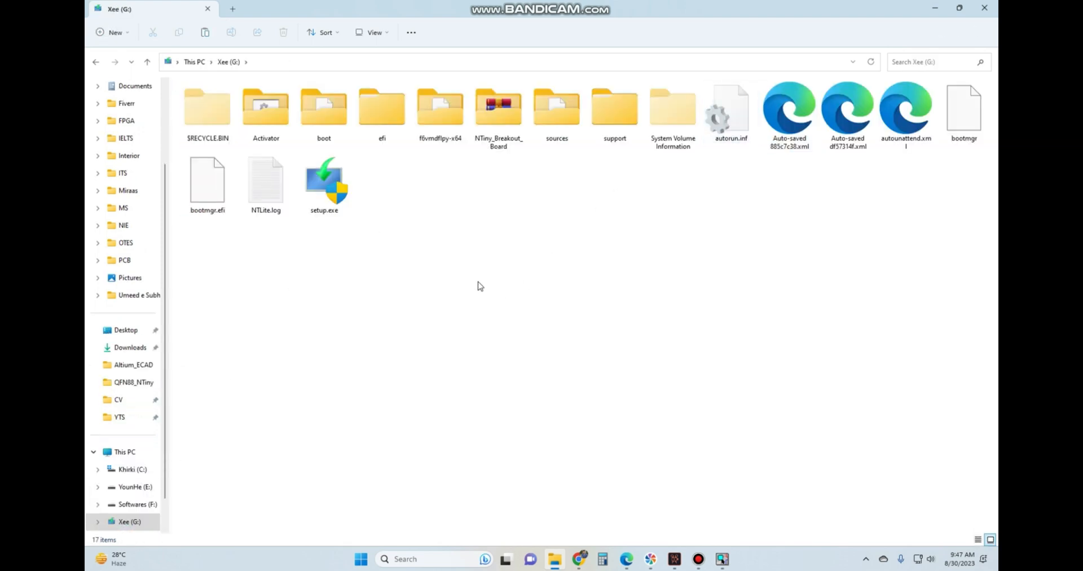
# Create a folder named Exercise on the G: drive, look inside it, and return to the drive's root.
pyautogui.rightClick(481, 180)
pyautogui.moveTo(513, 214)
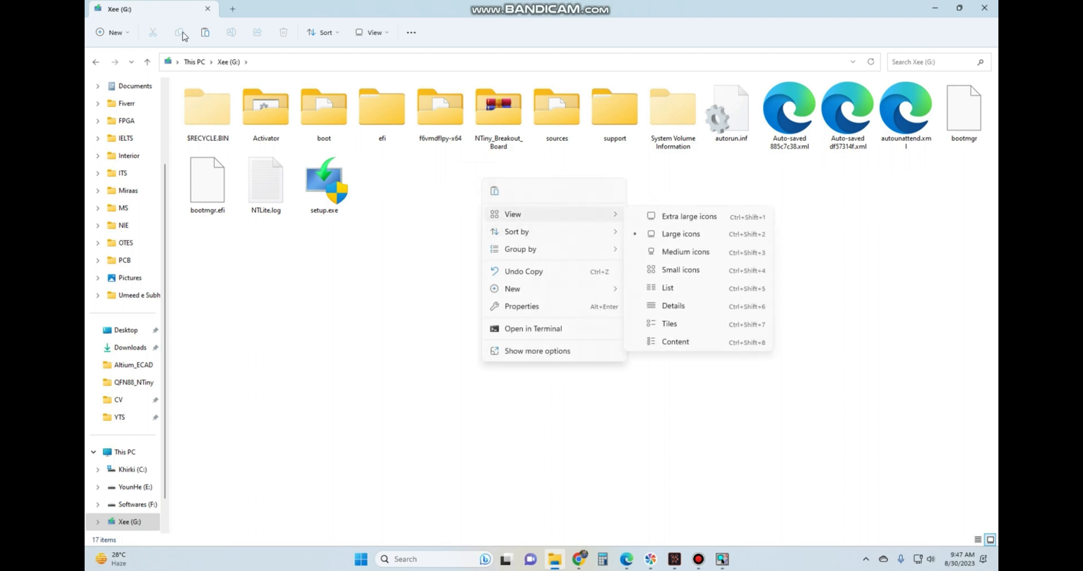
pyautogui.click(116, 36)
pyautogui.click(116, 36)
pyautogui.click(121, 53)
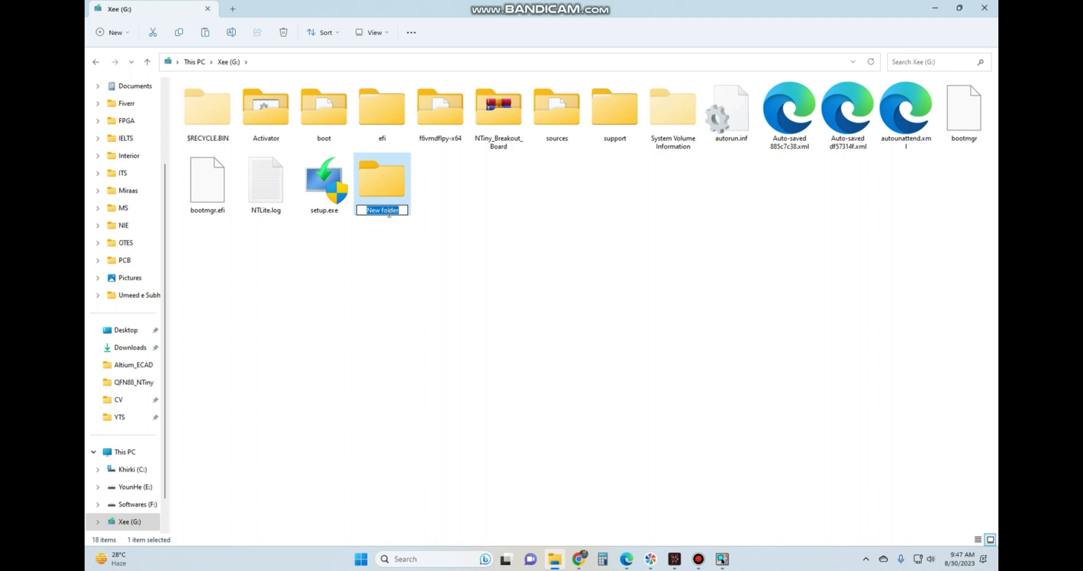
pyautogui.write('Exercise')
pyautogui.press('Return')
pyautogui.click(380, 258)
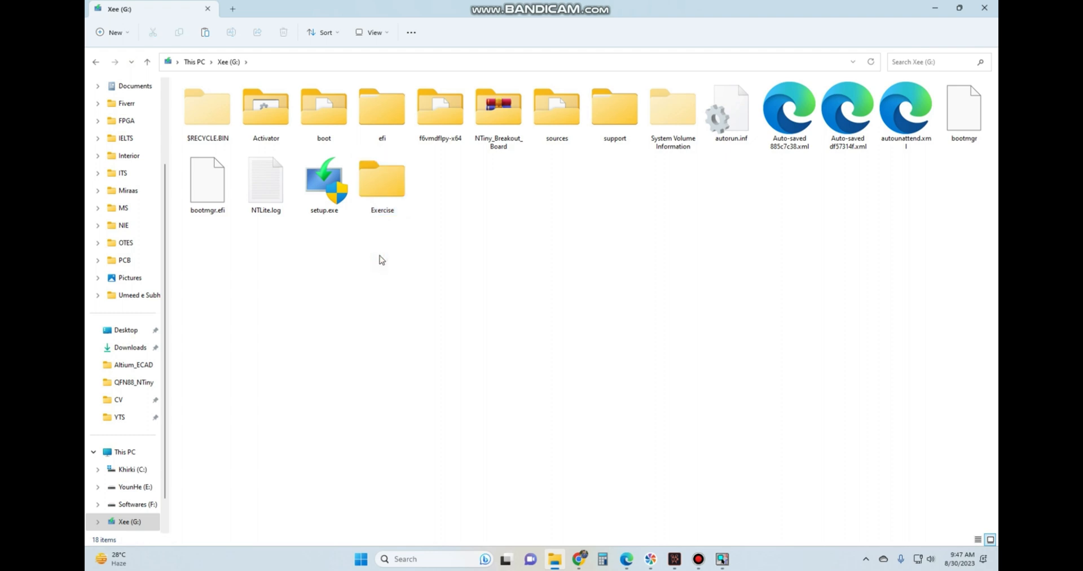
pyautogui.doubleClick(382, 184)
pyautogui.click(96, 61)
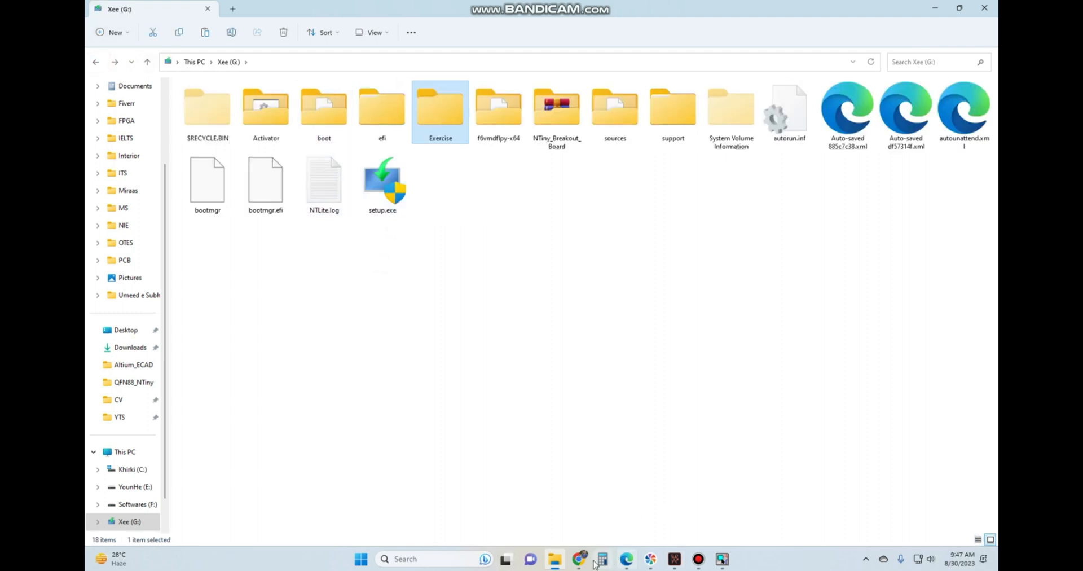
# Back in OrCAD Capture, set the project location to G:\Exercise and create the project.
pyautogui.click(723, 559)
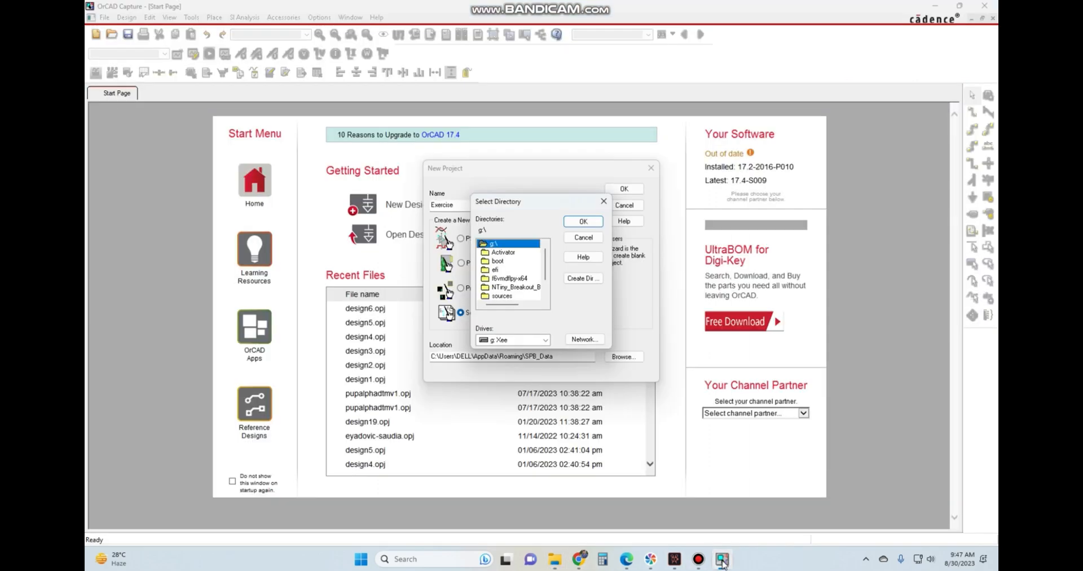
pyautogui.click(545, 340)
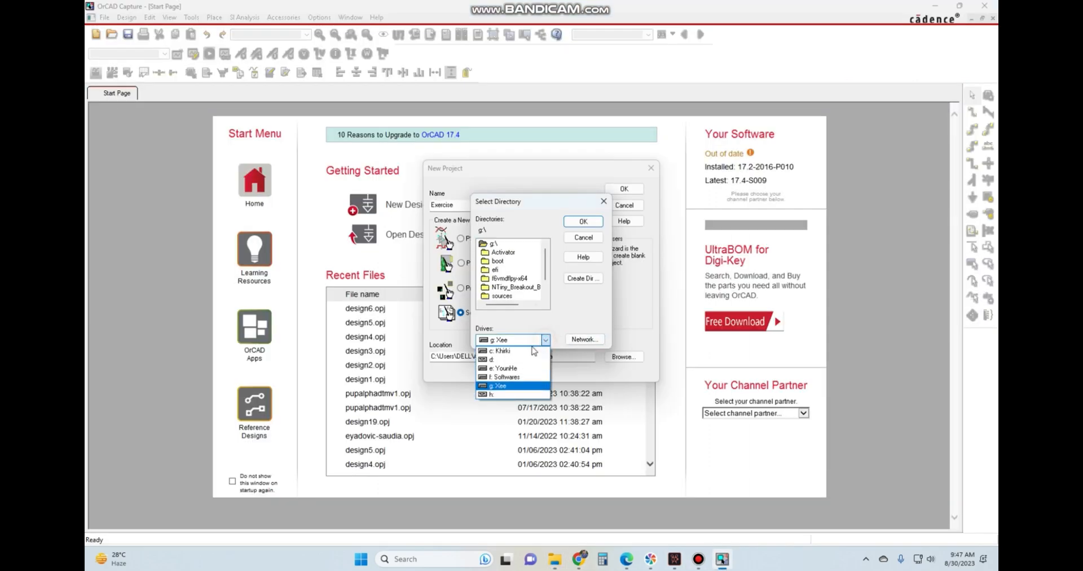
pyautogui.click(506, 387)
pyautogui.scroll(-2, 523, 281)
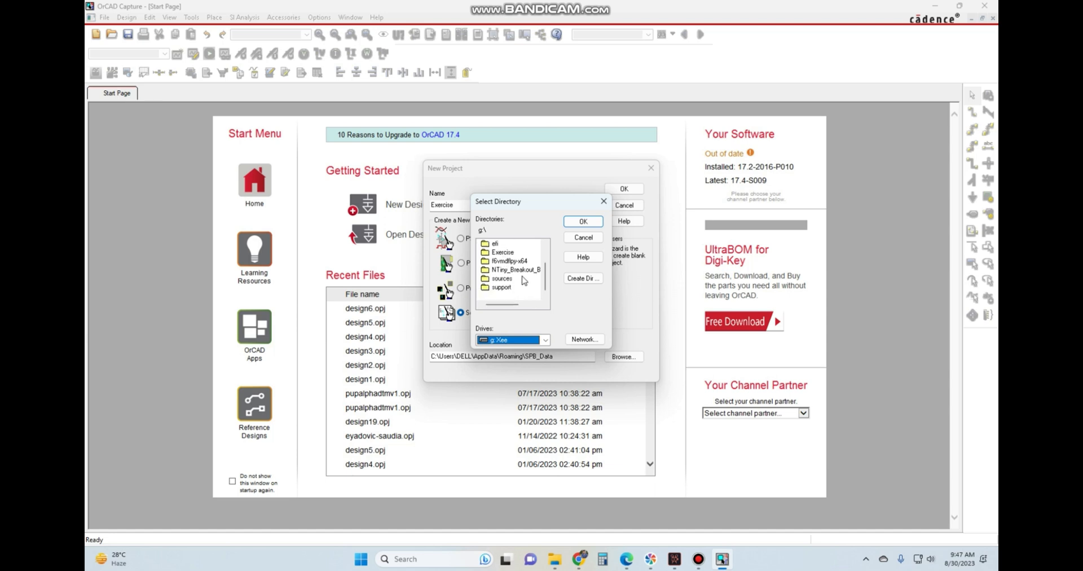
pyautogui.scroll(2, 524, 281)
pyautogui.click(518, 280)
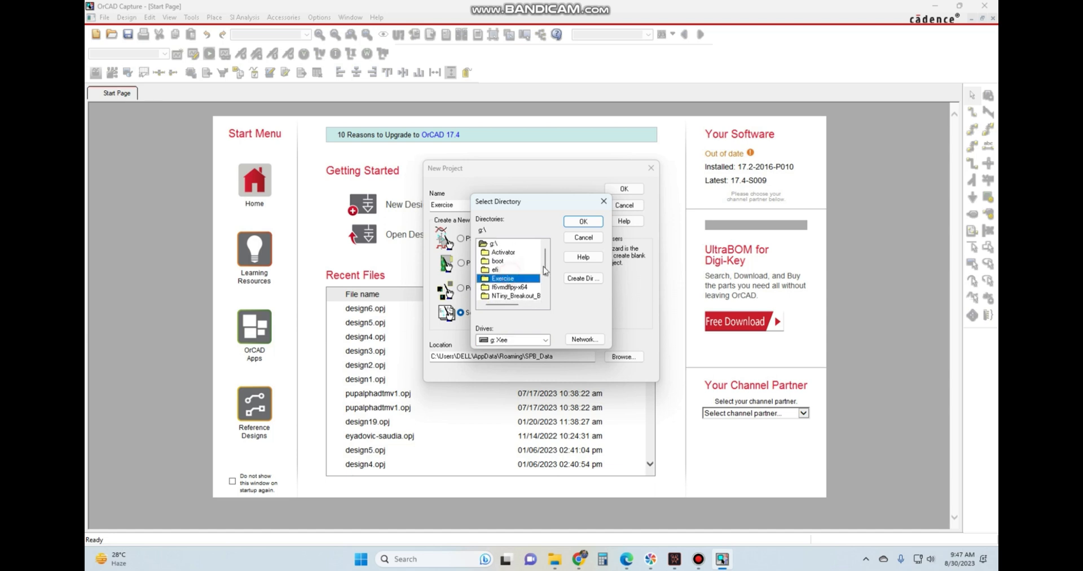
pyautogui.click(582, 221)
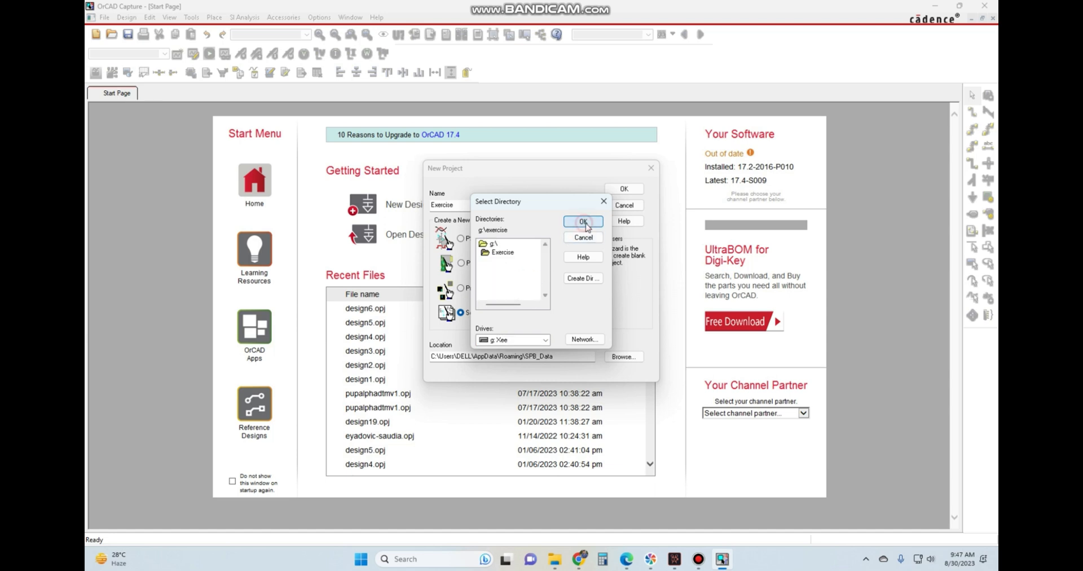
pyautogui.click(502, 254)
pyautogui.click(582, 221)
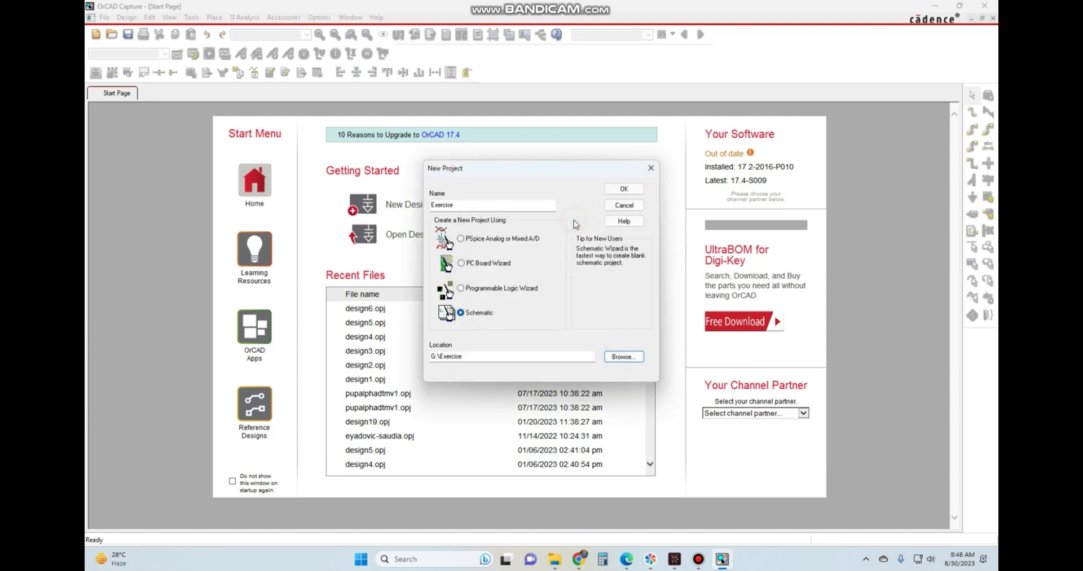
pyautogui.click(627, 189)
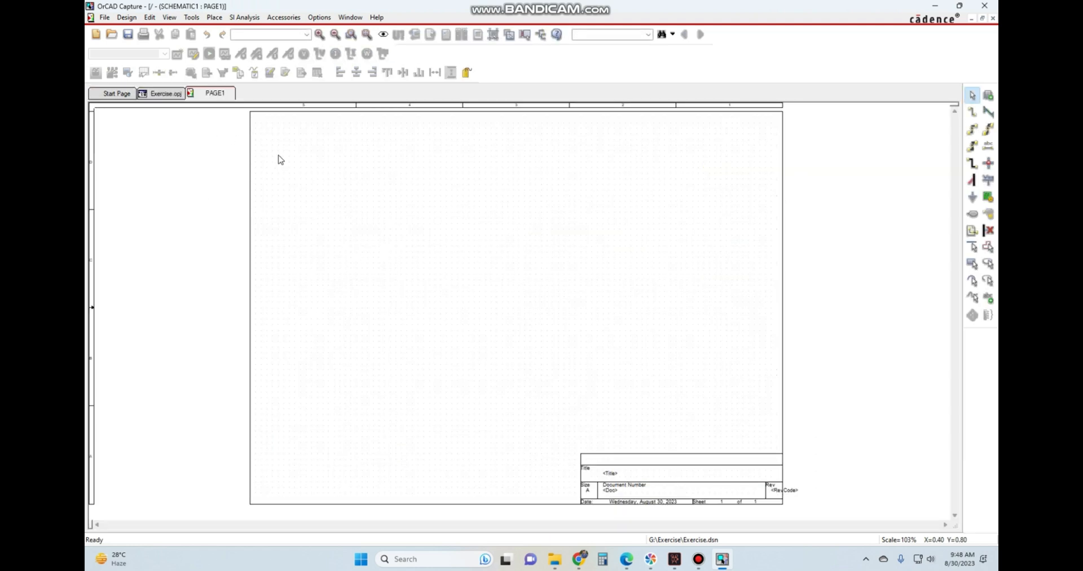
# Expand the design file, SCHEMATIC1 and Design Cache in the project tree, and view the blank PAGE1 sheet.
pyautogui.click(162, 93)
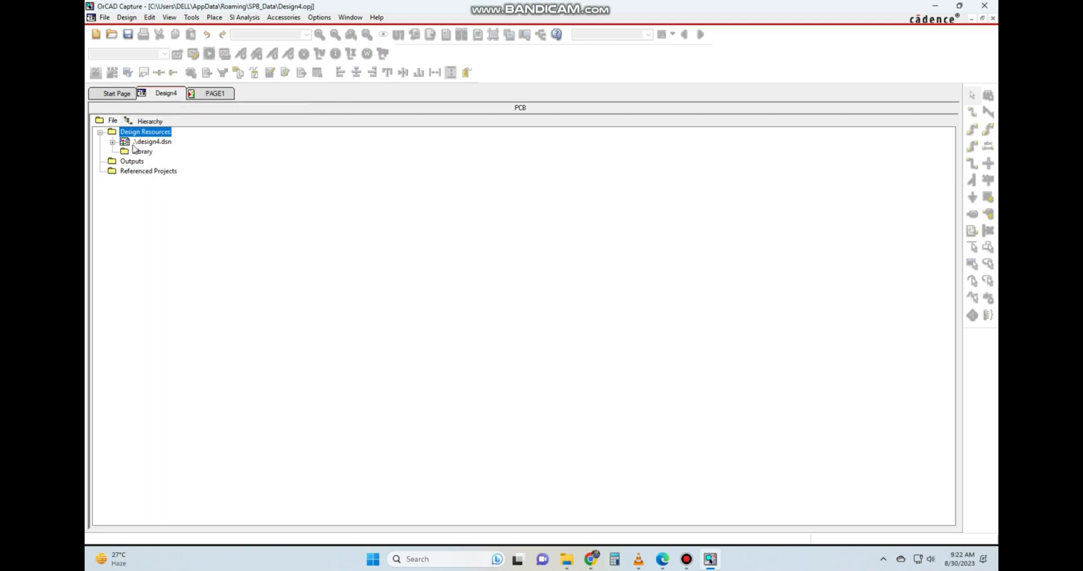
pyautogui.click(113, 142)
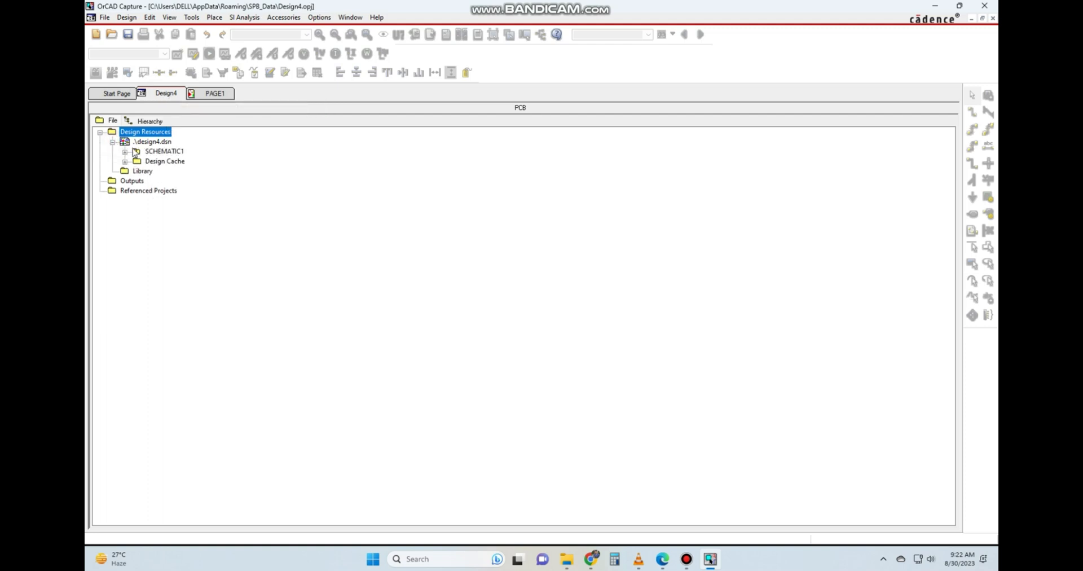
pyautogui.click(124, 152)
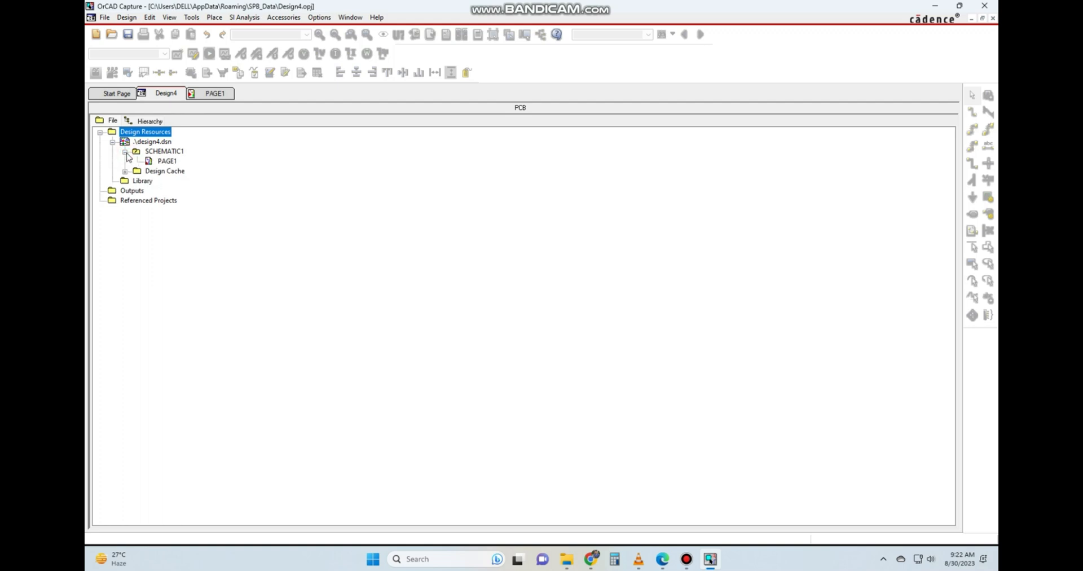
pyautogui.click(163, 161)
pyautogui.click(125, 172)
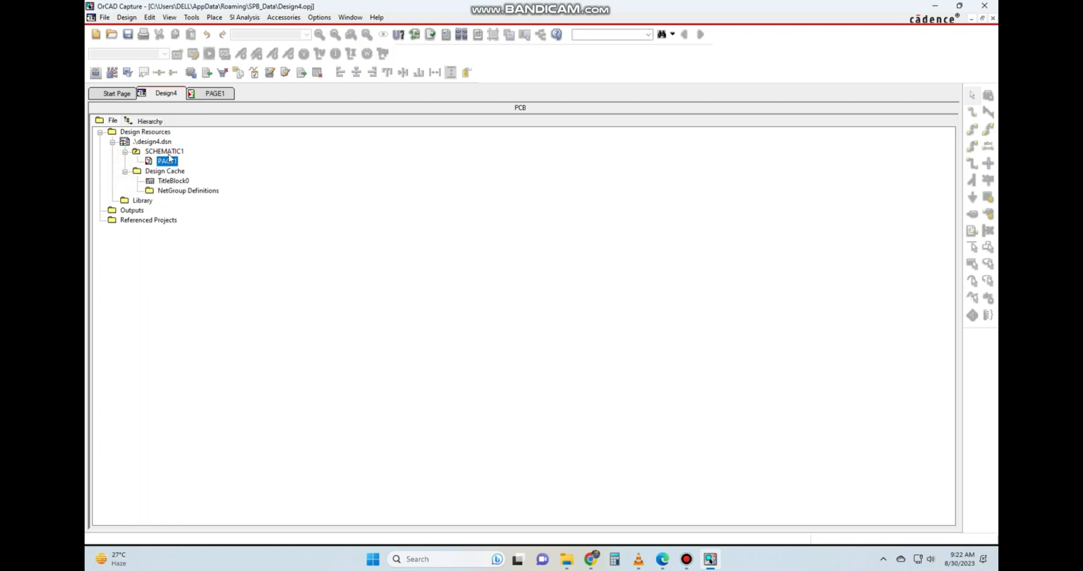
pyautogui.click(205, 96)
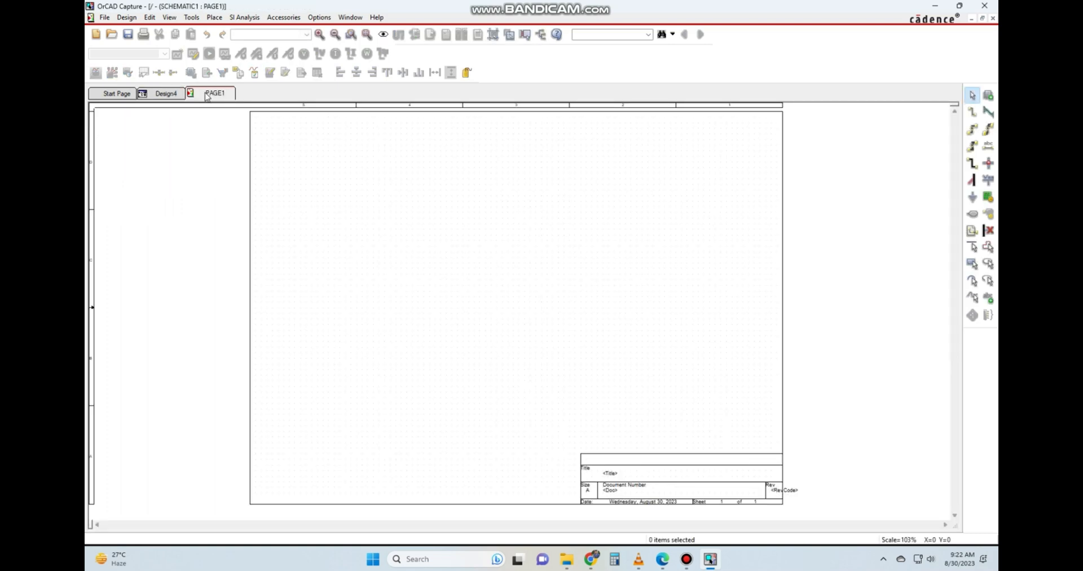
# Rename schematic page PAGE1 to Power in the project tree.
pyautogui.click(164, 95)
pyautogui.rightClick(169, 162)
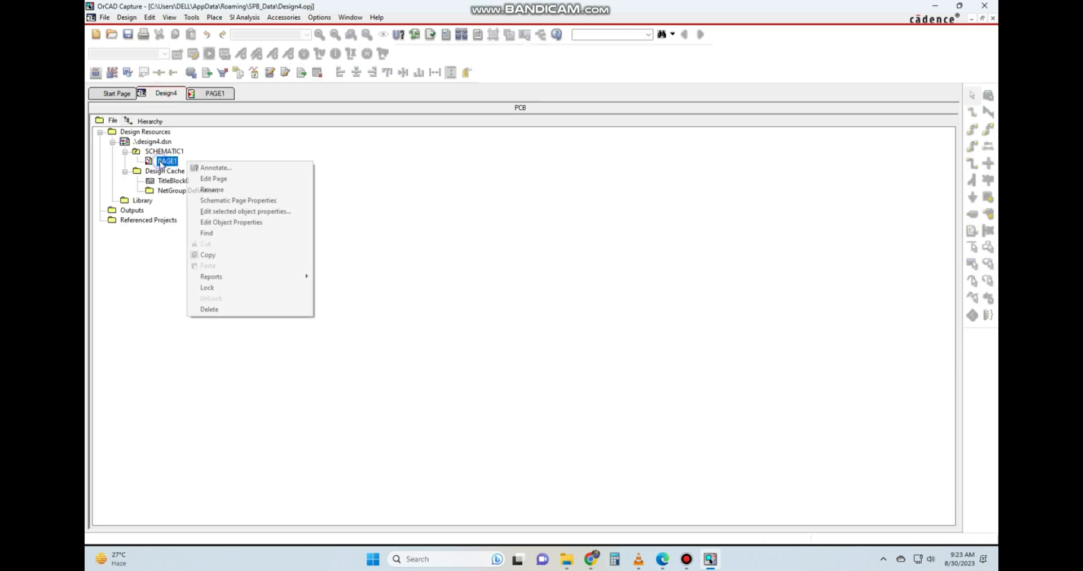
pyautogui.moveTo(217, 276)
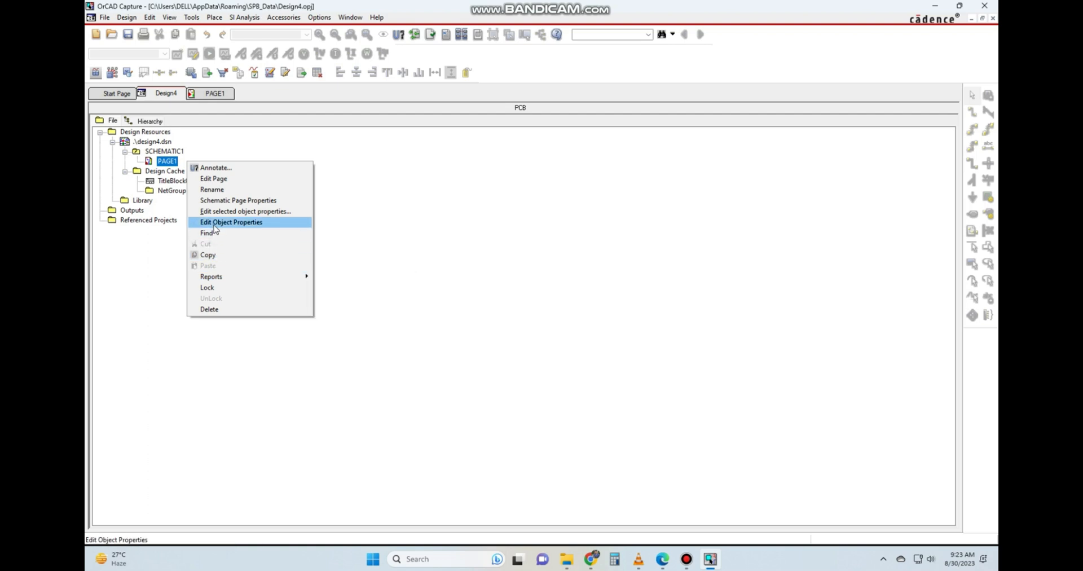
pyautogui.click(213, 190)
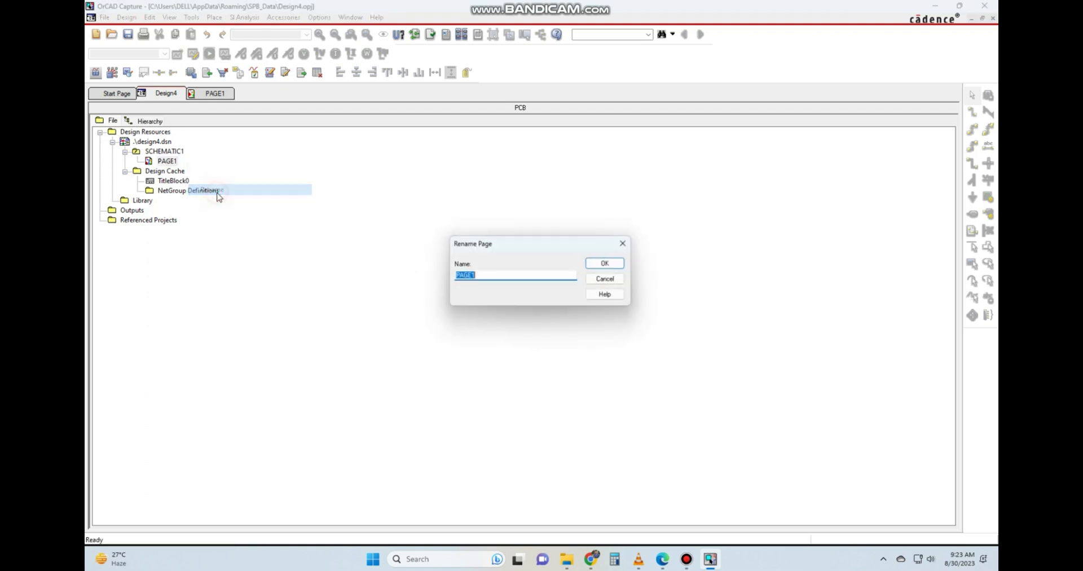
pyautogui.click(490, 273)
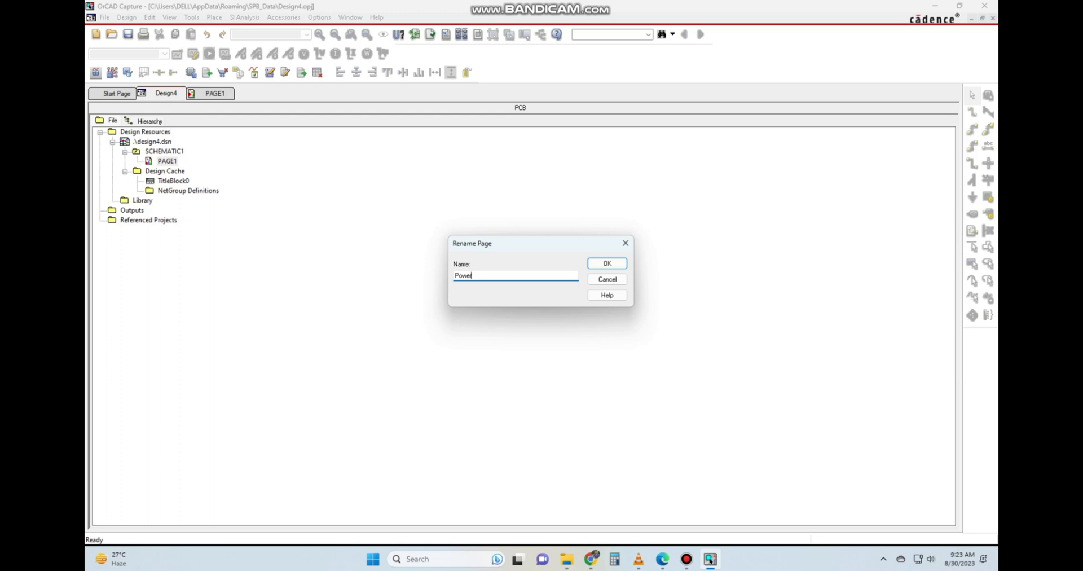
pyautogui.click(611, 264)
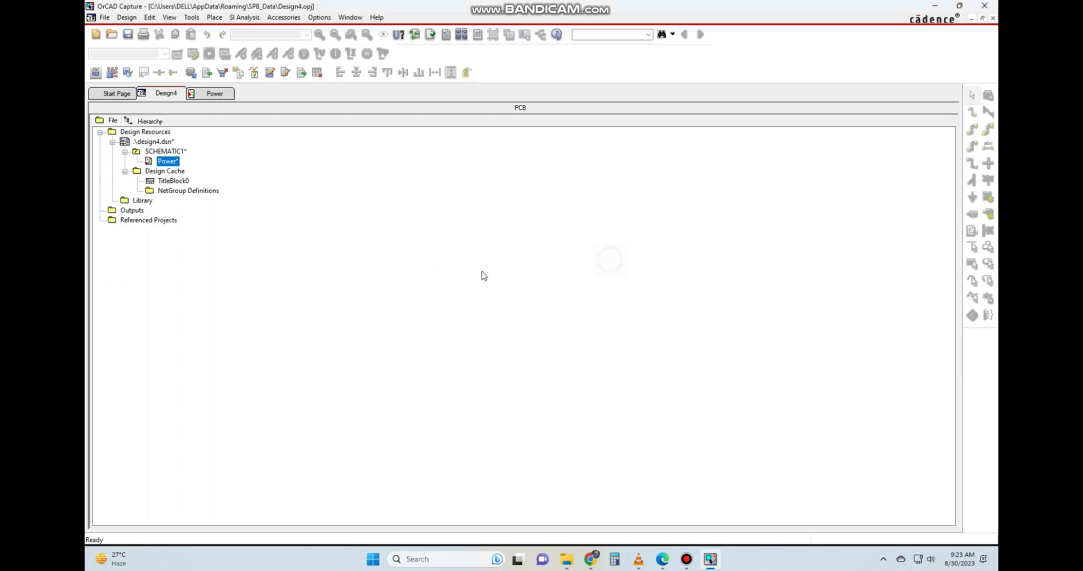
# Add a new schematic page named Clocksignals to the SCHEMATIC1 folder.
pyautogui.click(176, 152)
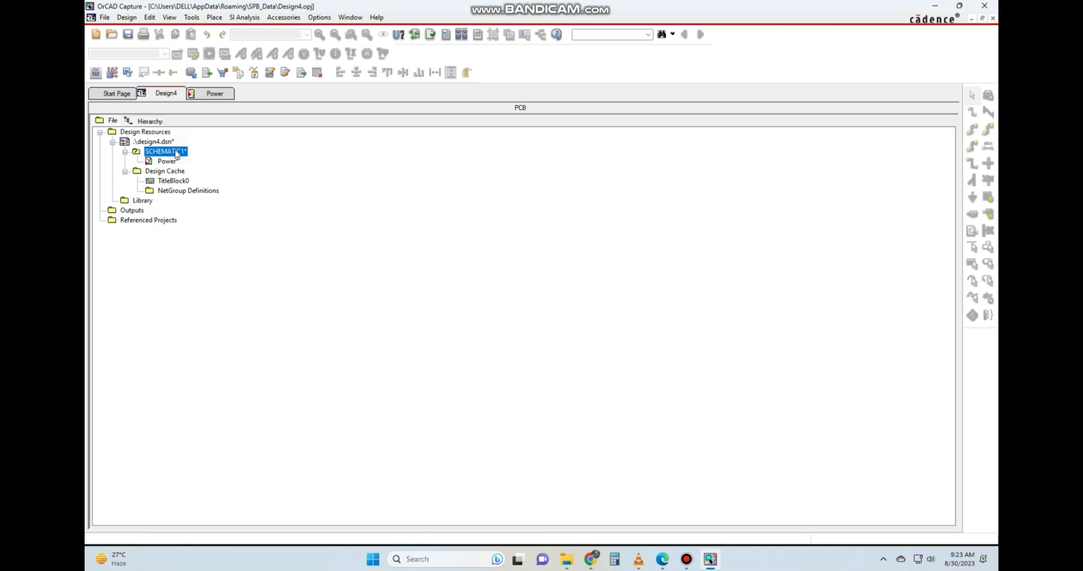
pyautogui.click(169, 163)
pyautogui.rightClick(168, 163)
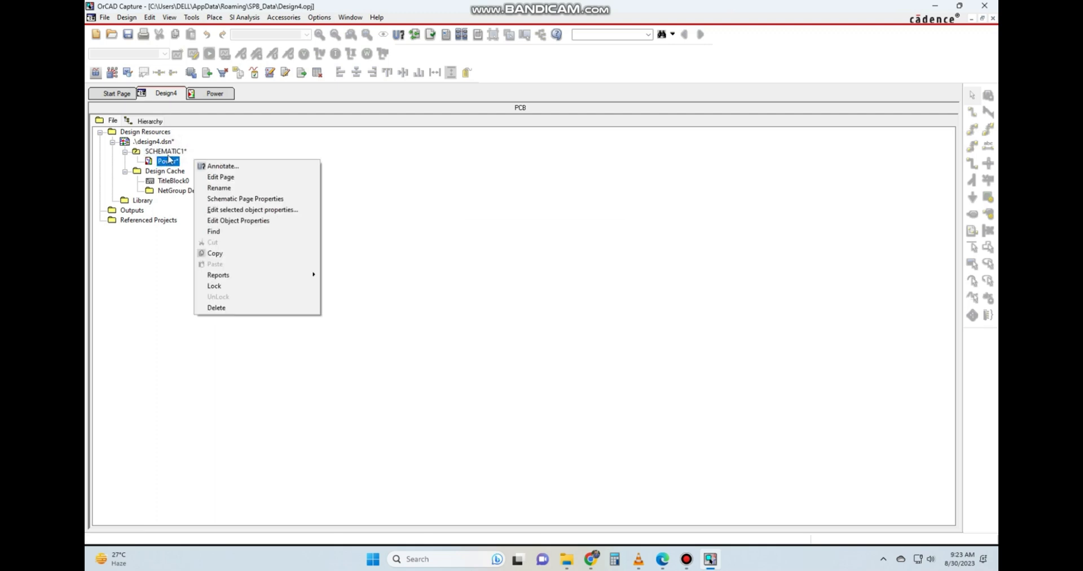
pyautogui.click(168, 152)
pyautogui.rightClick(170, 153)
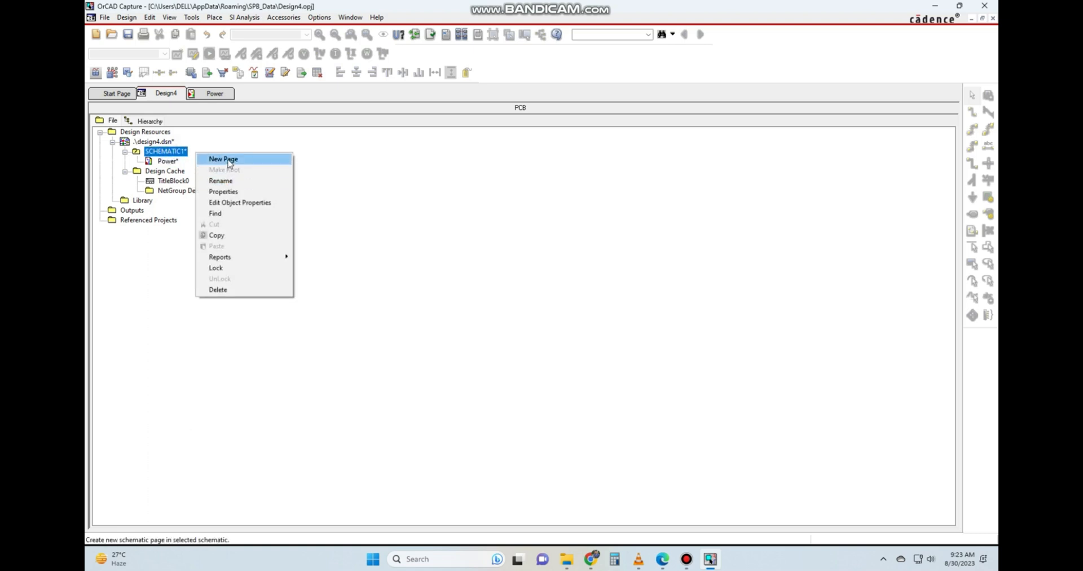
pyautogui.click(223, 160)
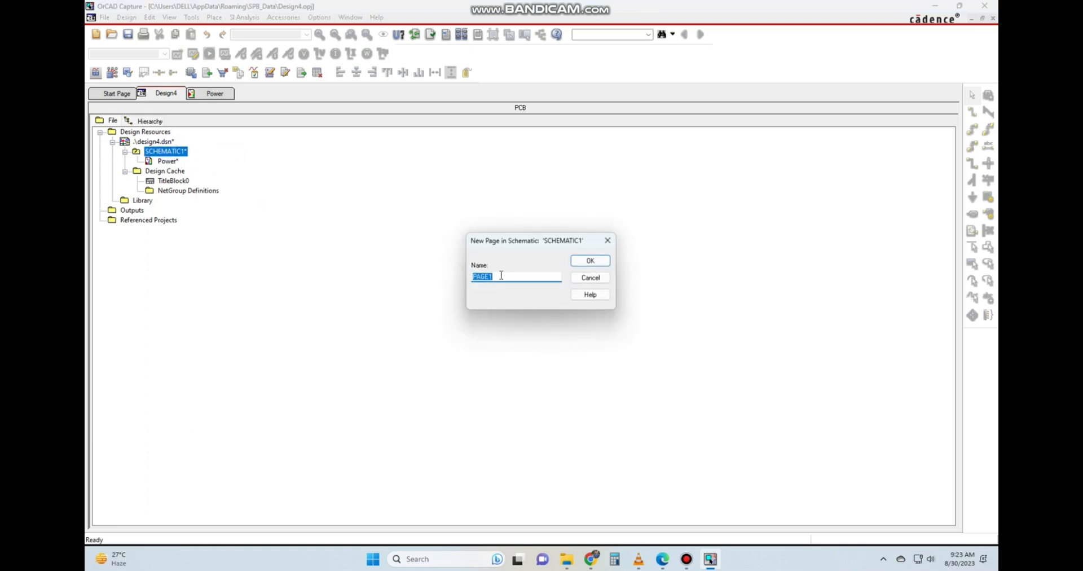
pyautogui.write('Clocksignals')
pyautogui.click(590, 261)
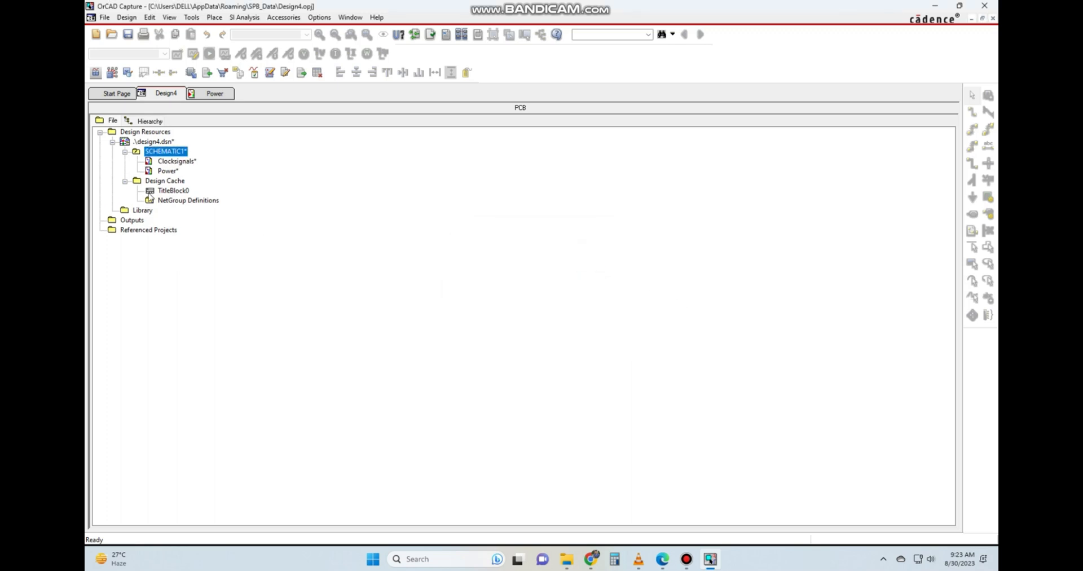
# Add another page named Analog to the SCHEMATIC1 folder.
pyautogui.rightClick(192, 152)
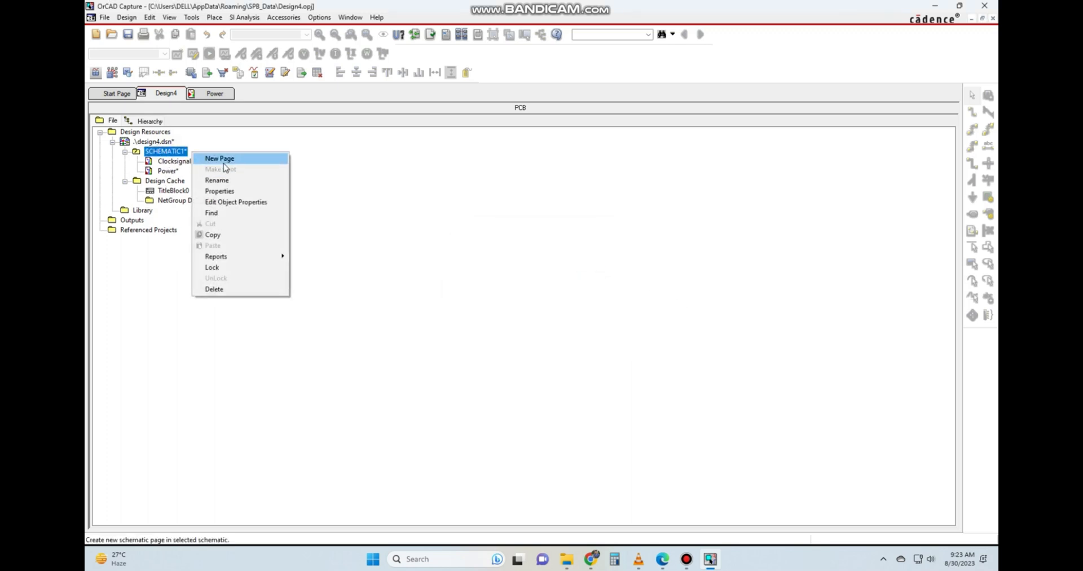
pyautogui.click(226, 159)
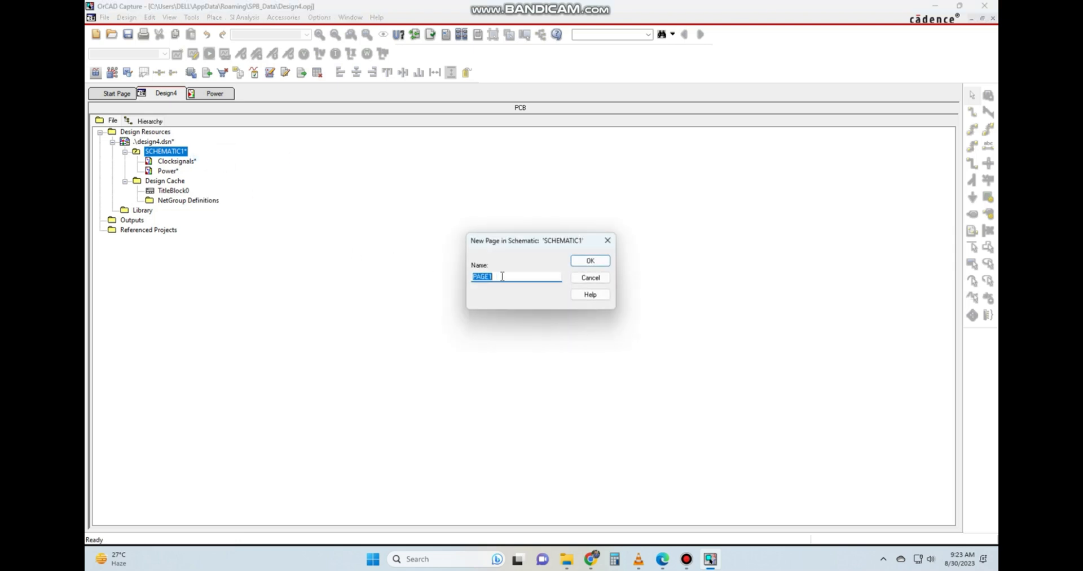
pyautogui.write('Analog')
pyautogui.press('Return')
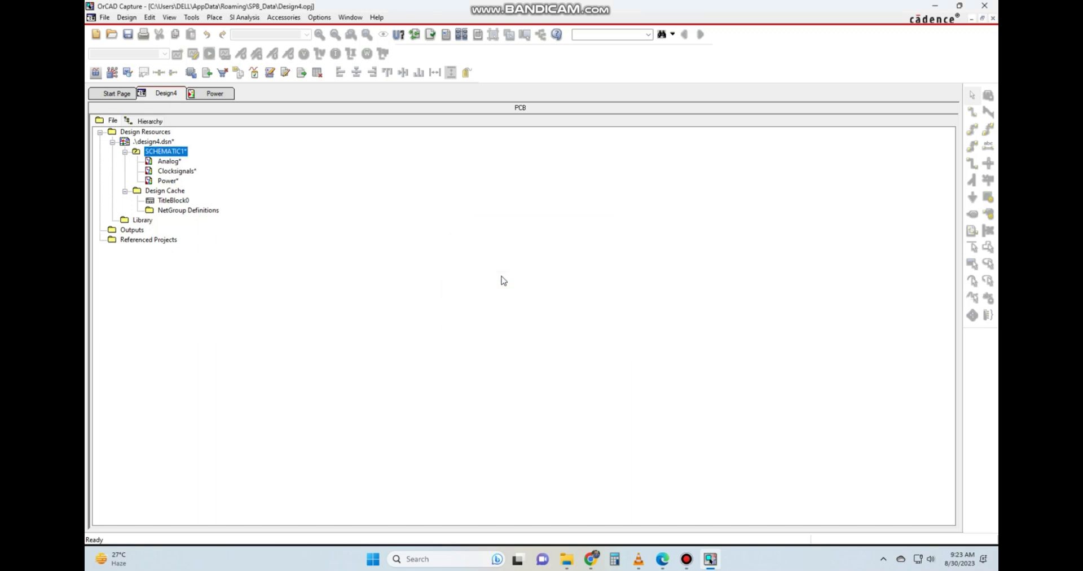
# Open the Analog page from the project tree, check the Power sheet, and return to the Analog sheet.
pyautogui.click(182, 171)
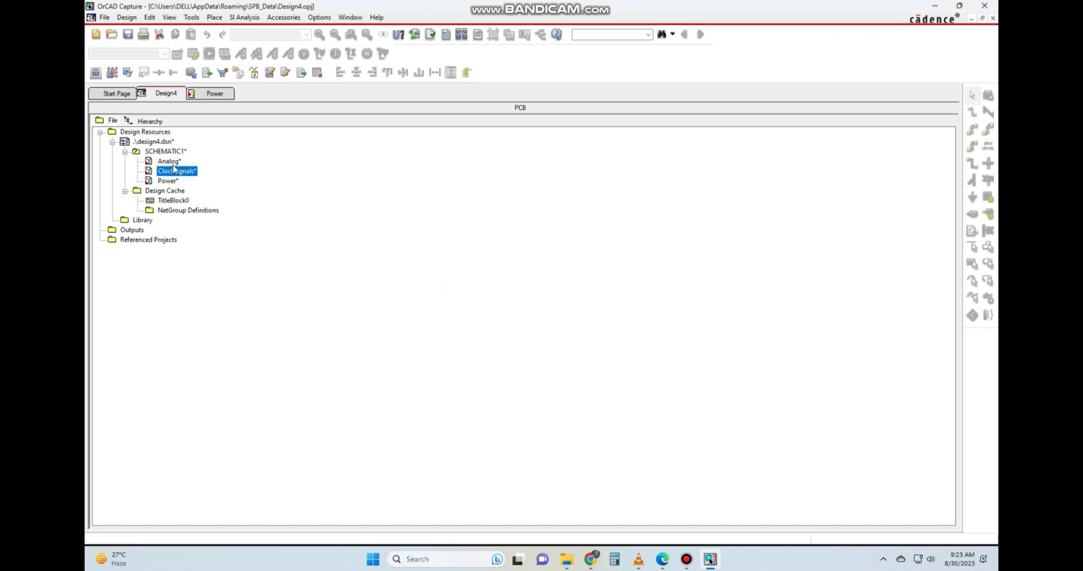
pyautogui.click(170, 161)
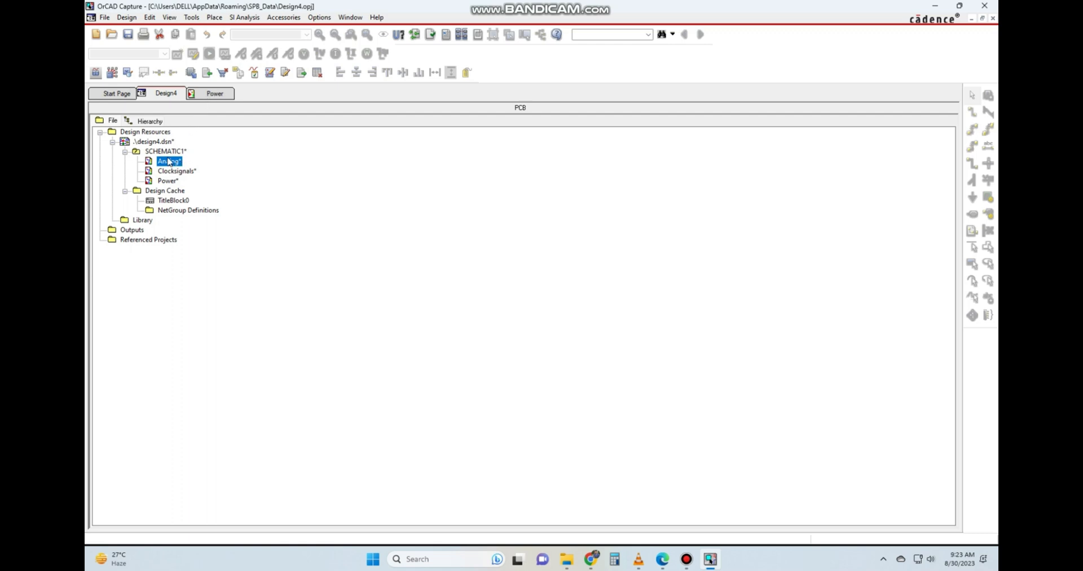
pyautogui.doubleClick(168, 162)
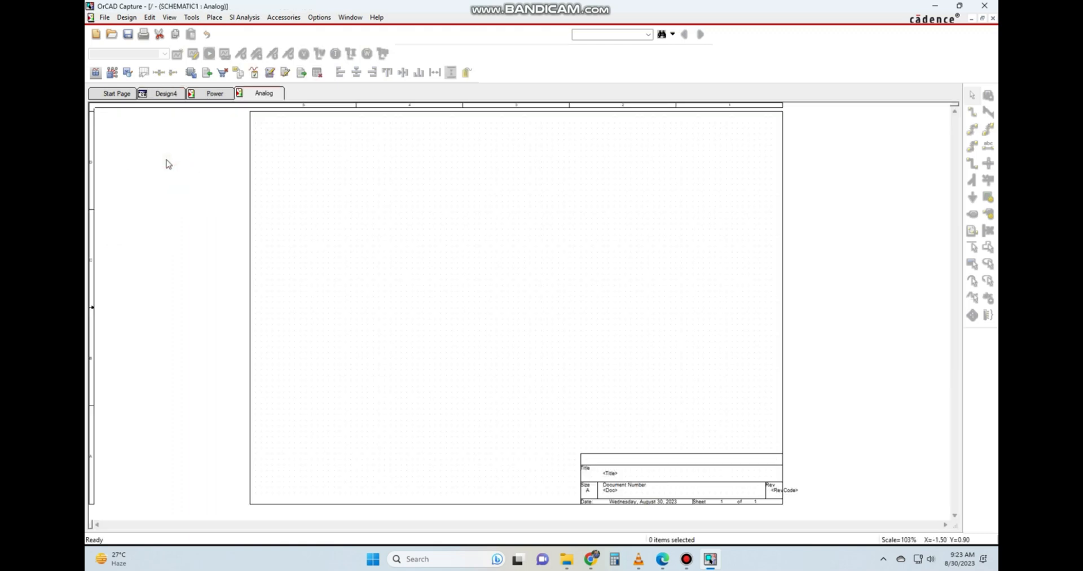
pyautogui.click(228, 94)
pyautogui.click(262, 95)
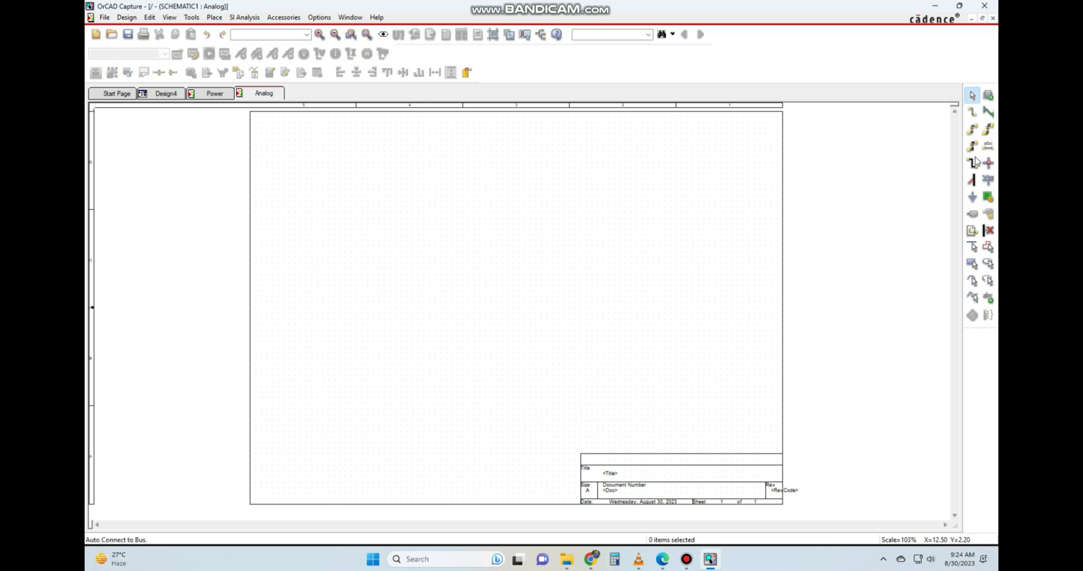
# Start Place Part on the Analog page and remove all selected part libraries from the configured list.
pyautogui.click(989, 96)
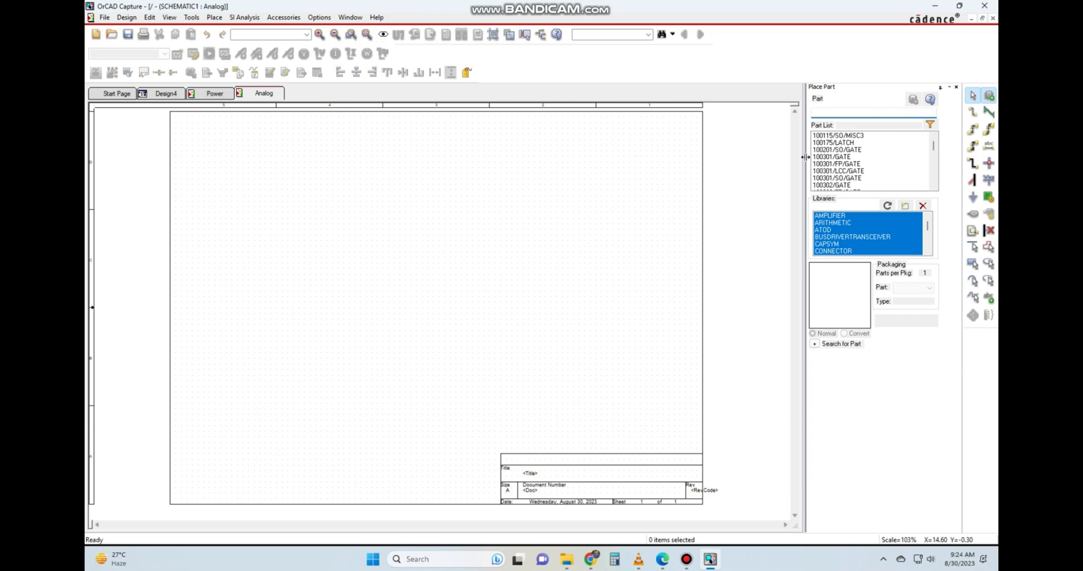
pyautogui.scroll(-4, 848, 160)
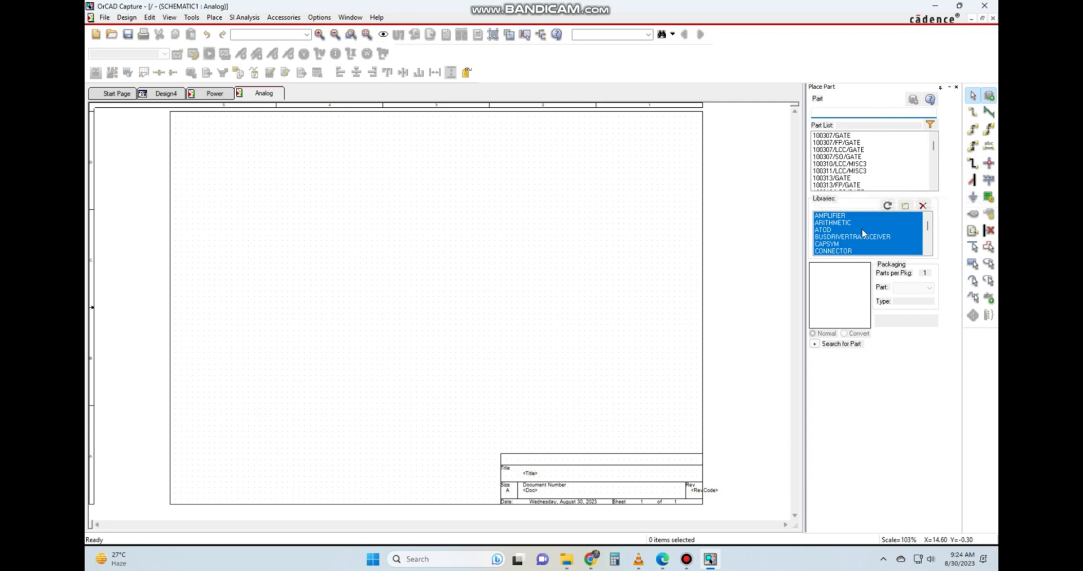
pyautogui.click(923, 206)
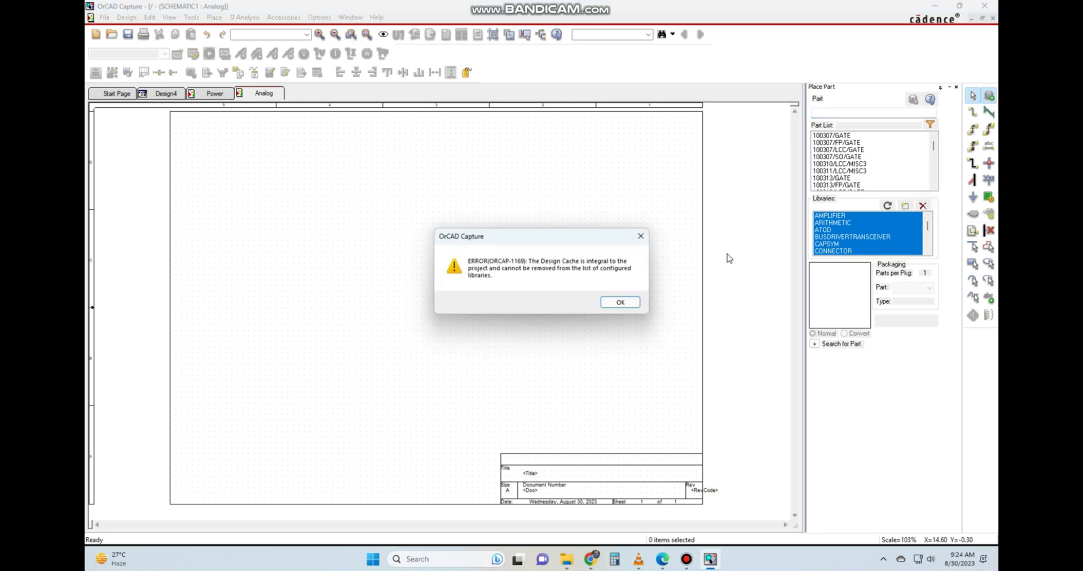
pyautogui.click(616, 301)
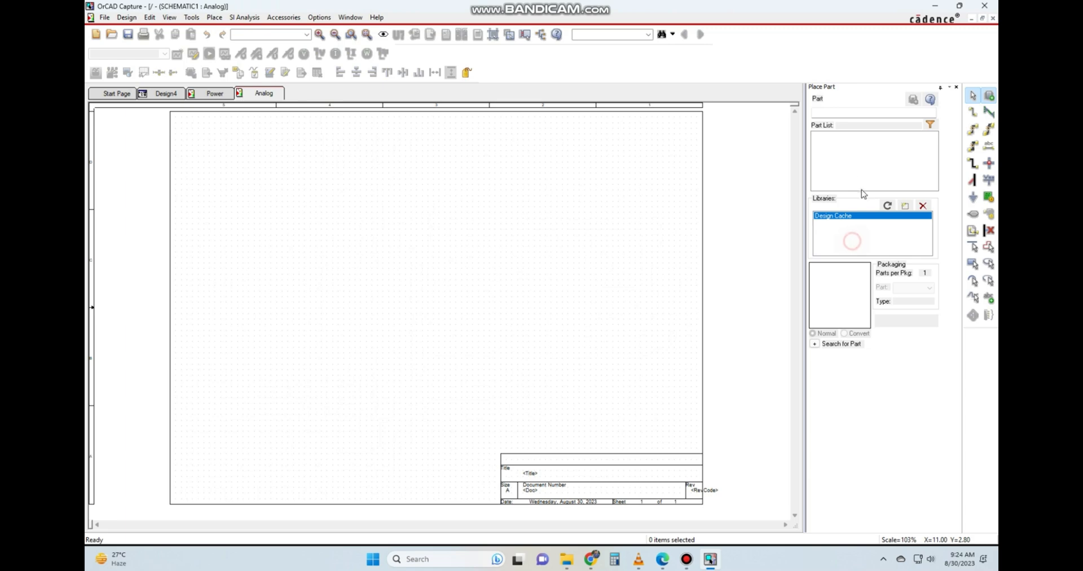
# Add all Capture library files from Amplifier.olb through Transistor.olb in the library folder to the part libraries.
pyautogui.click(839, 115)
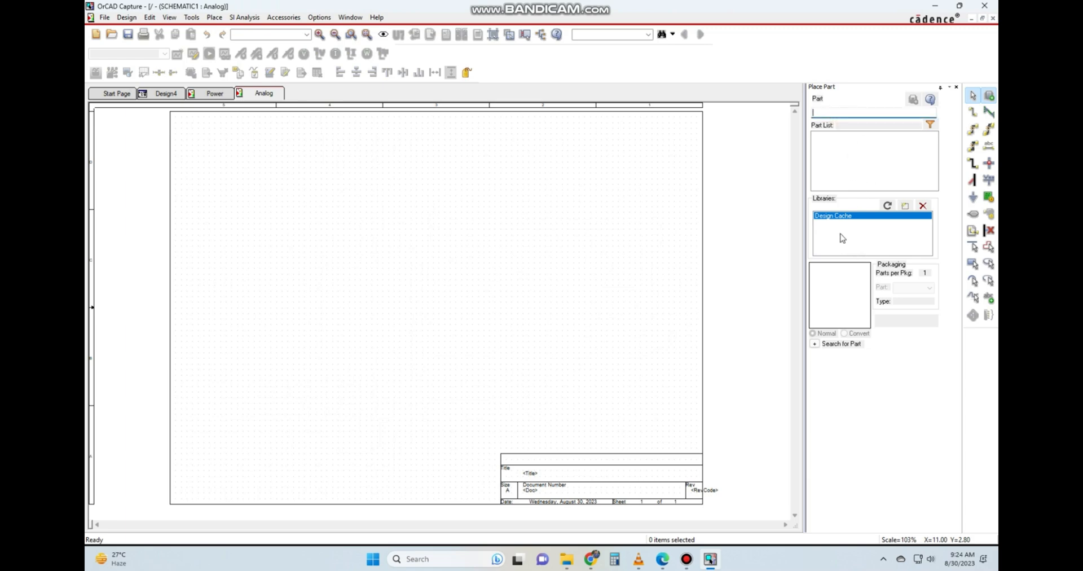
pyautogui.click(896, 235)
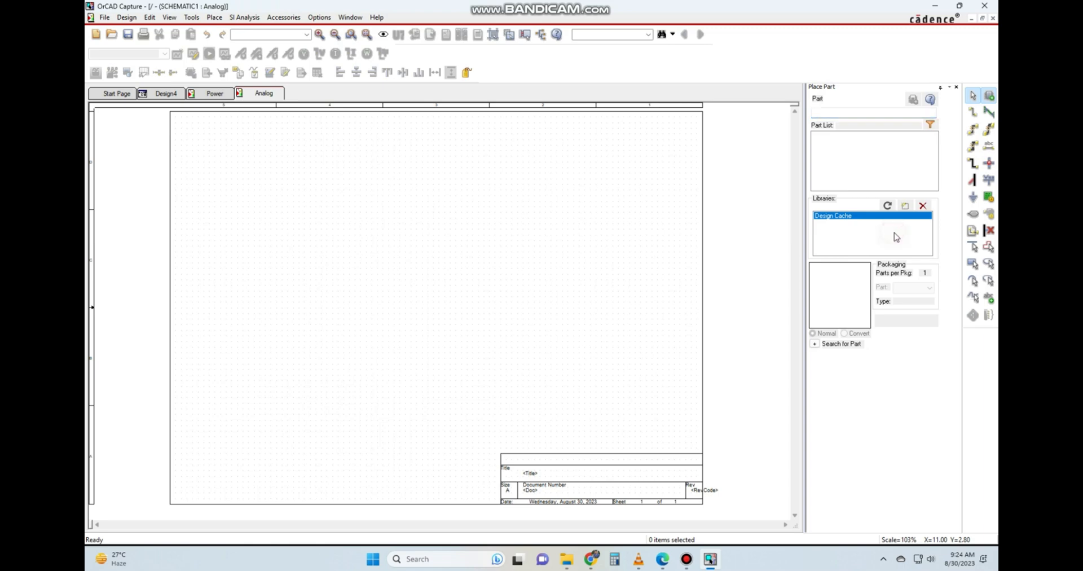
pyautogui.click(906, 206)
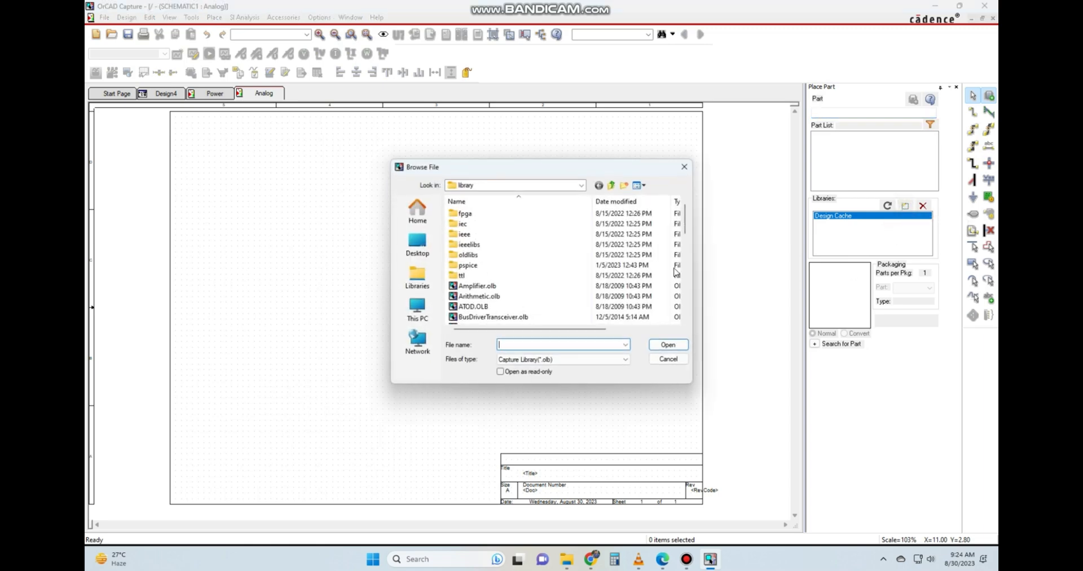
pyautogui.scroll(-3, 522, 276)
pyautogui.scroll(3, 493, 282)
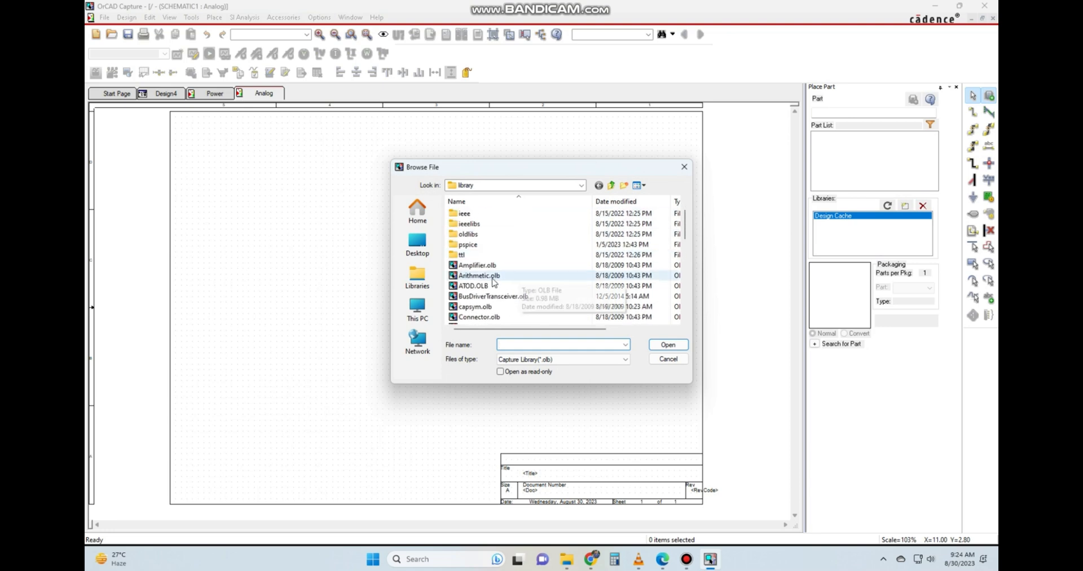
pyautogui.click(485, 265)
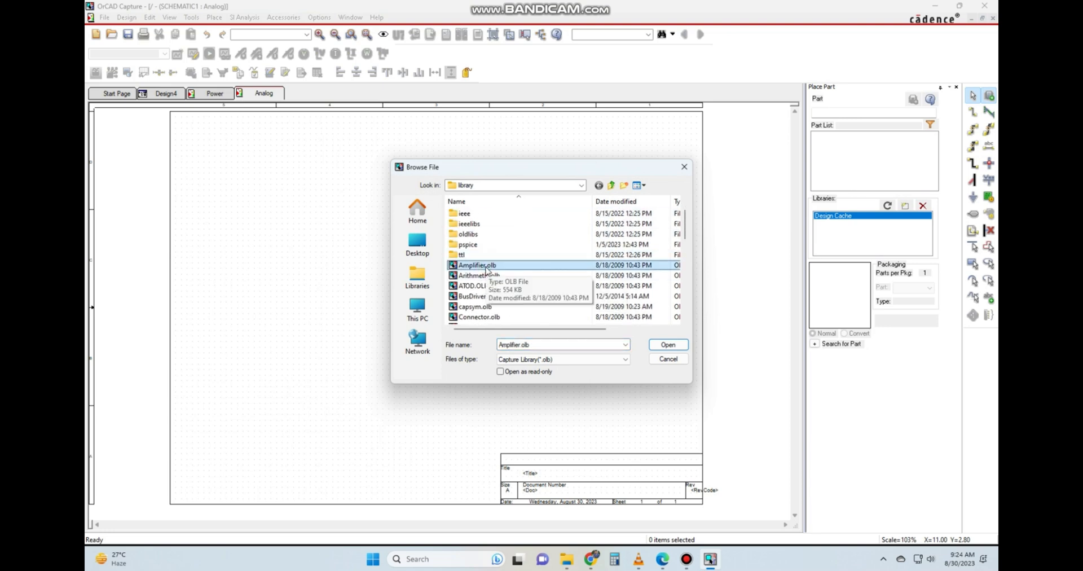
pyautogui.hotkey('shift', 'Down')
pyautogui.hotkey('shift', 'Down')
pyautogui.hotkey('shift', 'Down')
pyautogui.hotkey('shift', 'Down')
pyautogui.hotkey('shift', 'Down')
pyautogui.hotkey('shift', 'Down')
pyautogui.hotkey('shift', 'Down')
pyautogui.hotkey('shift', 'Down')
pyautogui.hotkey('shift', 'Down')
pyautogui.hotkey('shift', 'Down')
pyautogui.hotkey('shift', 'Down')
pyautogui.hotkey('shift', 'Down')
pyautogui.hotkey('shift', 'Down')
pyautogui.hotkey('shift', 'Down')
pyautogui.hotkey('shift', 'Down')
pyautogui.hotkey('shift', 'Down')
pyautogui.hotkey('shift', 'Down')
pyautogui.hotkey('shift', 'Down')
pyautogui.hotkey('shift', 'Down')
pyautogui.hotkey('shift', 'Down')
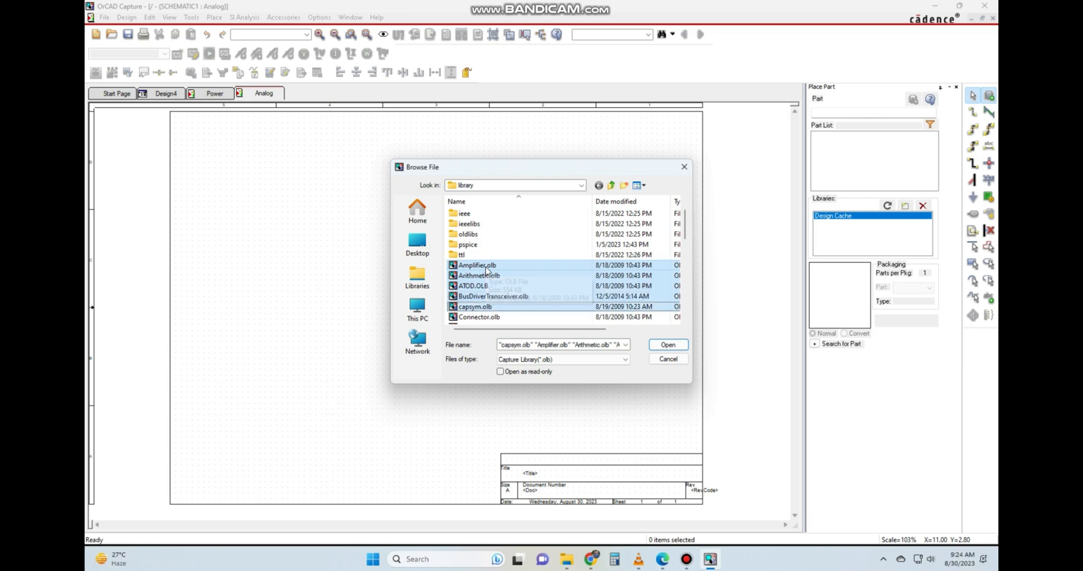
pyautogui.hotkey('shift', 'Down')
pyautogui.hotkey('shift', 'Down')
pyautogui.hotkey('shift', 'Down')
pyautogui.hotkey('shift', 'Down')
pyautogui.hotkey('shift', 'Down')
pyautogui.hotkey('shift', 'Down')
pyautogui.hotkey('shift', 'Down')
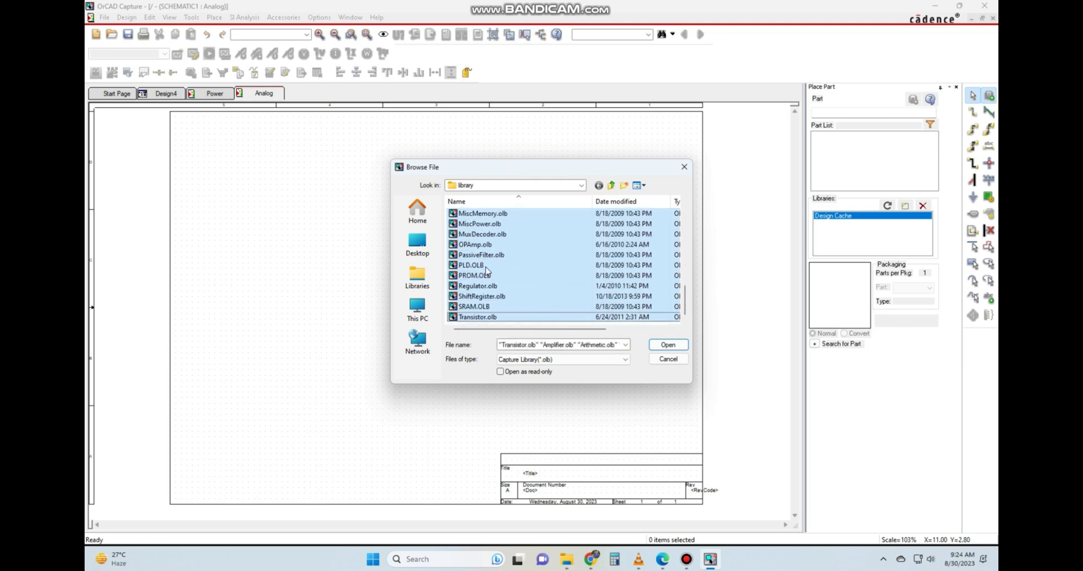
pyautogui.click(672, 348)
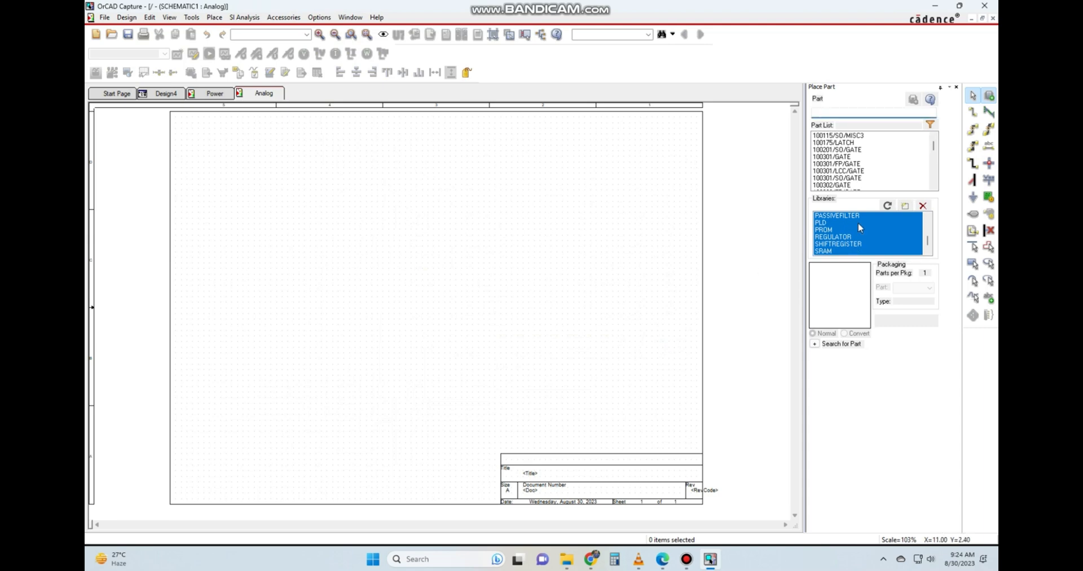
# Search the part list for Resistor and pick RESISTOR from the DISCRETE library for placement.
pyautogui.click(847, 110)
pyautogui.write('Res')
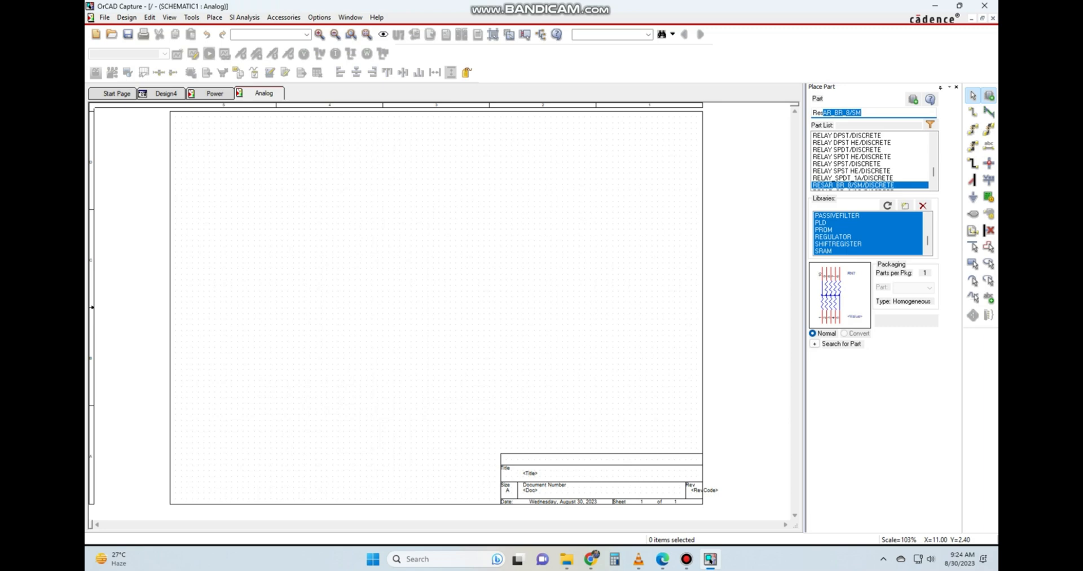
pyautogui.write('is')
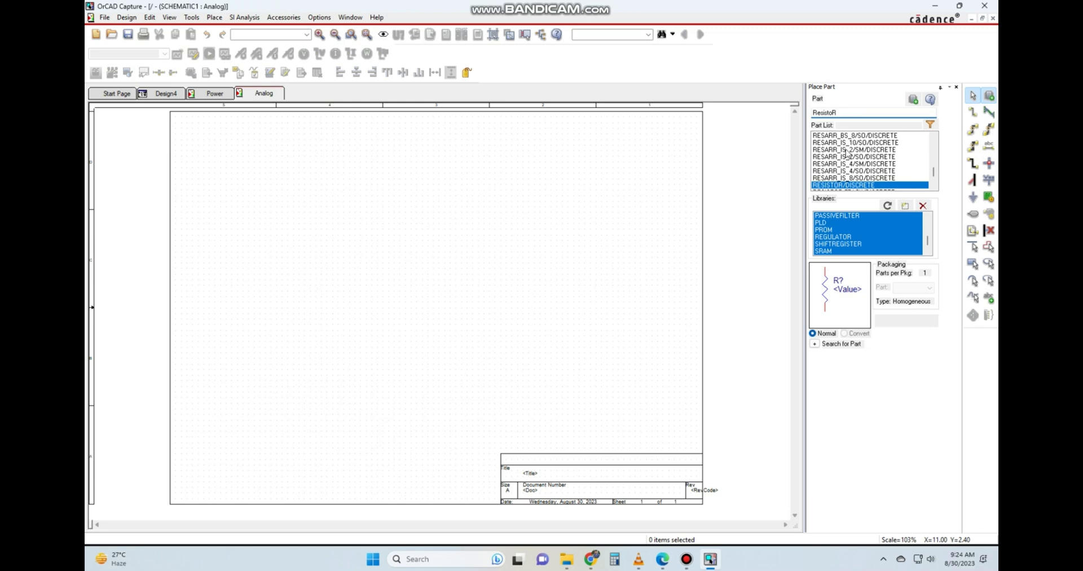
pyautogui.write('to')
pyautogui.press('Return')
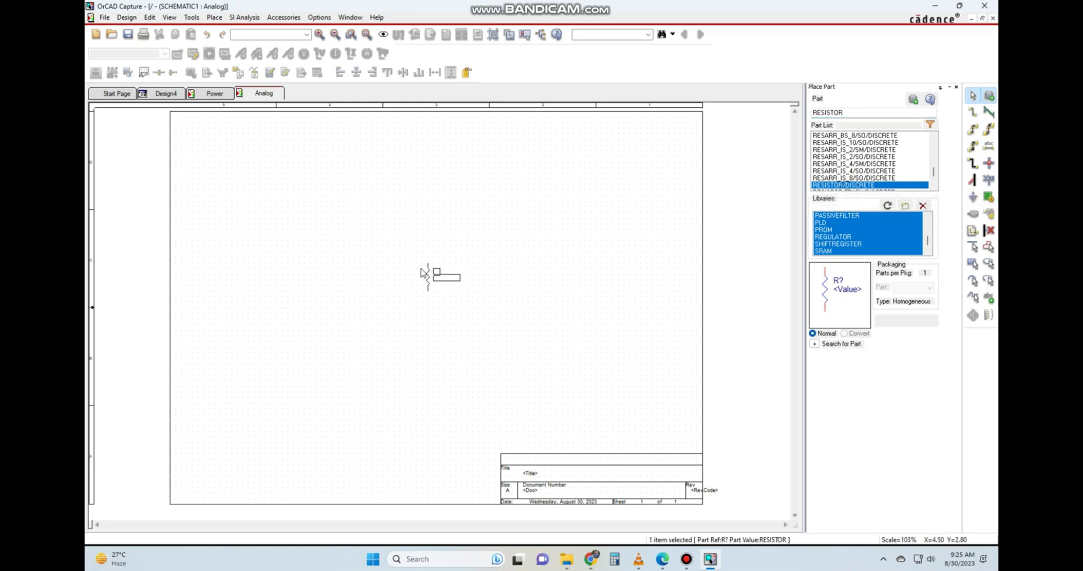
# Place six resistors around the middle of the Analog sheet, end the placement and clear the selection.
pyautogui.click(410, 256)
pyautogui.click(465, 261)
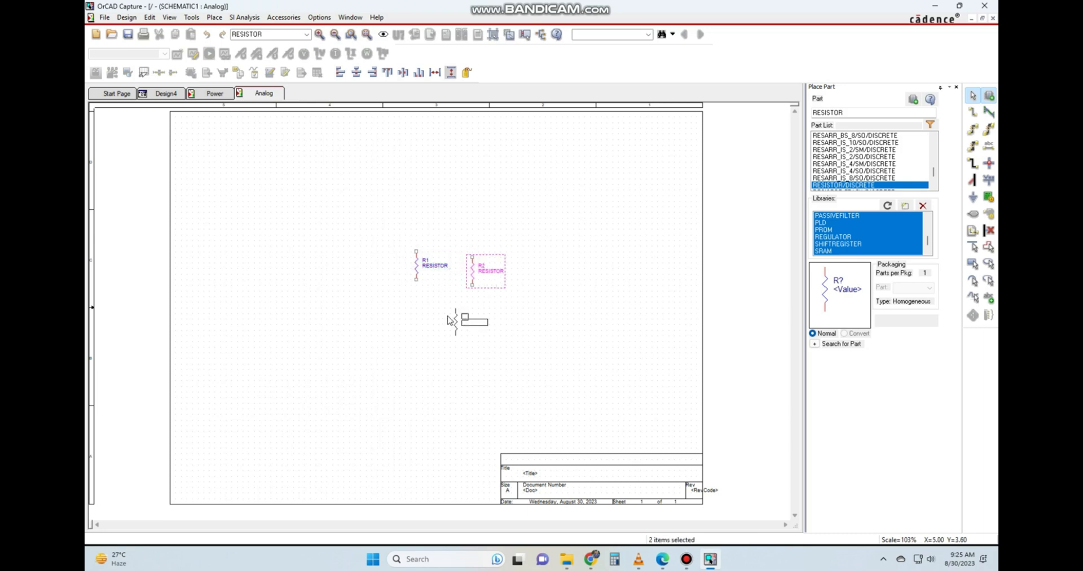
pyautogui.click(450, 319)
pyautogui.click(393, 364)
pyautogui.click(365, 314)
pyautogui.click(344, 234)
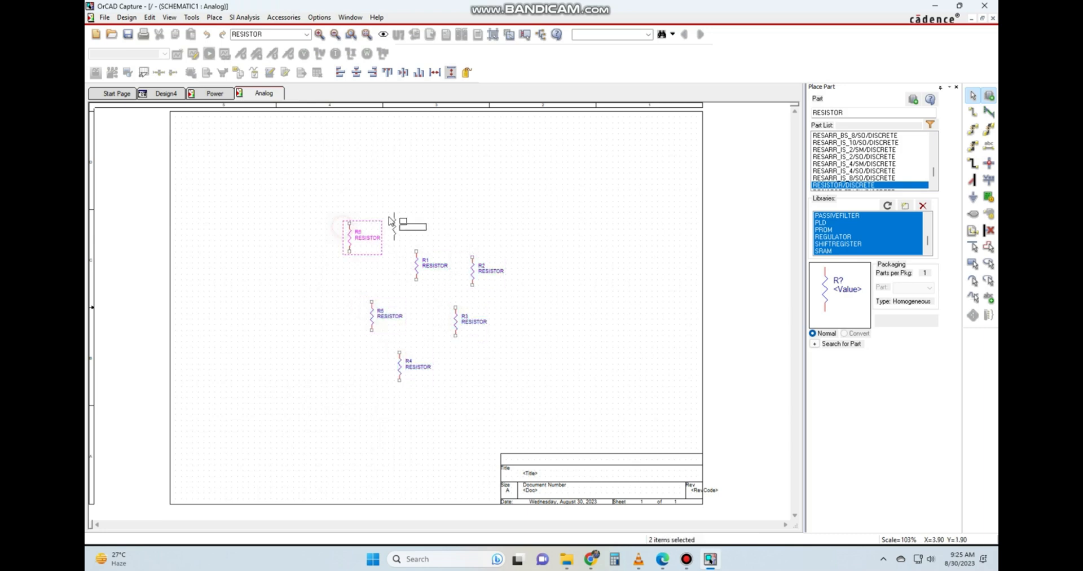
pyautogui.press('i')
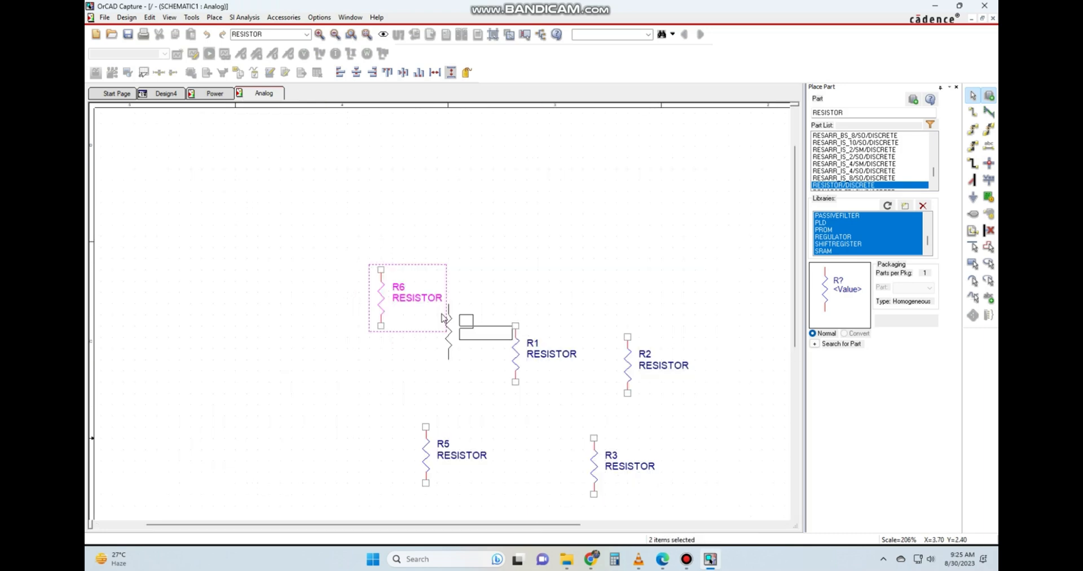
pyautogui.scroll(-1, 444, 319)
pyautogui.press('Escape')
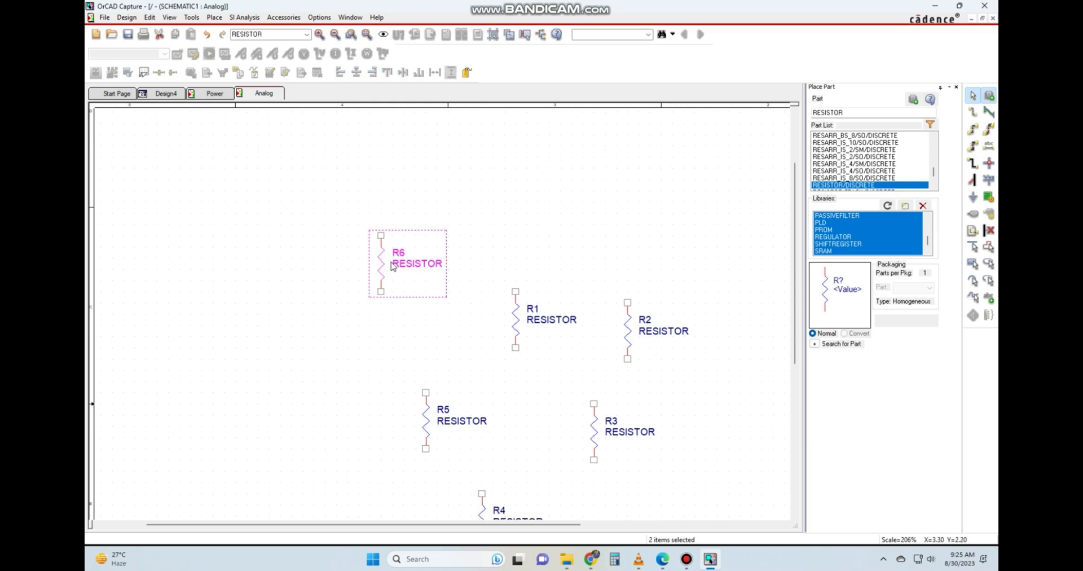
pyautogui.scroll(-1, 543, 306)
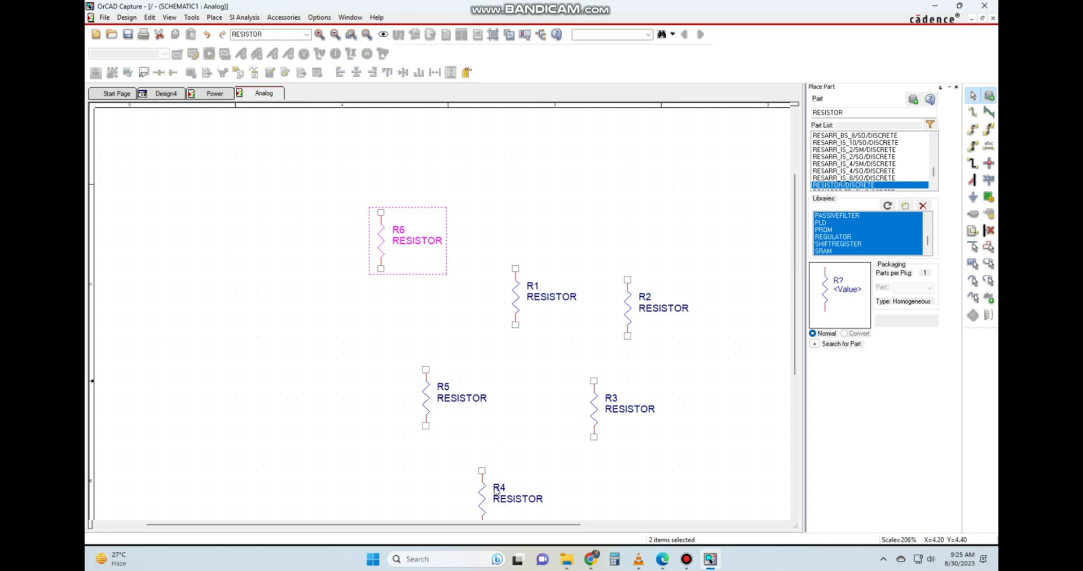
pyautogui.click(398, 326)
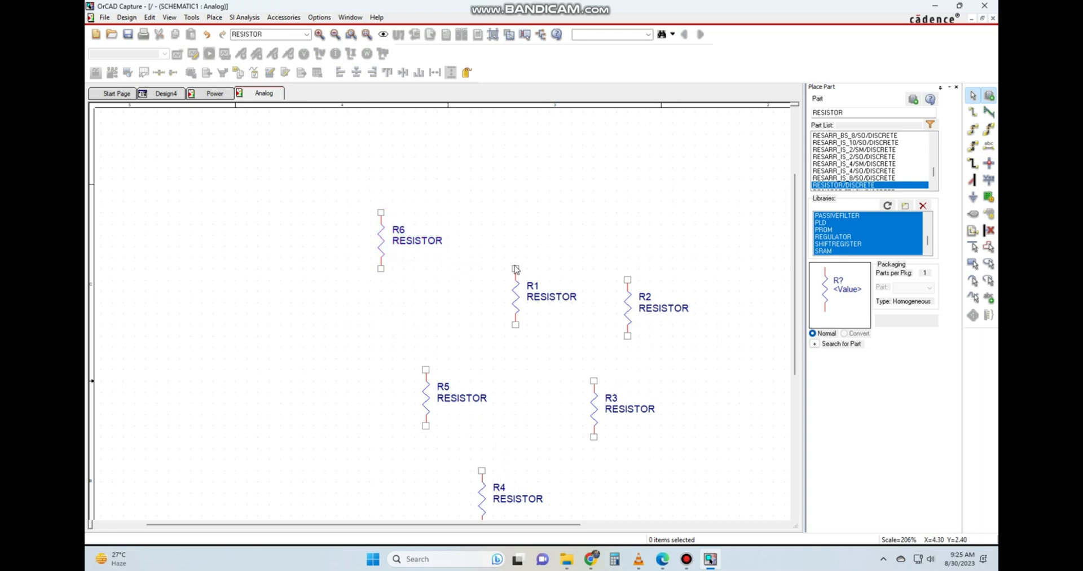
# Open the properties of resistor R2 and look through its columns from PCB Footprint to Value.
pyautogui.scroll(-2, 541, 286)
pyautogui.click(636, 276)
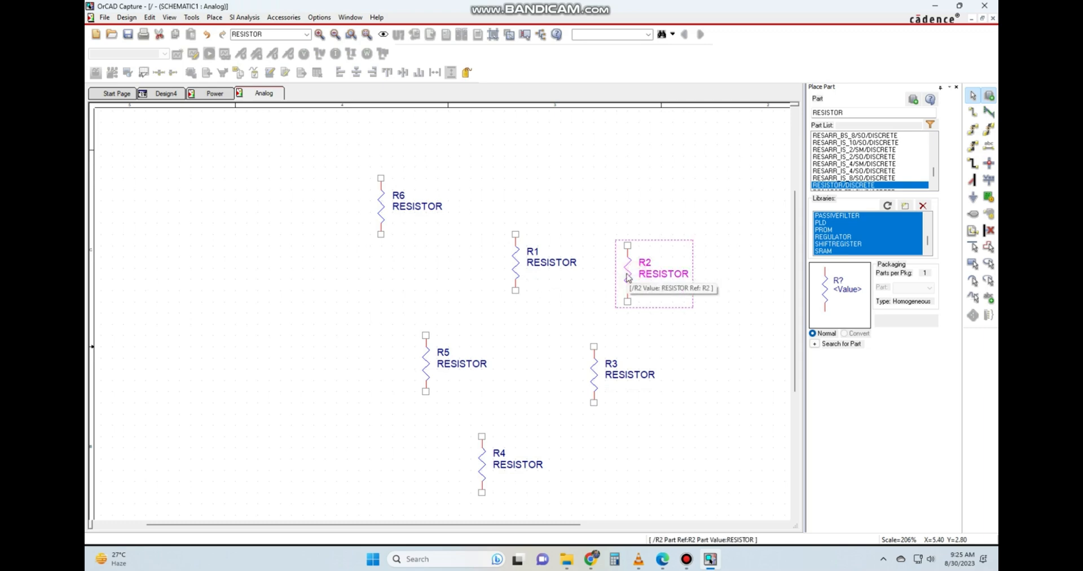
pyautogui.rightClick(627, 273)
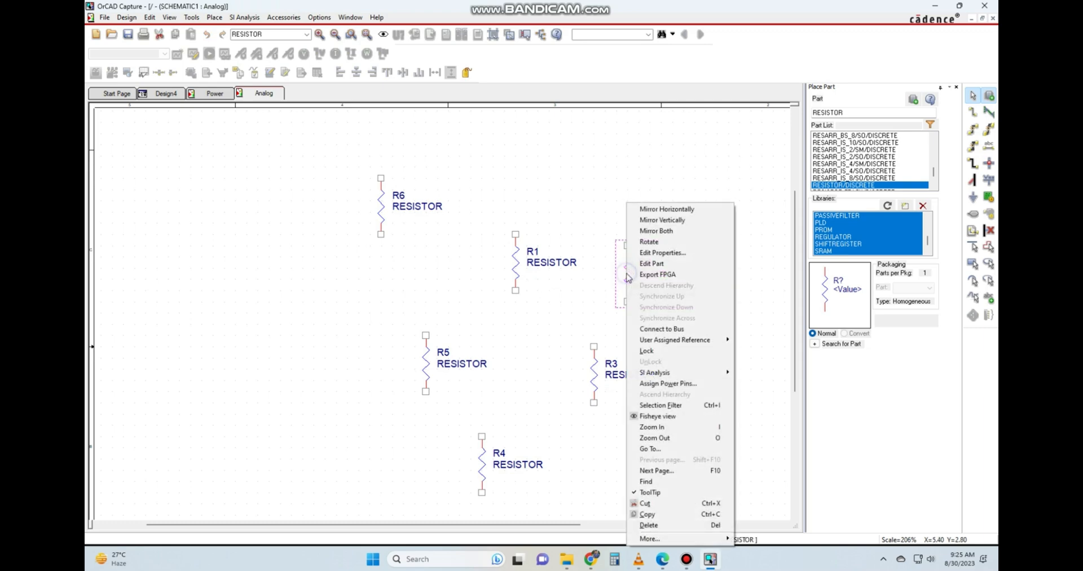
pyautogui.click(662, 255)
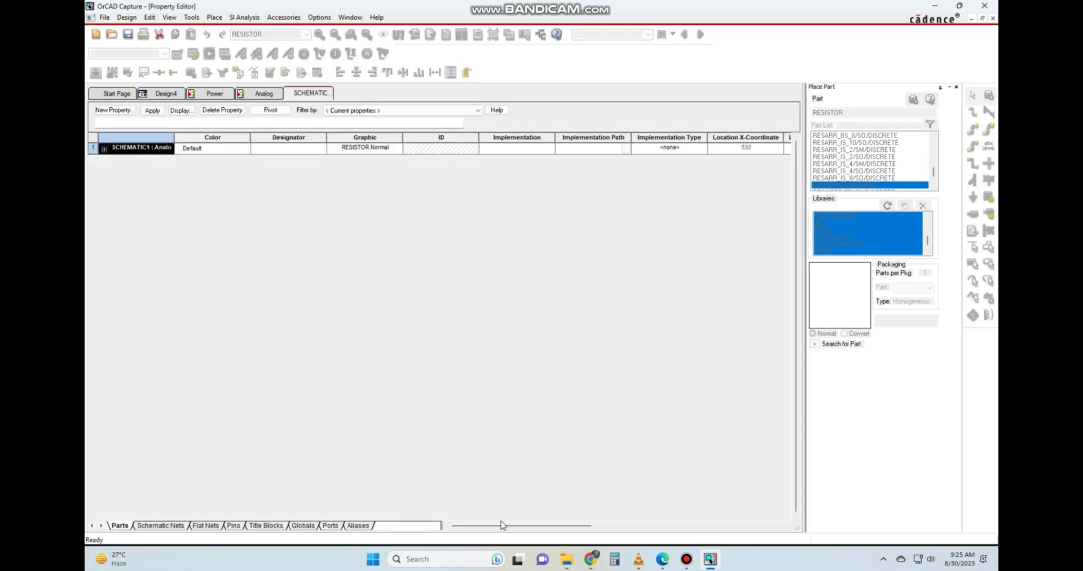
pyautogui.moveTo(498, 525); pyautogui.dragTo(695, 528)
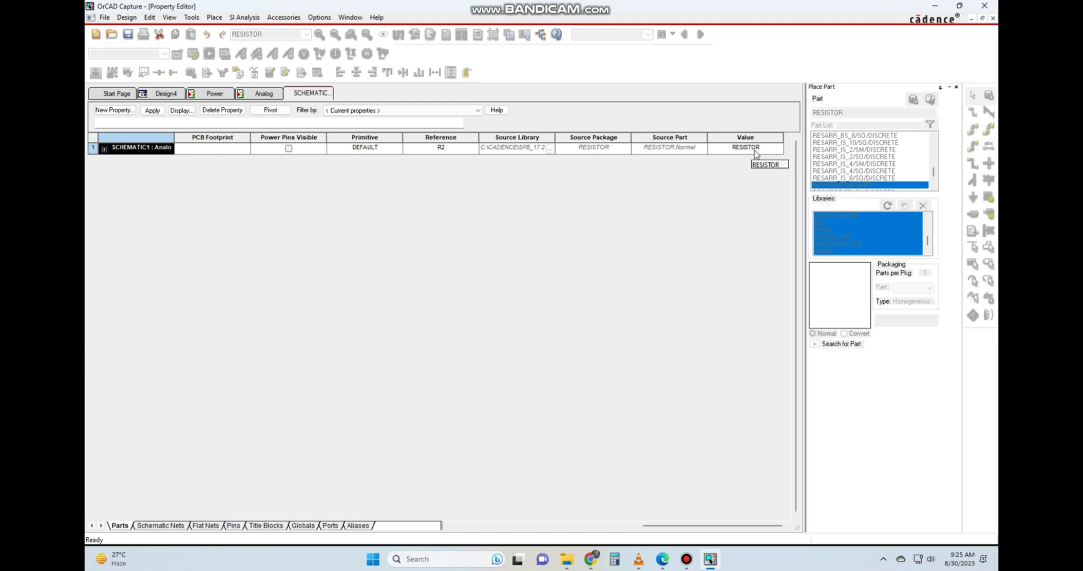
# Close the property sheet of R2 and set the value of resistor R1 on the Analog page to 2k.
pyautogui.rightClick(315, 97)
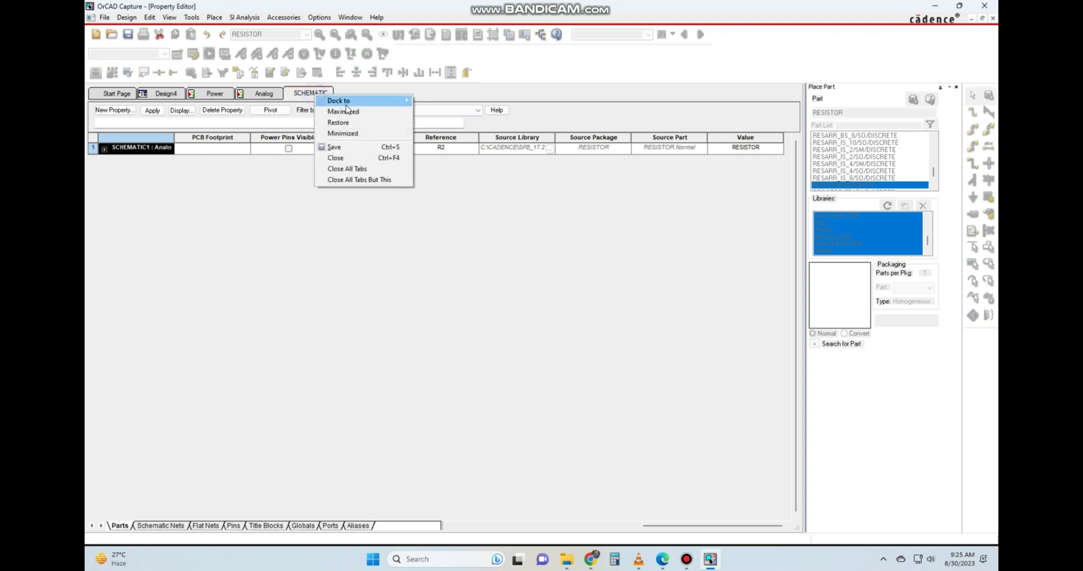
pyautogui.click(338, 158)
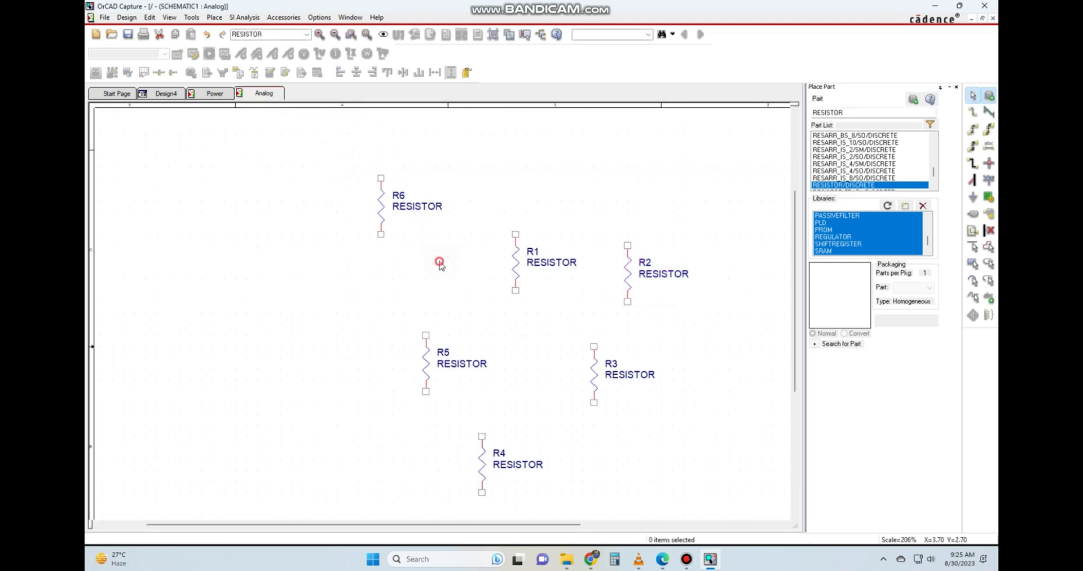
pyautogui.doubleClick(549, 265)
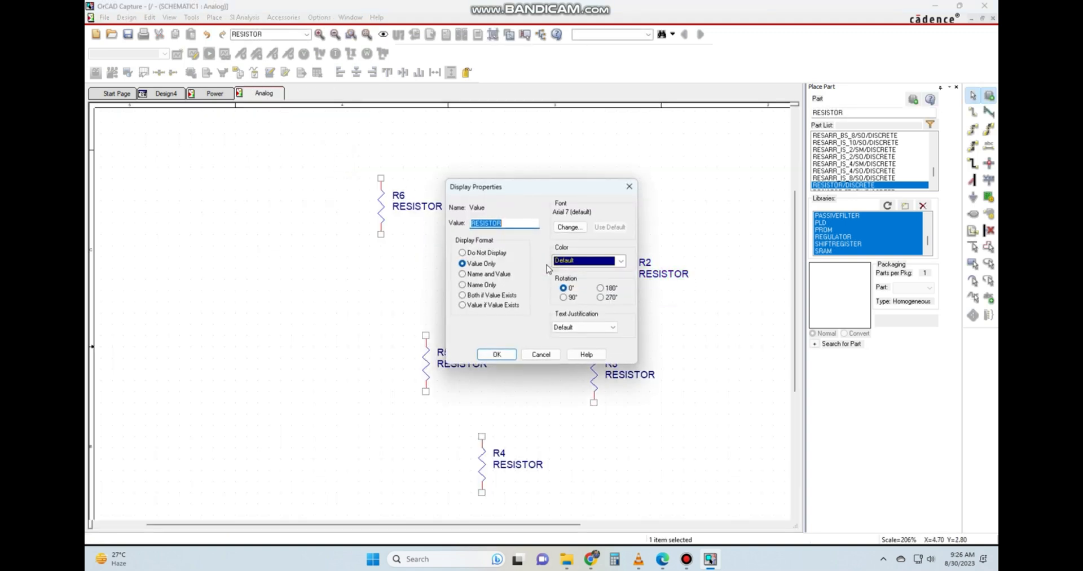
pyautogui.moveTo(519, 183); pyautogui.dragTo(271, 214)
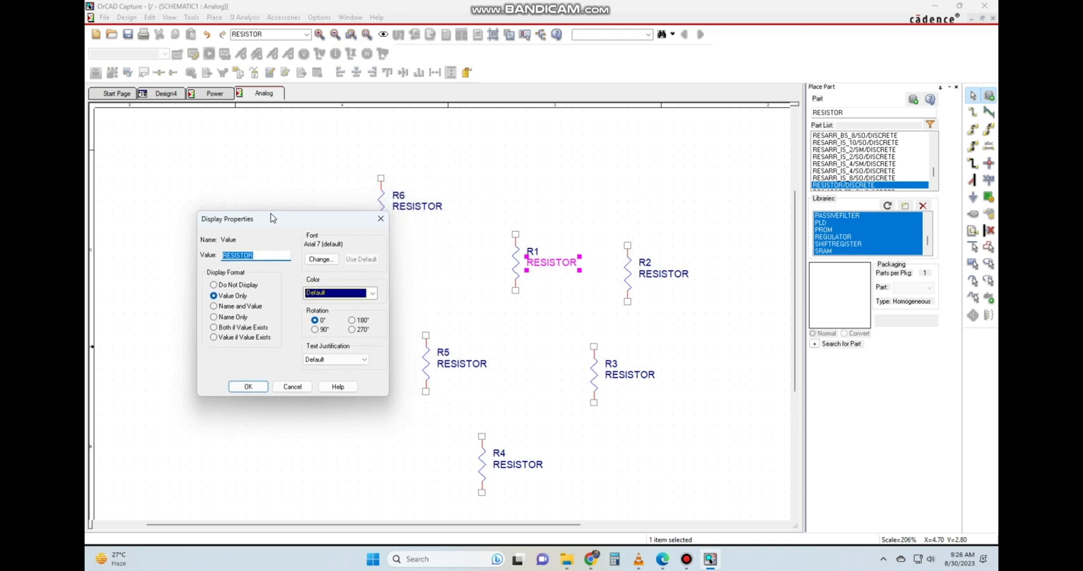
pyautogui.write('2k')
pyautogui.click(245, 389)
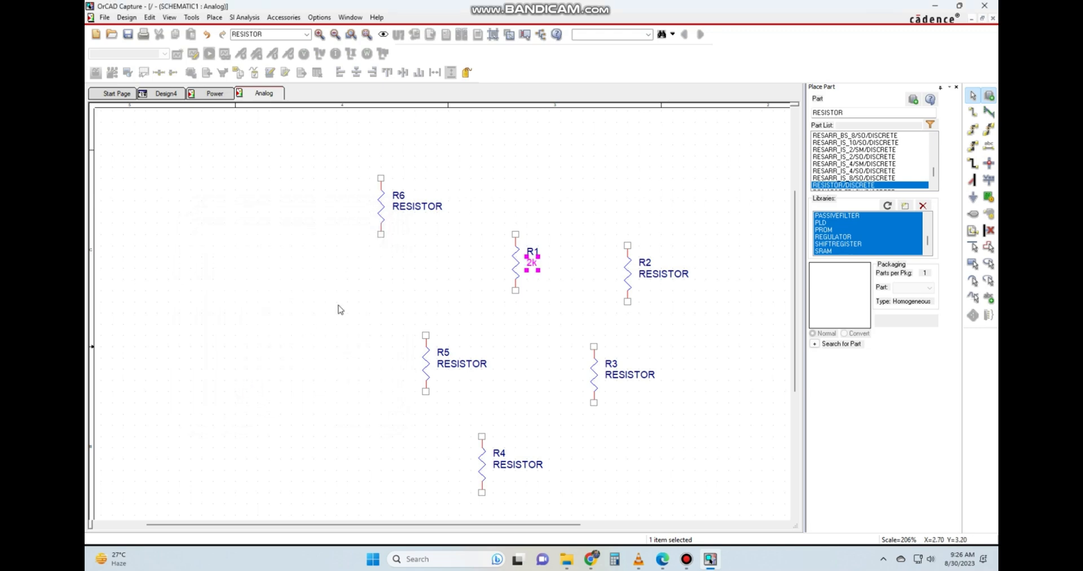
pyautogui.click(554, 337)
# Set the value of resistor R2 to 3.3k and clear the selection.
pyautogui.doubleClick(645, 281)
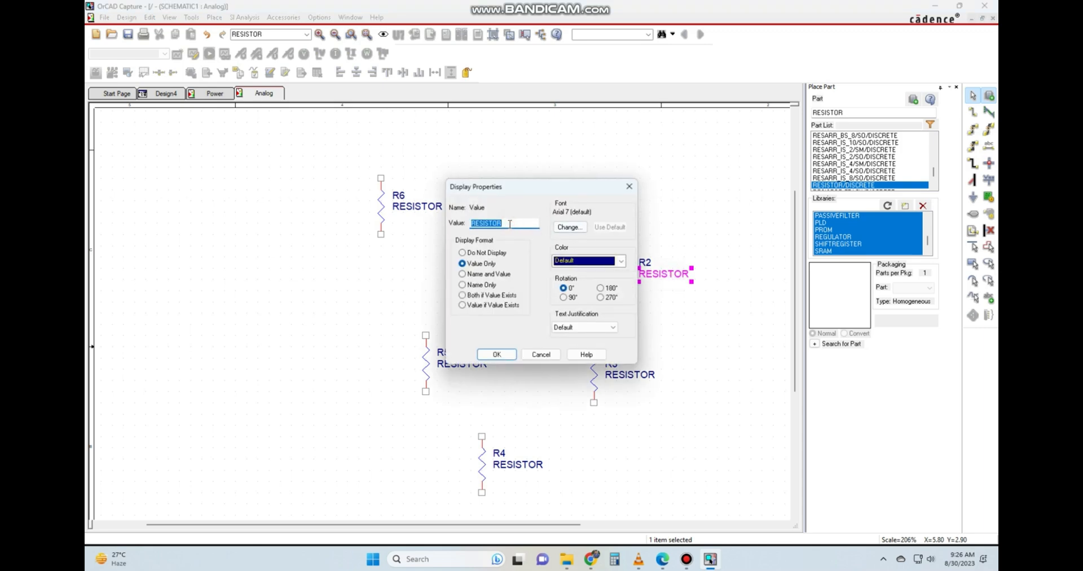
pyautogui.write('3.3k')
pyautogui.press('Return')
pyautogui.click(549, 313)
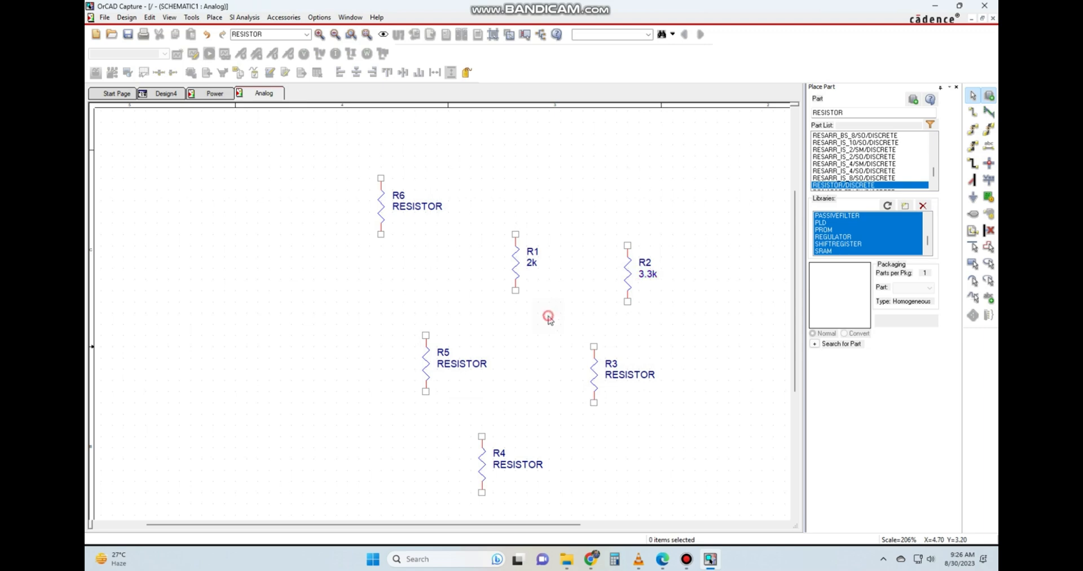
# Set the value of resistor R3 to 10k and clear the selection.
pyautogui.click(612, 364)
pyautogui.click(619, 373)
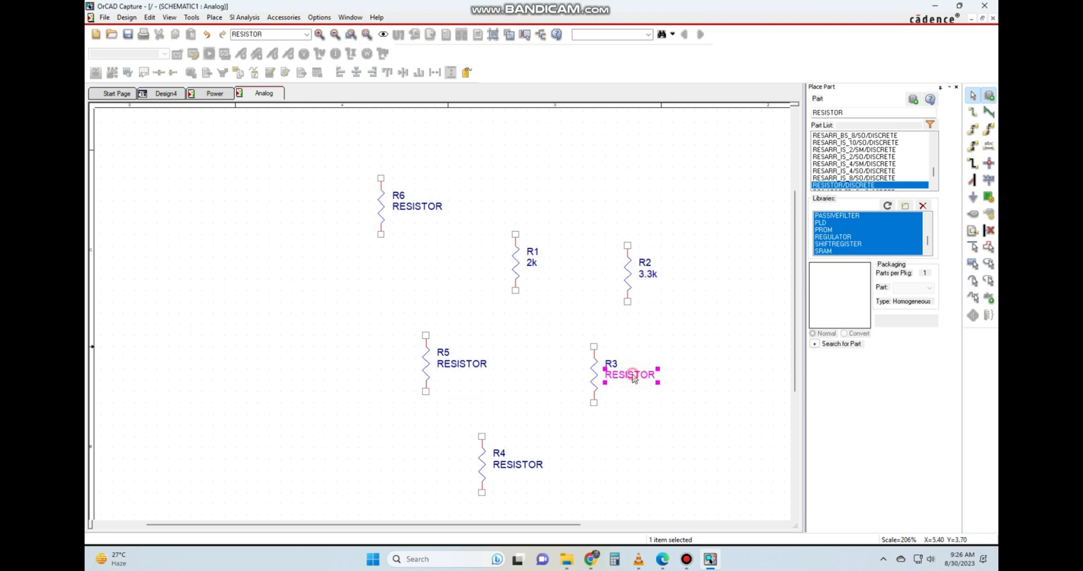
pyautogui.doubleClick(632, 374)
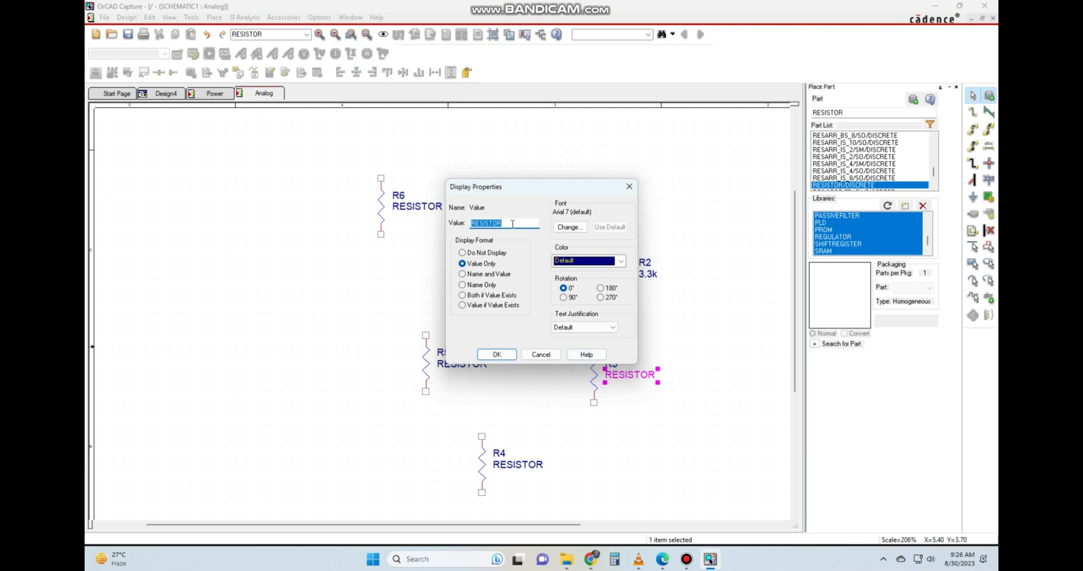
pyautogui.write('5')
pyautogui.press('BackSpace')
pyautogui.write('10k')
pyautogui.click(496, 354)
pyautogui.click(674, 415)
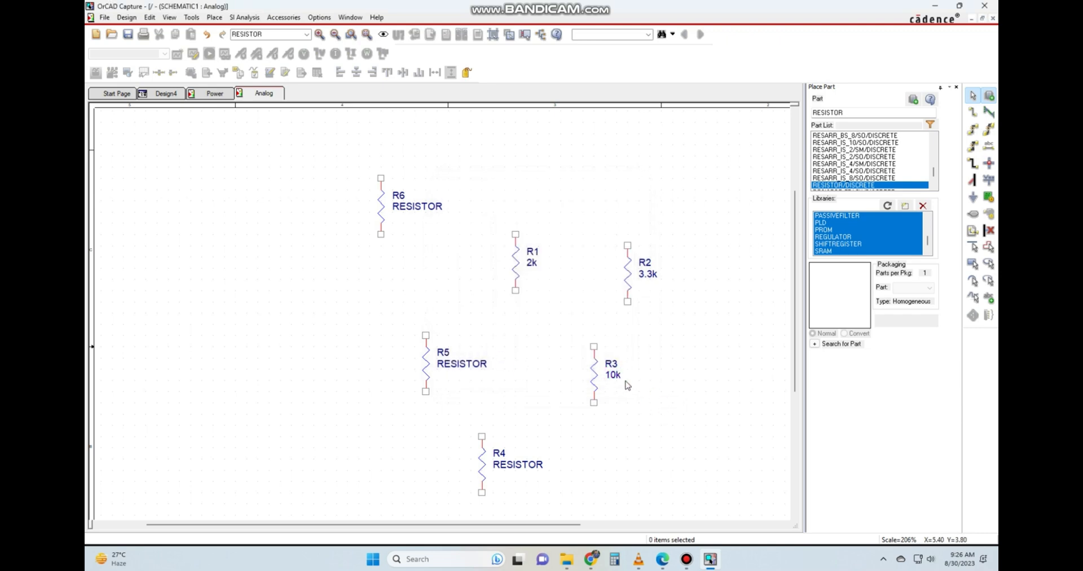
# Change the part reference of the 10k resistor to R12.
pyautogui.click(613, 366)
pyautogui.click(534, 255)
pyautogui.click(644, 263)
pyautogui.doubleClick(611, 363)
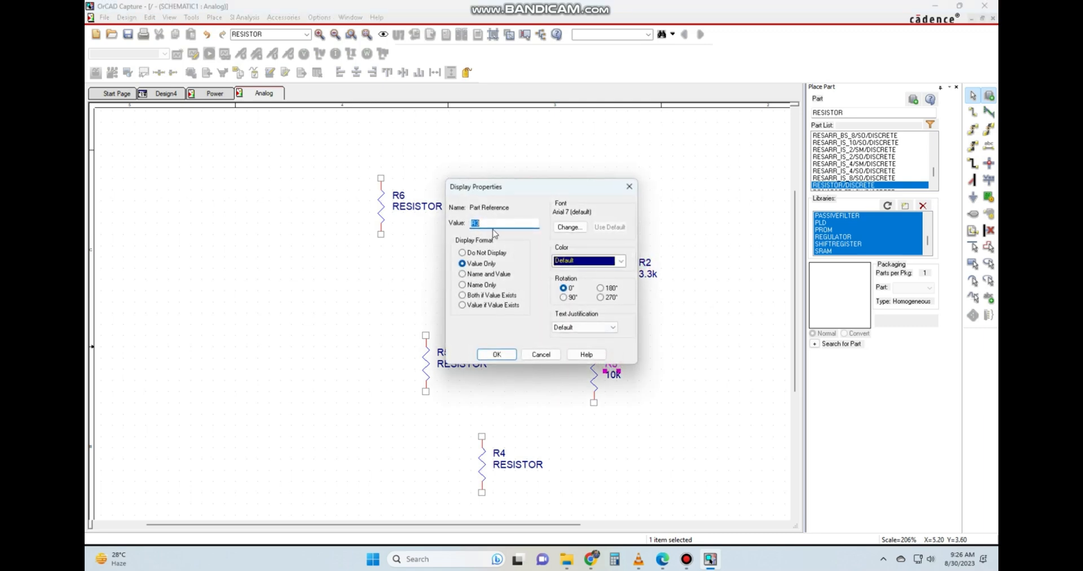
pyautogui.write('12')
pyautogui.click(499, 353)
pyautogui.click(460, 291)
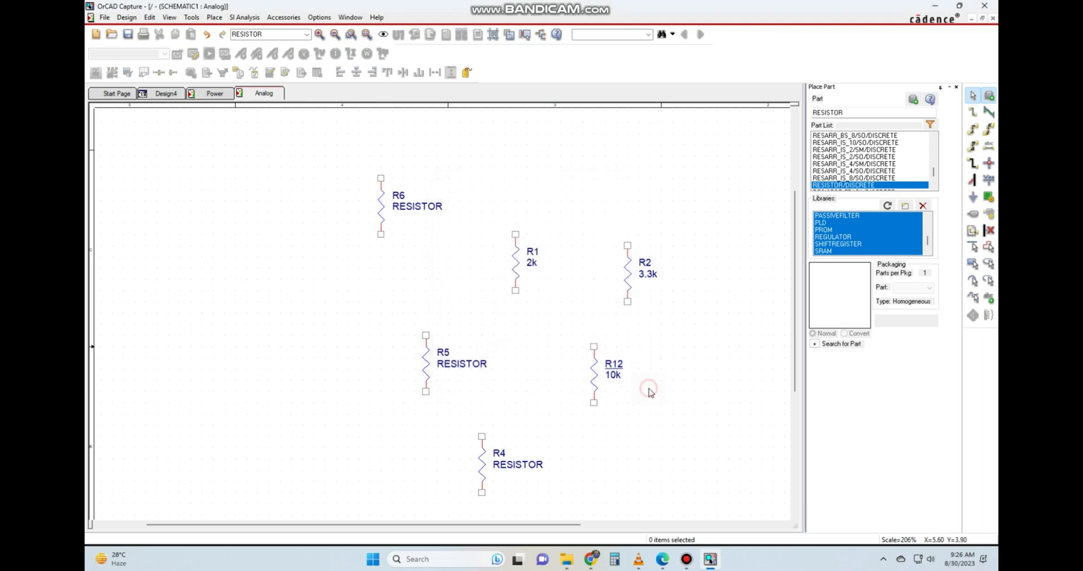
# Find INDUCTOR in the DISCRETE library and place three of them beside and below resistor R6.
pyautogui.doubleClick(853, 113)
pyautogui.write('indUCTOR')
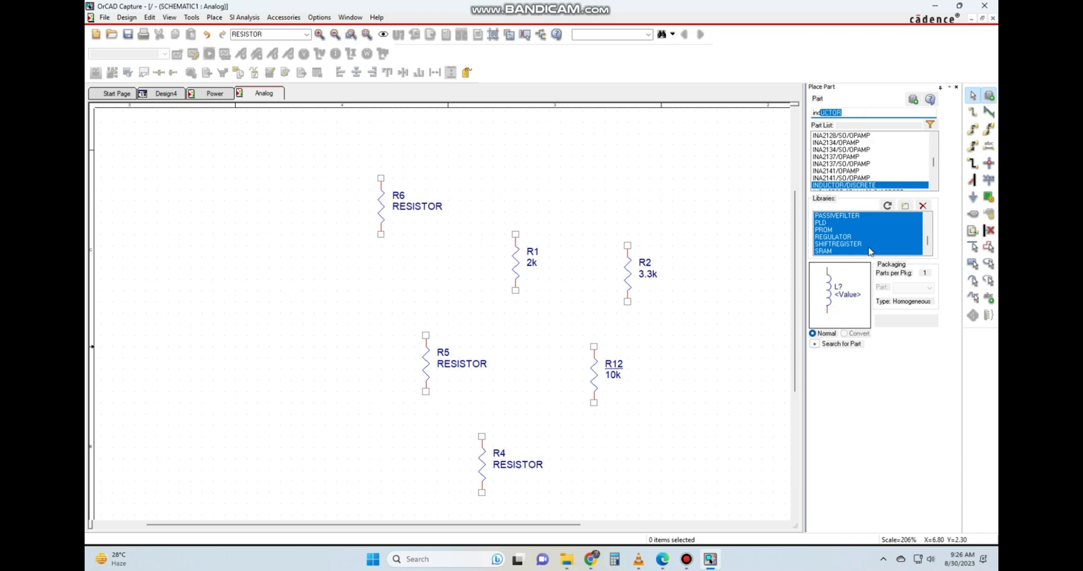
pyautogui.press('Return')
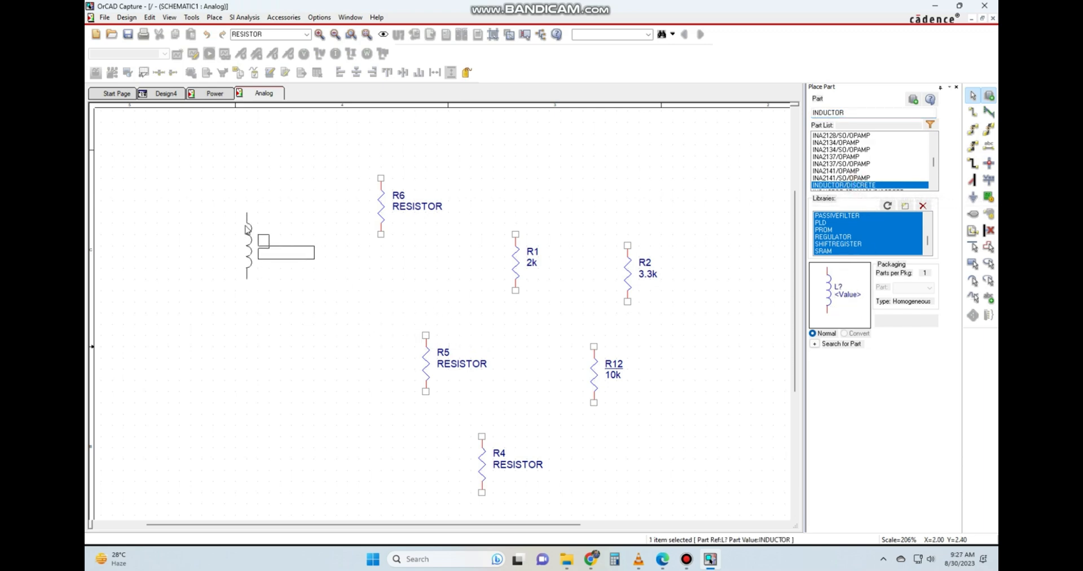
pyautogui.click(245, 226)
pyautogui.click(246, 338)
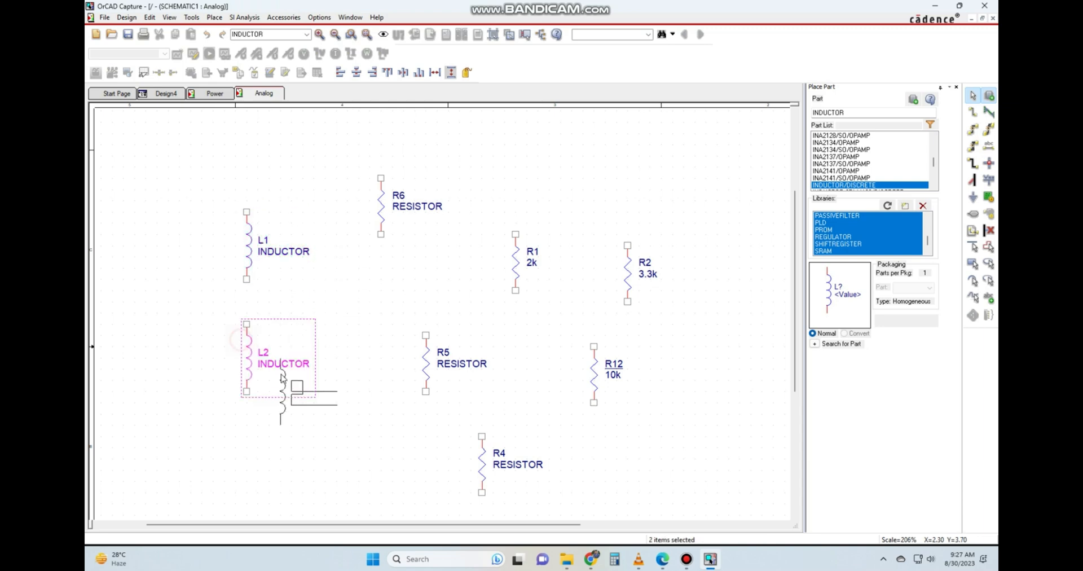
pyautogui.click(368, 314)
pyautogui.click(292, 424)
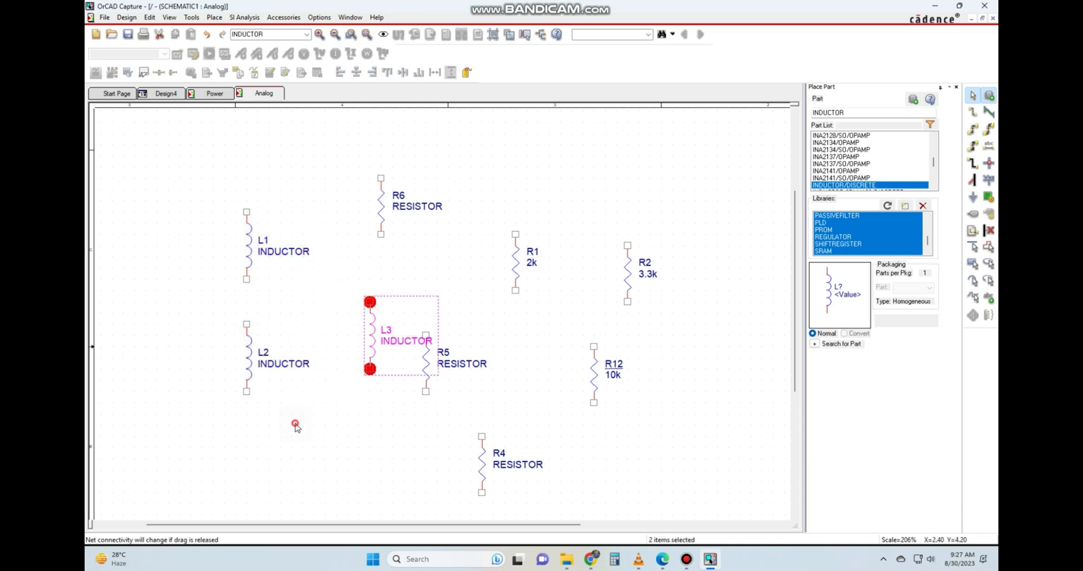
# Set the value of inductor L2 to 5uH and clear the selection.
pyautogui.click(285, 365)
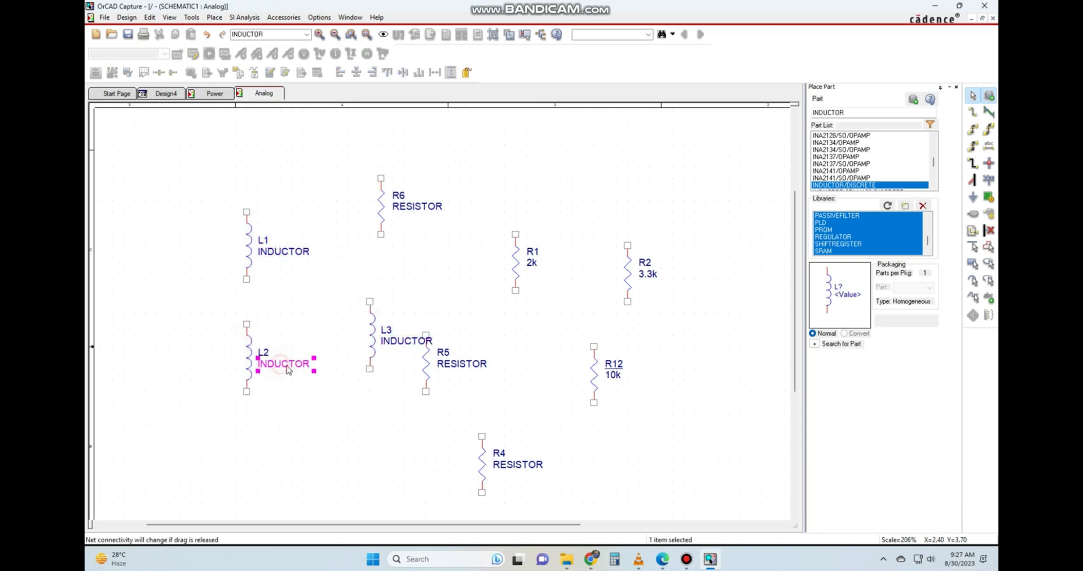
pyautogui.doubleClick(286, 366)
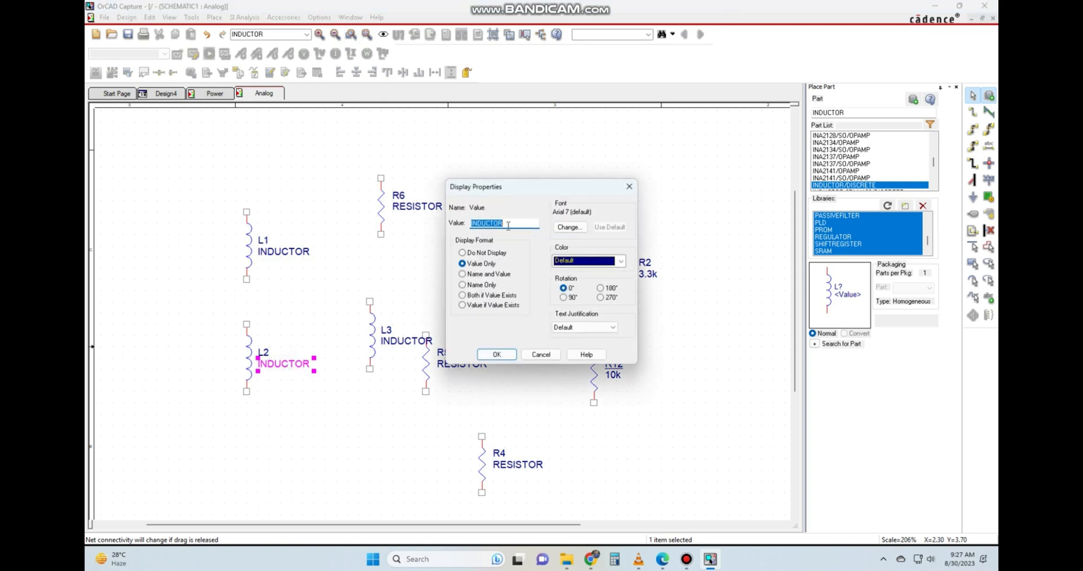
pyautogui.write('5uH')
pyautogui.click(497, 354)
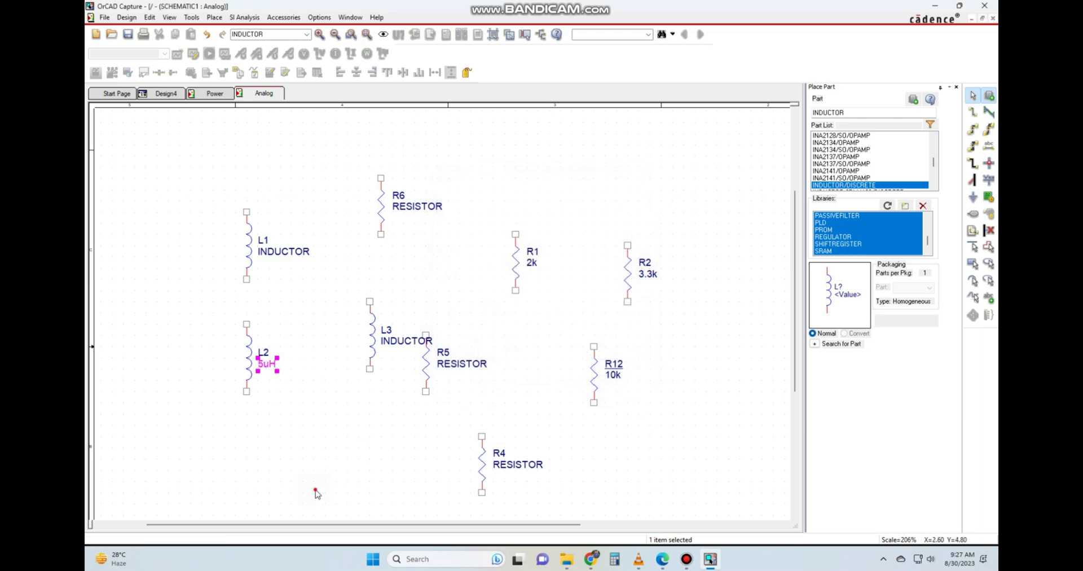
pyautogui.click(314, 490)
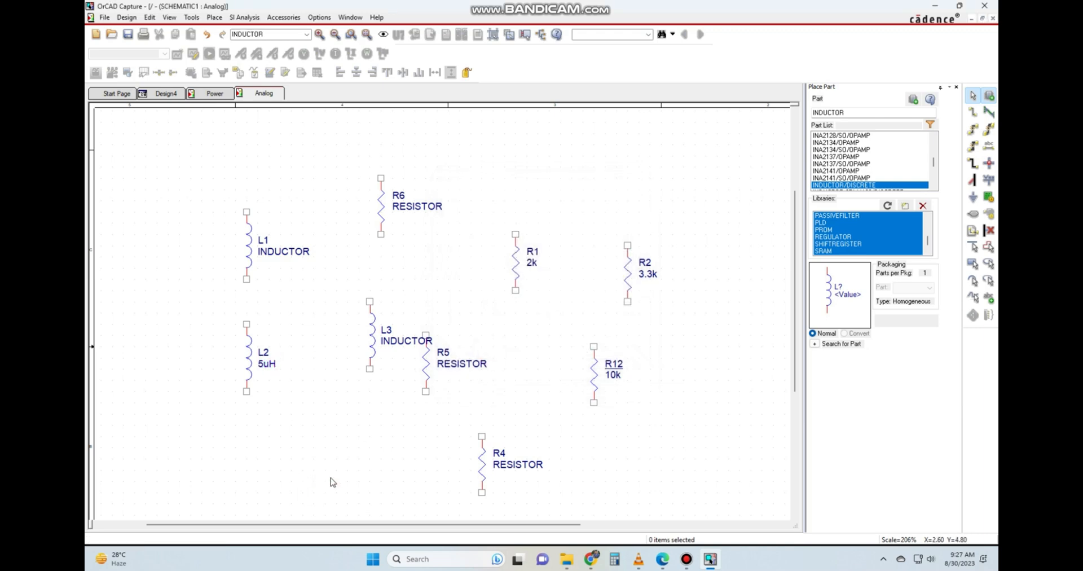
# Search the part list for cap and look through the entries around CAP in the DISCRETE library.
pyautogui.doubleClick(860, 112)
pyautogui.write('ca')
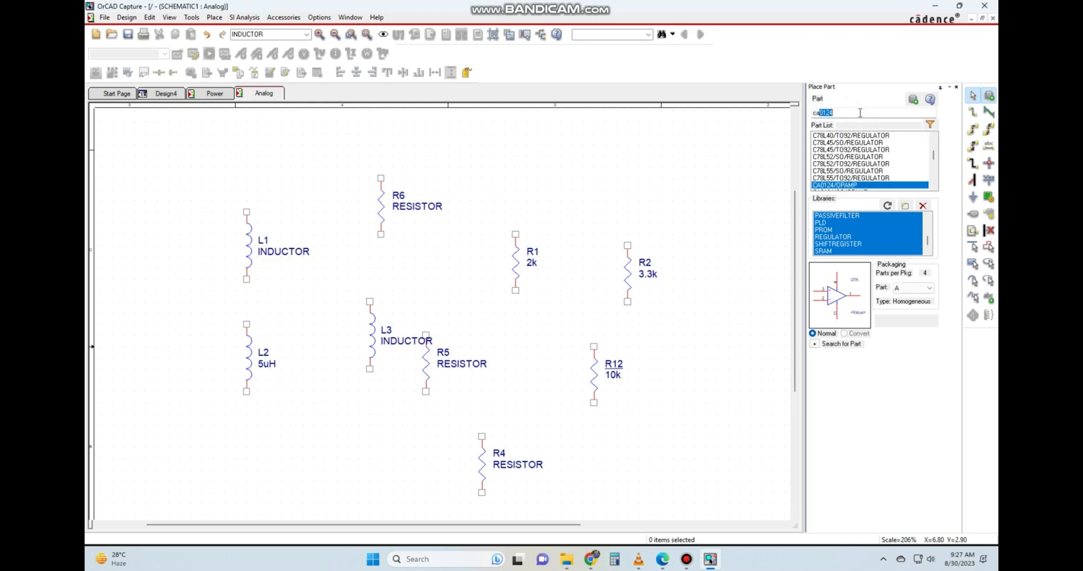
pyautogui.write('p')
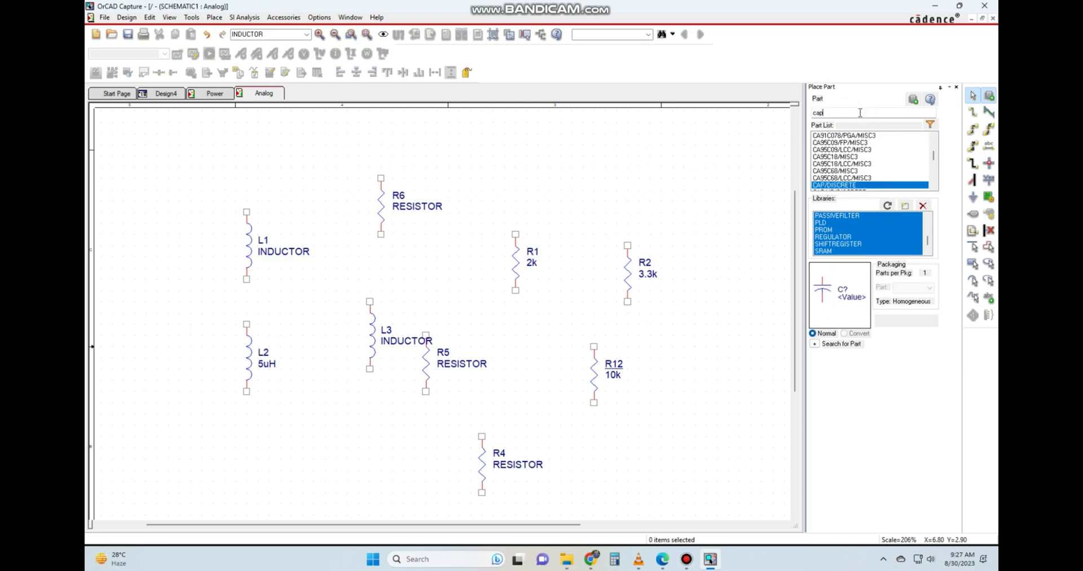
pyautogui.scroll(3, 856, 164)
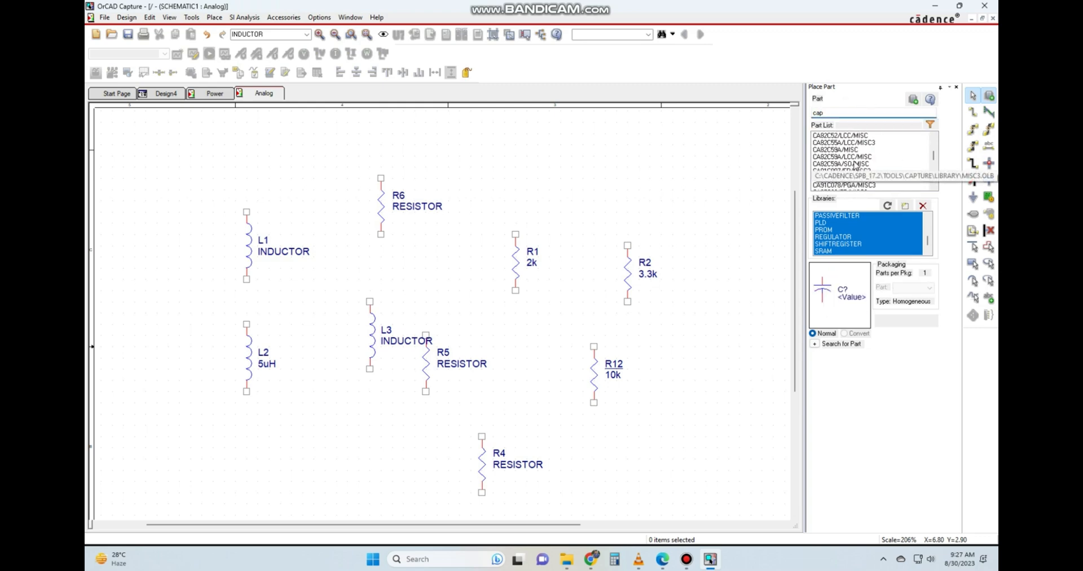
pyautogui.scroll(-8, 856, 164)
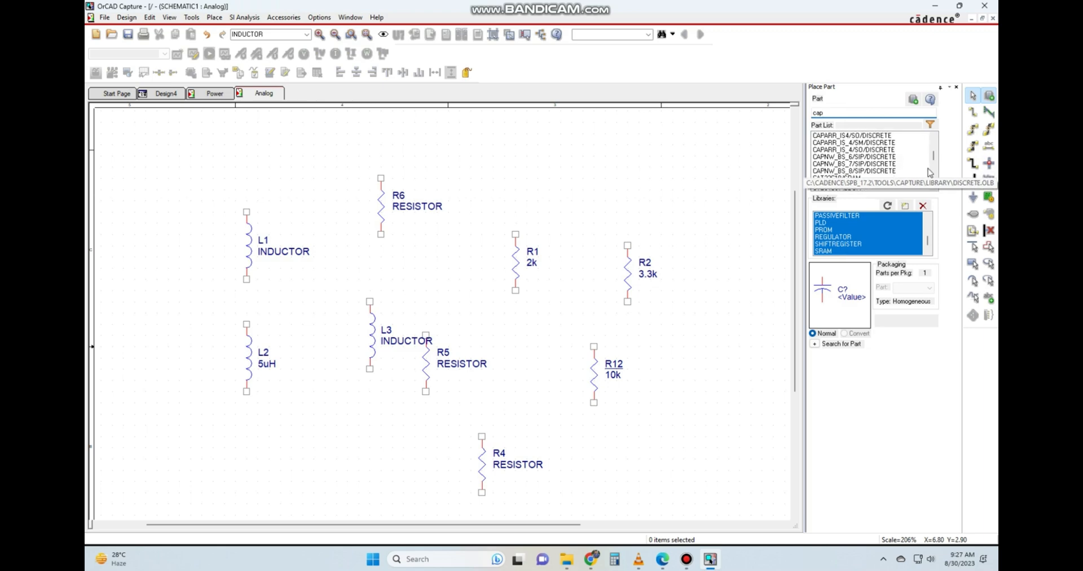
pyautogui.scroll(3, 915, 180)
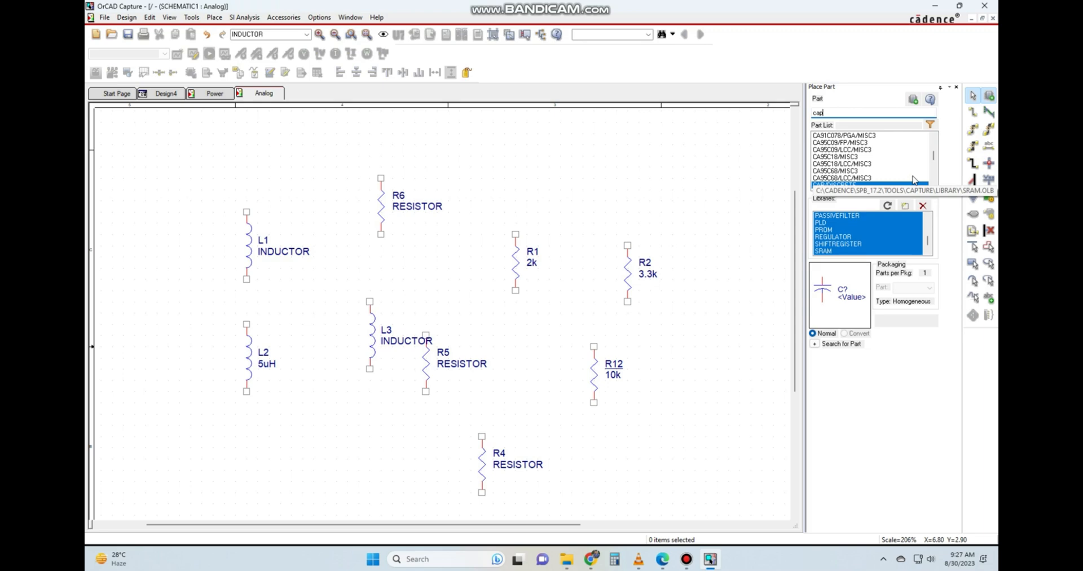
pyautogui.click(854, 178)
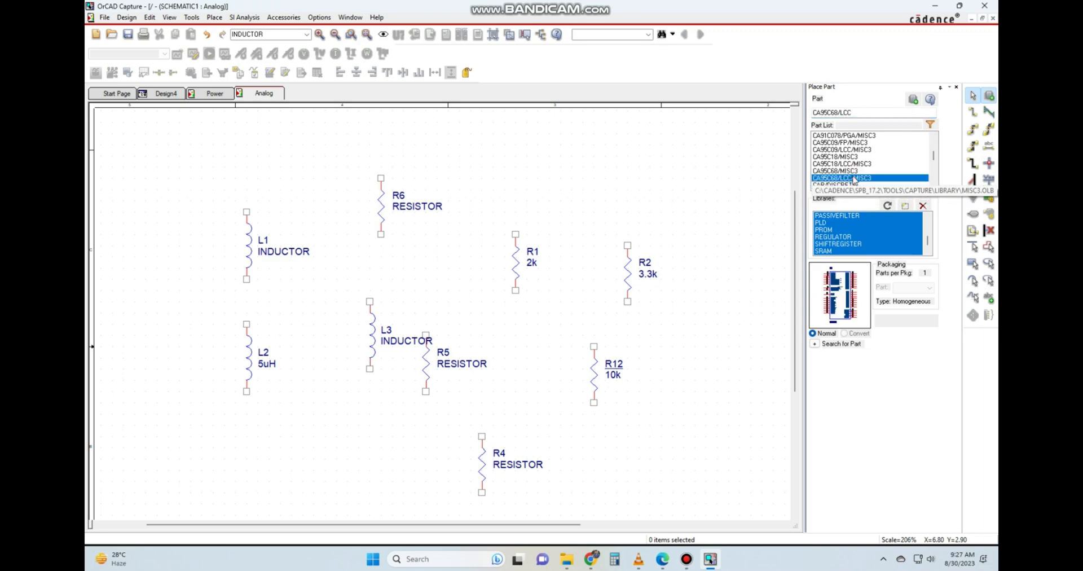
pyautogui.click(856, 113)
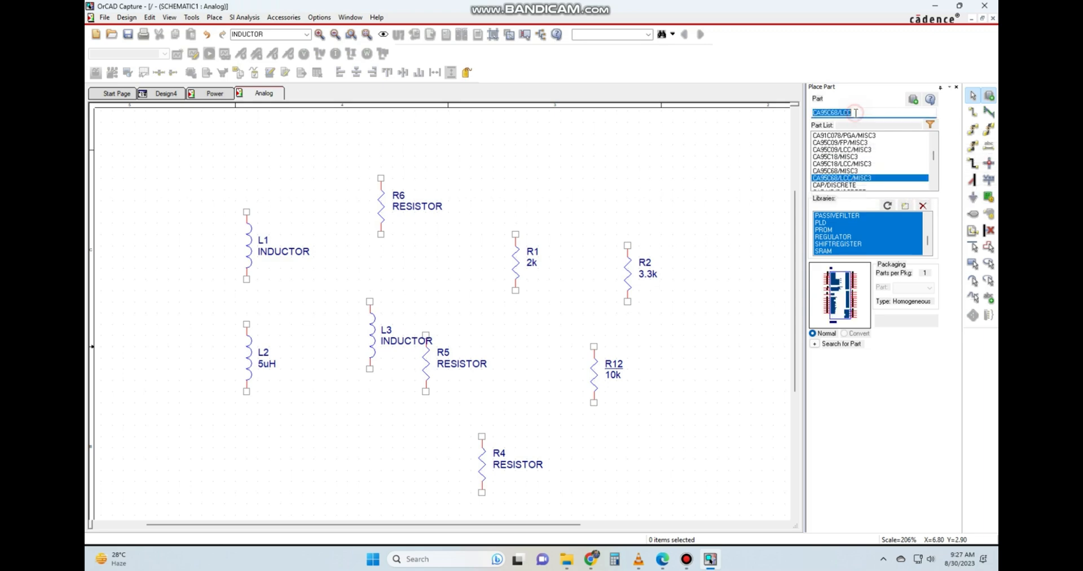
pyautogui.write('cap')
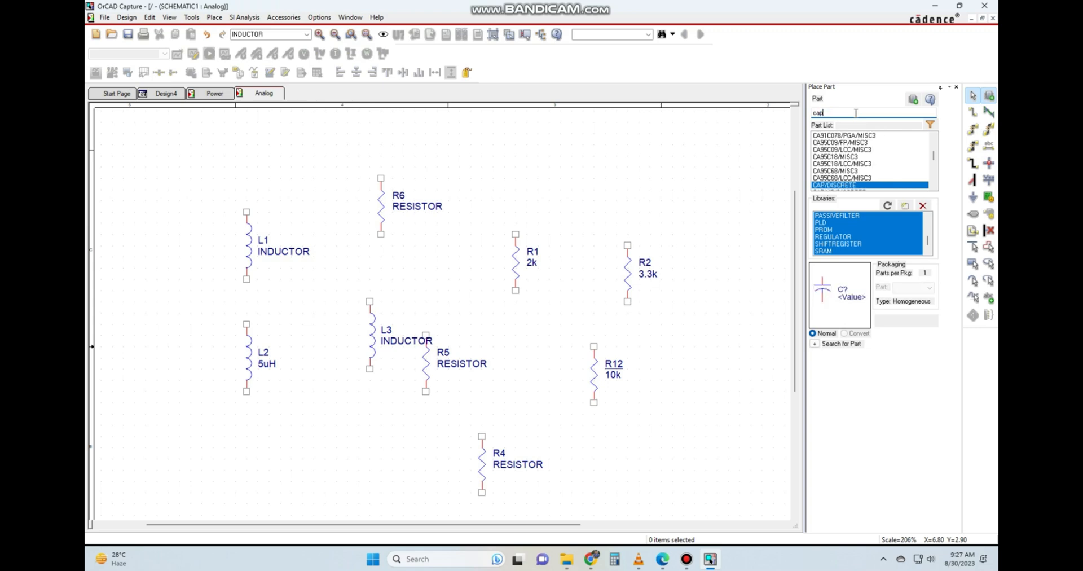
# Look through the capacitor variants in the DISCRETE library, from CAP NP to CAPACITOR VAR2 and back to CAP/SM.
pyautogui.click(935, 185)
pyautogui.click(934, 185)
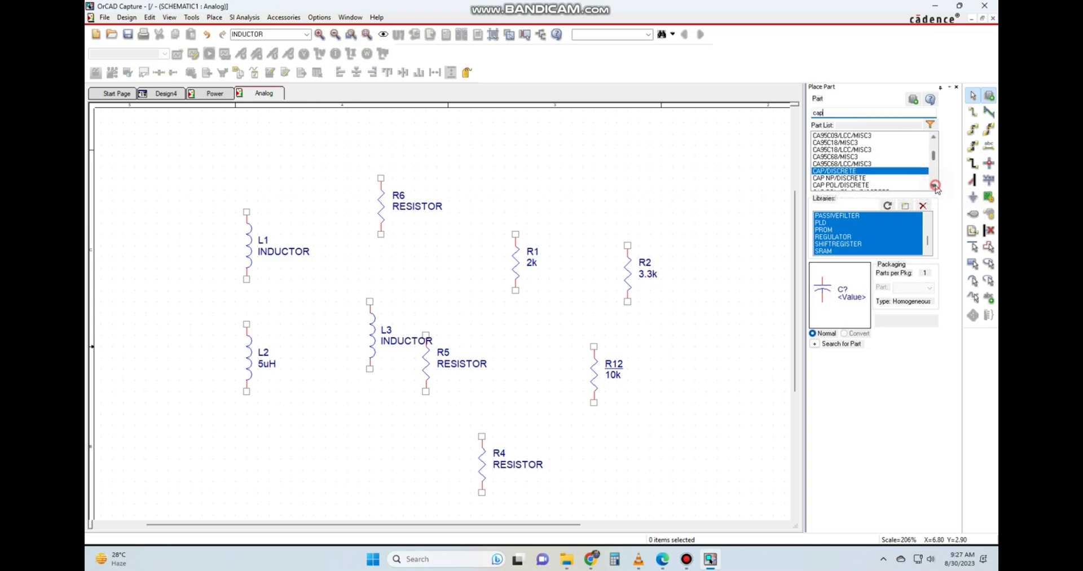
pyautogui.click(934, 185)
pyautogui.click(846, 164)
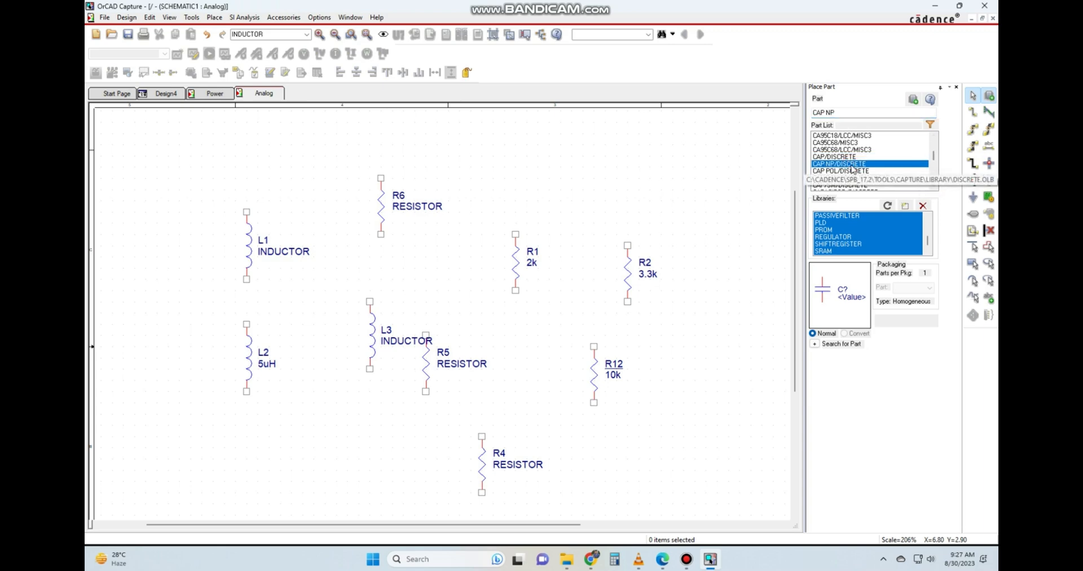
pyautogui.press('Down')
pyautogui.press('Down')
pyautogui.press('Down')
pyautogui.press('Down')
pyautogui.press('Down')
pyautogui.press('Down')
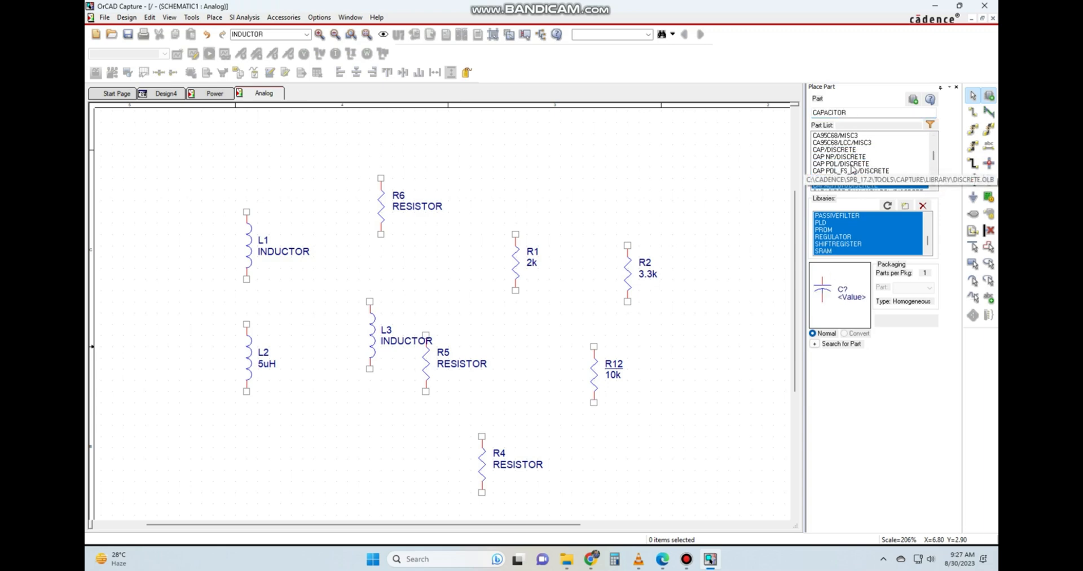
pyautogui.press('Down')
pyautogui.press('Down')
pyautogui.press('Down')
pyautogui.press('Down')
pyautogui.press('Down')
pyautogui.press('Down')
pyautogui.press('Down')
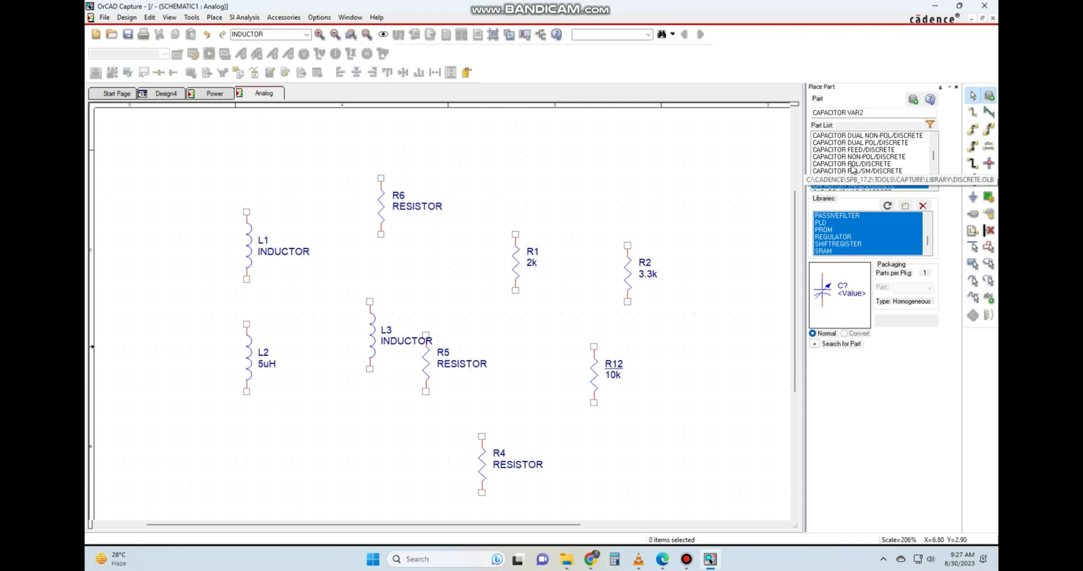
pyautogui.press('Up')
pyautogui.press('Up')
pyautogui.press('Up')
pyautogui.press('Up')
pyautogui.press('Up')
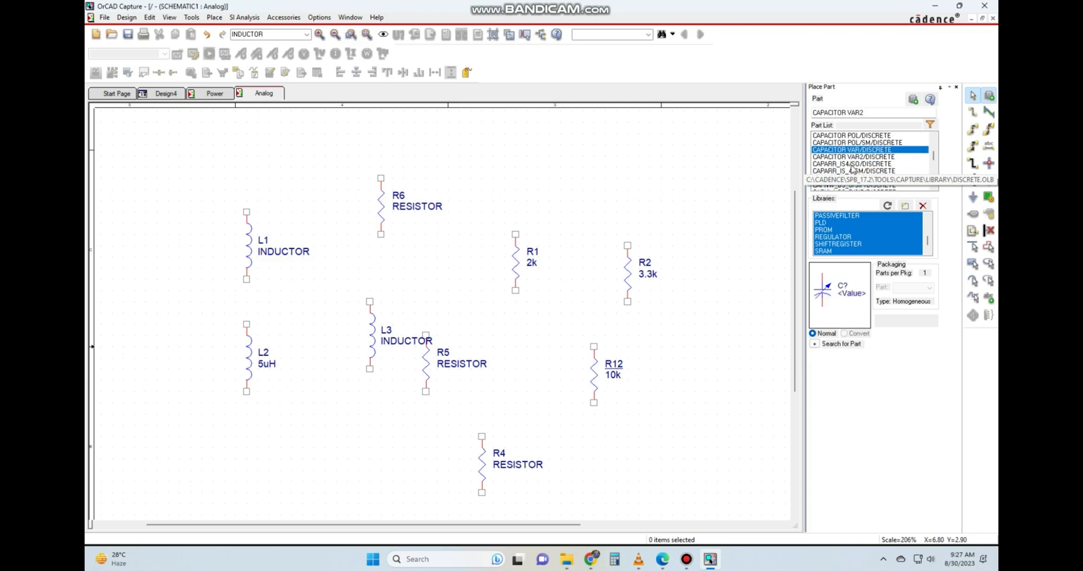
pyautogui.press('Up')
pyautogui.press('Up')
pyautogui.press('Up')
pyautogui.press('Up')
pyautogui.press('Up')
pyautogui.press('Up')
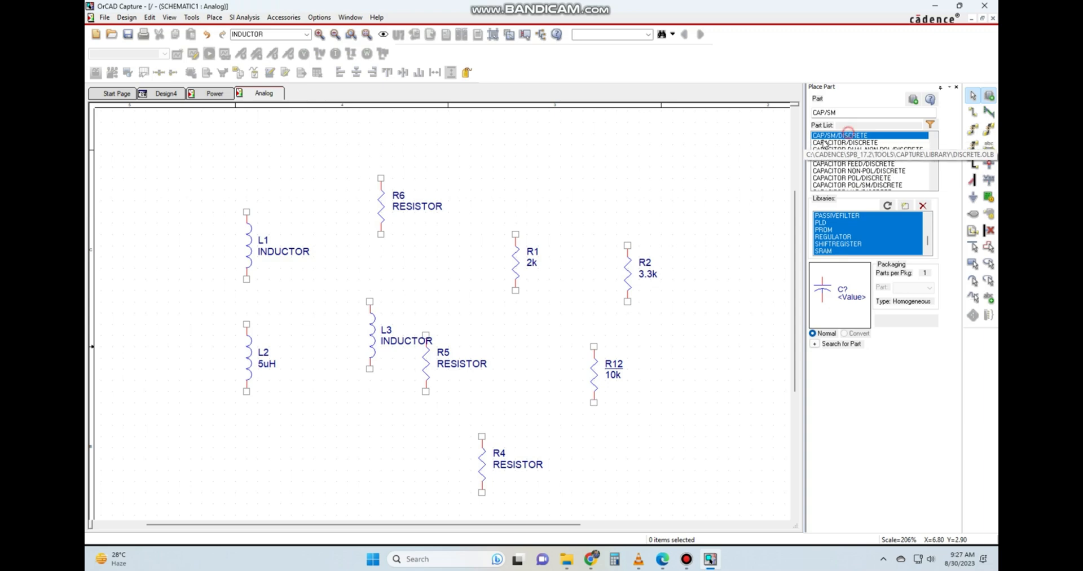
# Place four CAP/SM capacitors from the DISCRETE library, three in a row above R1 and R2 and one beside R2.
pyautogui.doubleClick(863, 137)
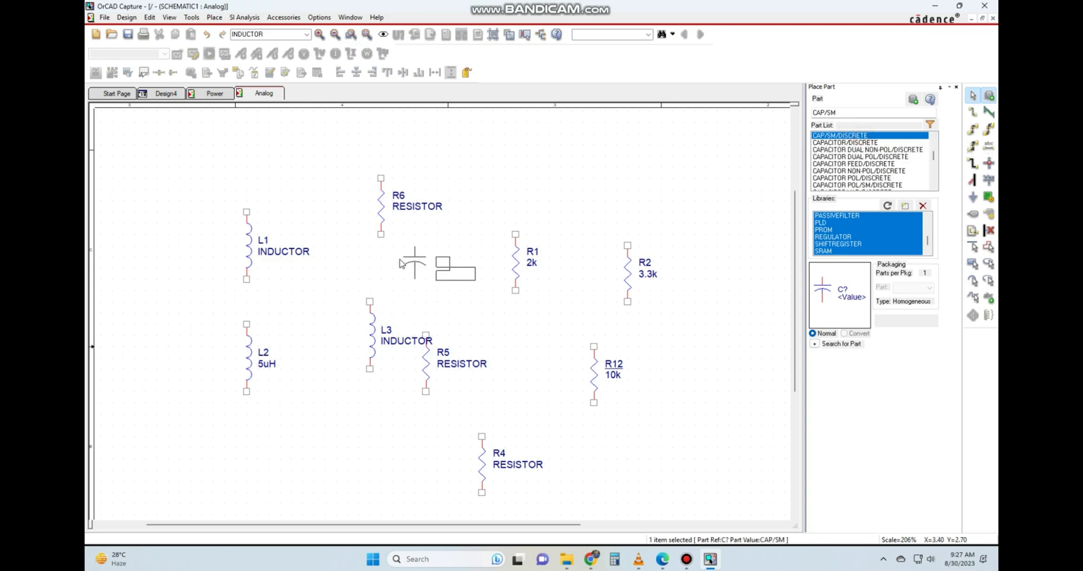
pyautogui.click(489, 157)
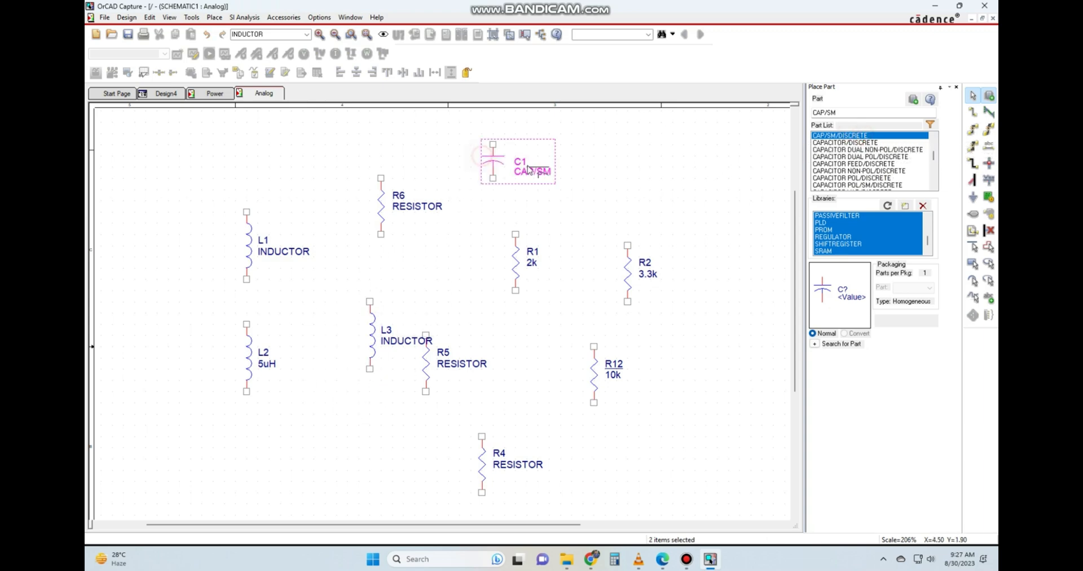
pyautogui.click(589, 157)
pyautogui.click(702, 157)
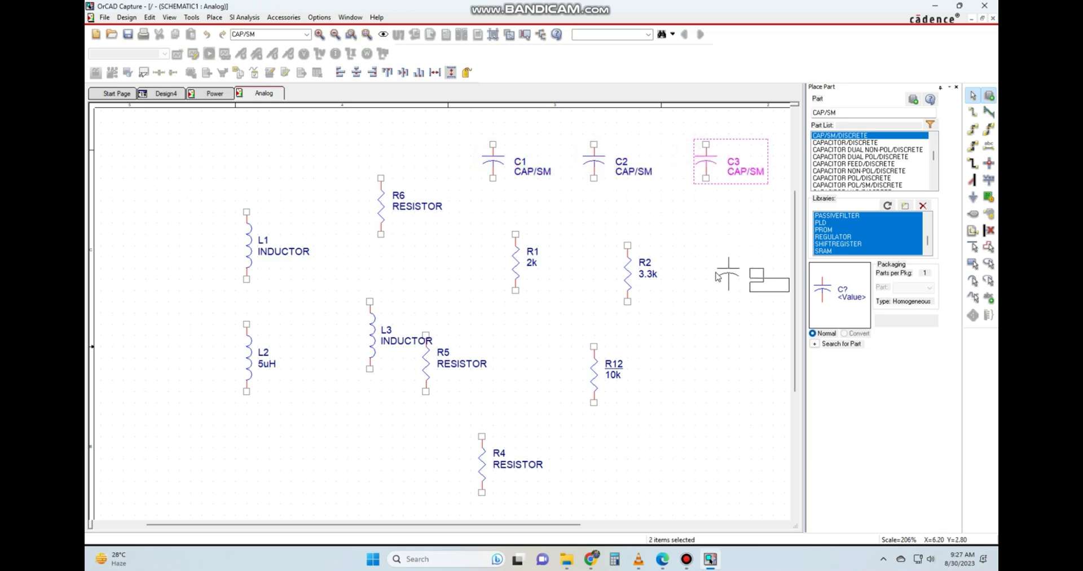
pyautogui.click(722, 281)
# Set the value of capacitor C1 to 100UF and clear the selection.
pyautogui.doubleClick(533, 171)
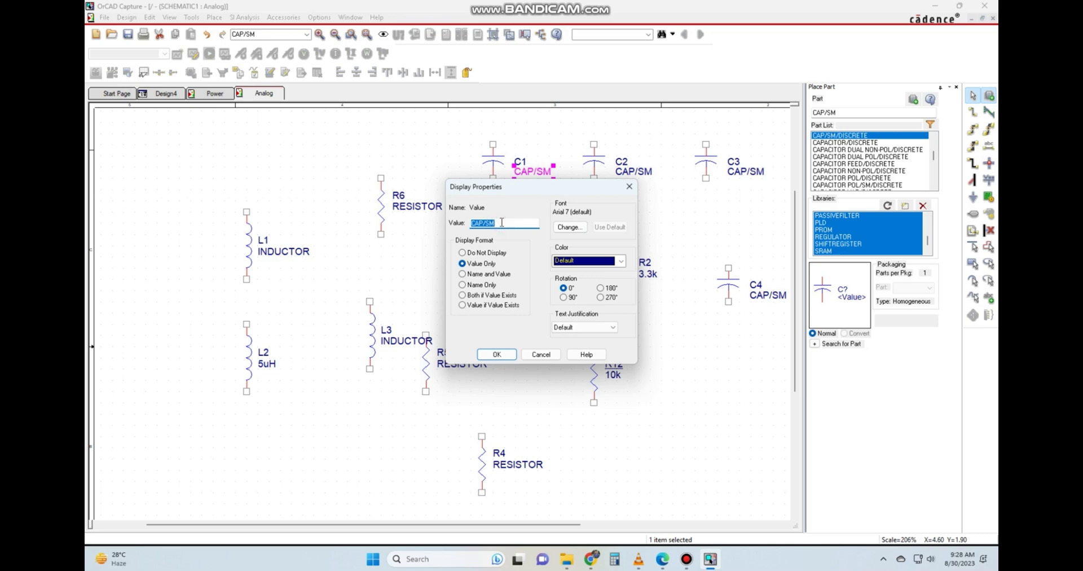
pyautogui.write('100UF')
pyautogui.click(498, 355)
pyautogui.click(571, 329)
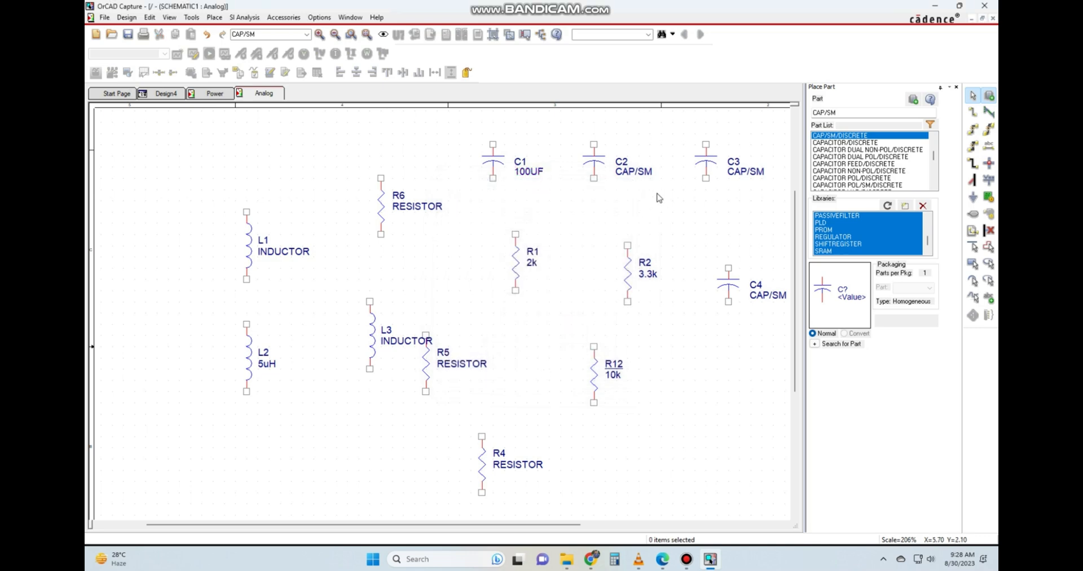
# Set the value of capacitor C2 to 1000UF and clear the selection.
pyautogui.click(647, 172)
pyautogui.doubleClick(644, 172)
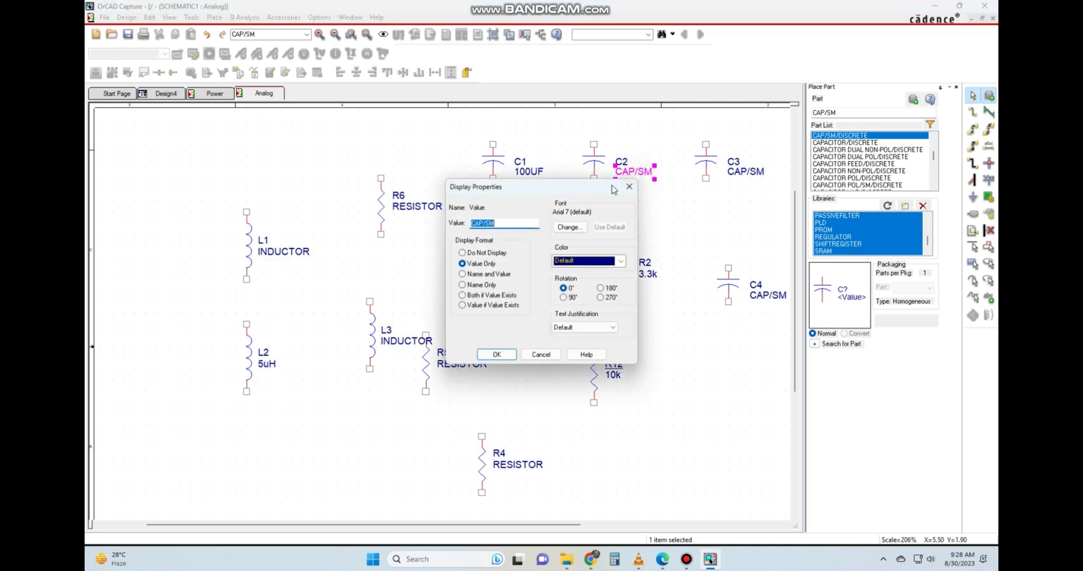
pyautogui.write('1000UF')
pyautogui.press('Return')
pyautogui.click(570, 220)
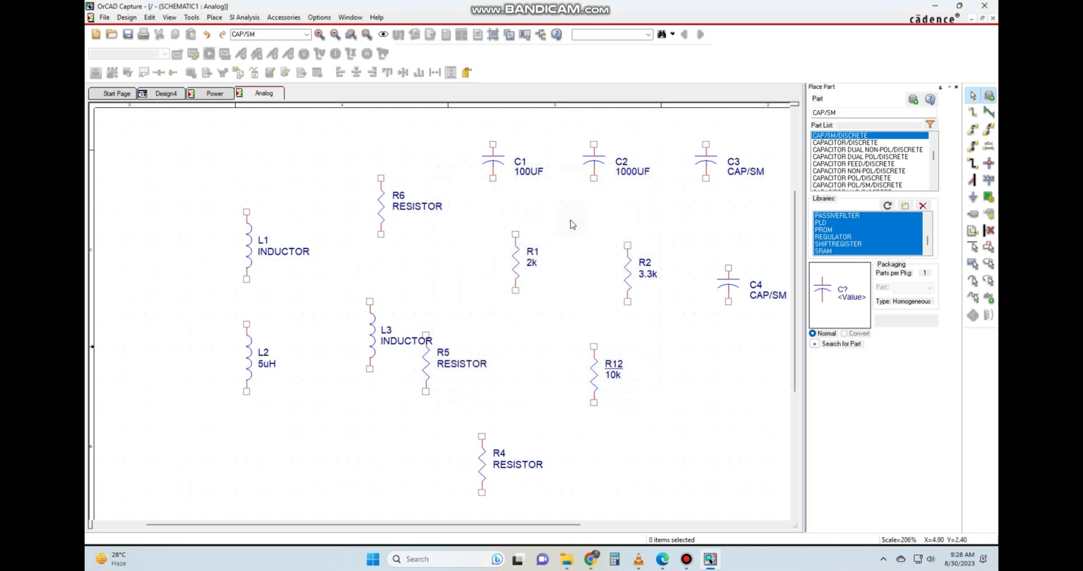
# Find DIODE in the DISCRETE library and place two of them, one between R1 and R2 and one above C1.
pyautogui.keyDown('ctrl'); pyautogui.scroll(-1, 443, 226); pyautogui.keyUp('ctrl')
pyautogui.keyDown('ctrl'); pyautogui.scroll(1, 431, 257); pyautogui.keyUp('ctrl')
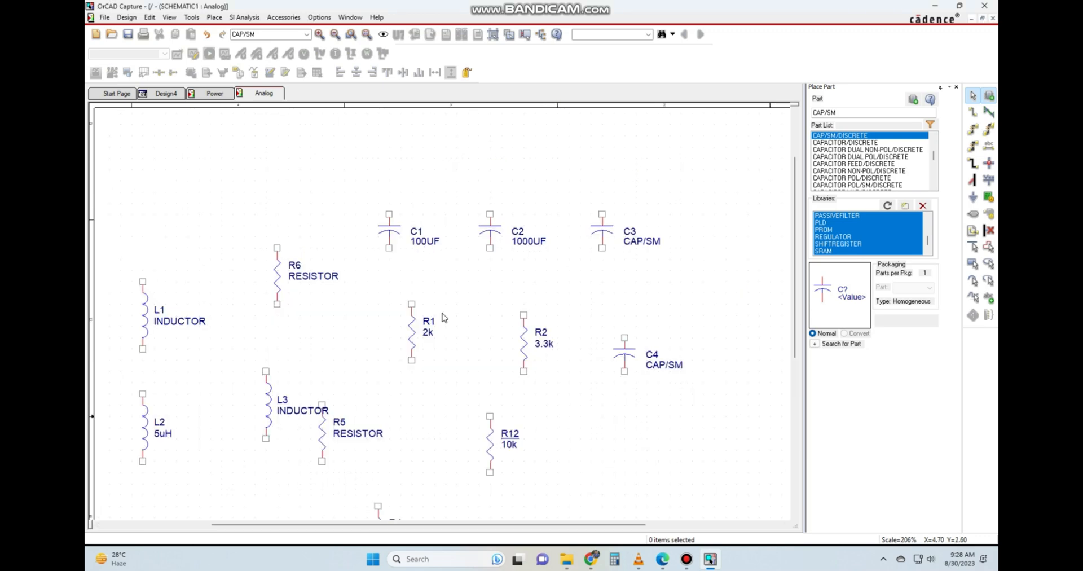
pyautogui.click(695, 148)
pyautogui.click(855, 113)
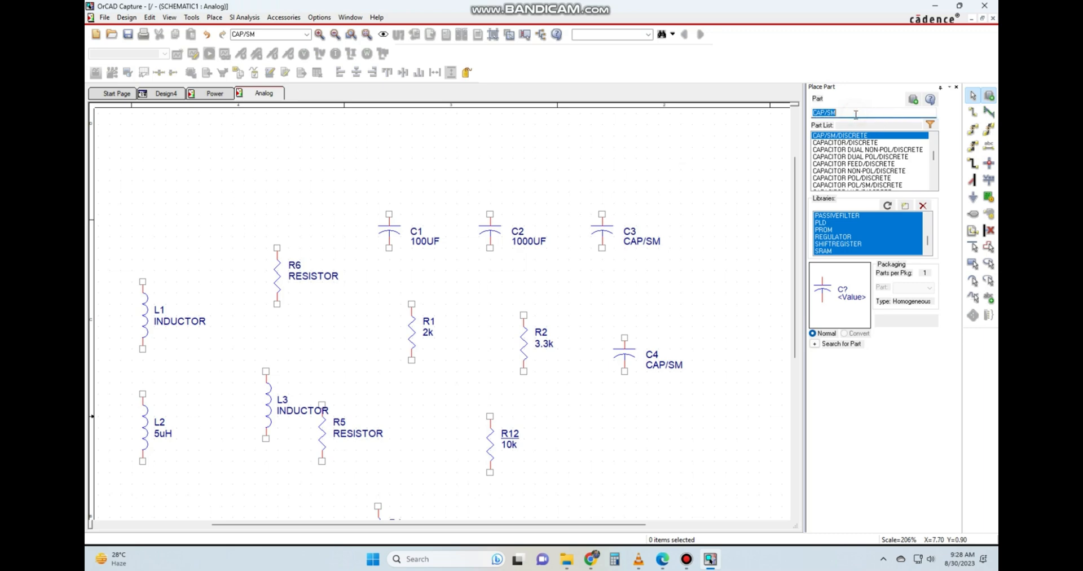
pyautogui.write('Diode')
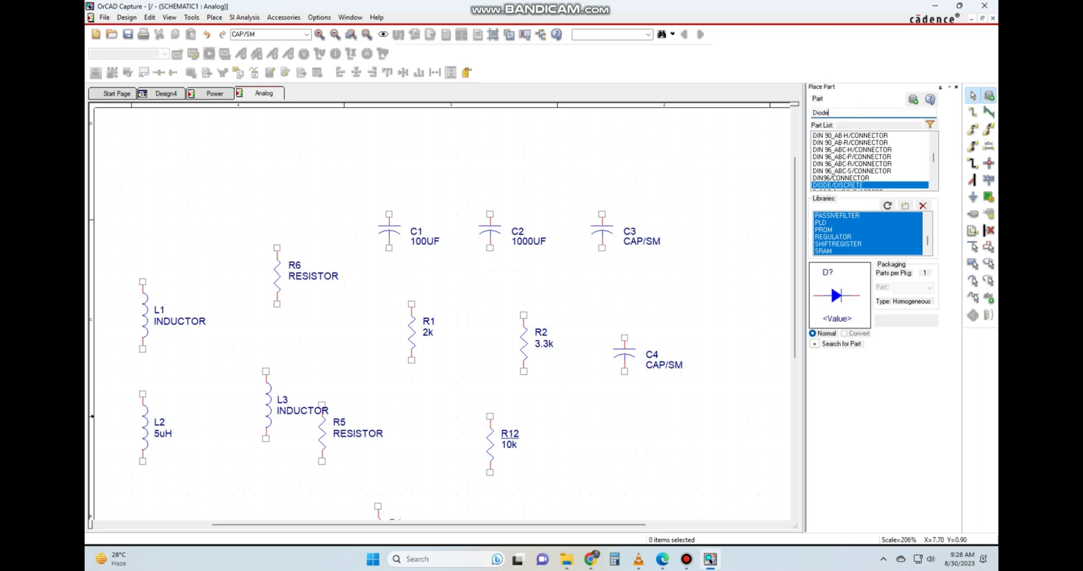
pyautogui.doubleClick(832, 186)
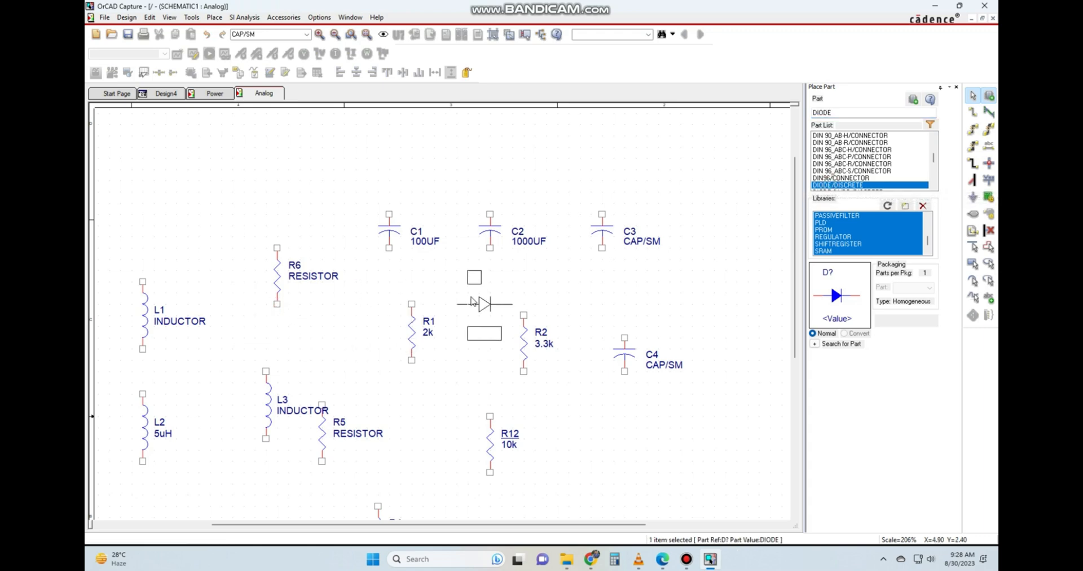
pyautogui.click(467, 295)
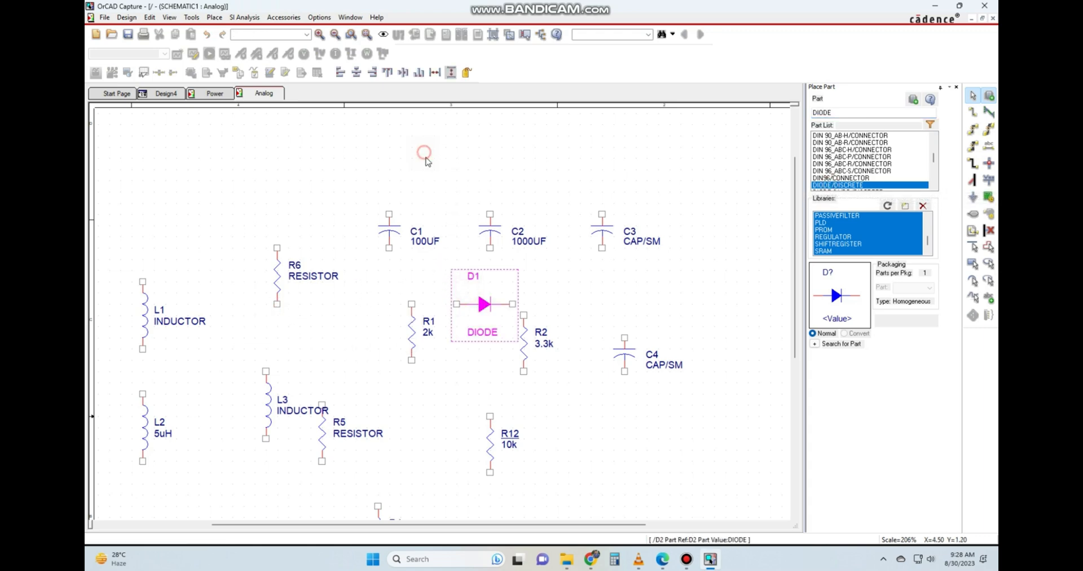
pyautogui.click(422, 159)
pyautogui.press('Escape')
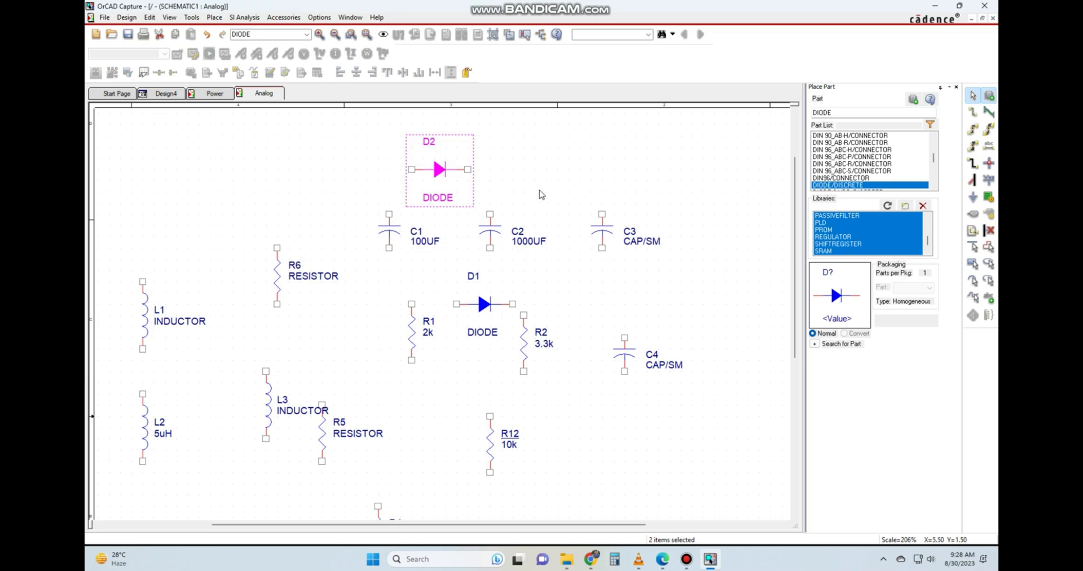
pyautogui.click(542, 192)
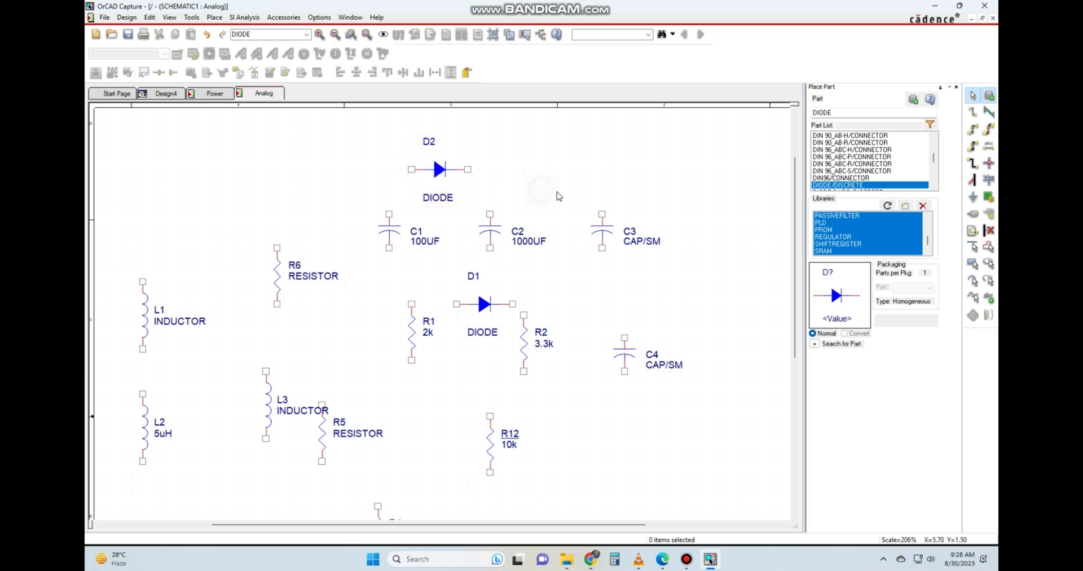
# Find LED in the DISCRETE library and place six of them, five around R6 and the inductors and one above C3.
pyautogui.click(854, 115)
pyautogui.write('LED')
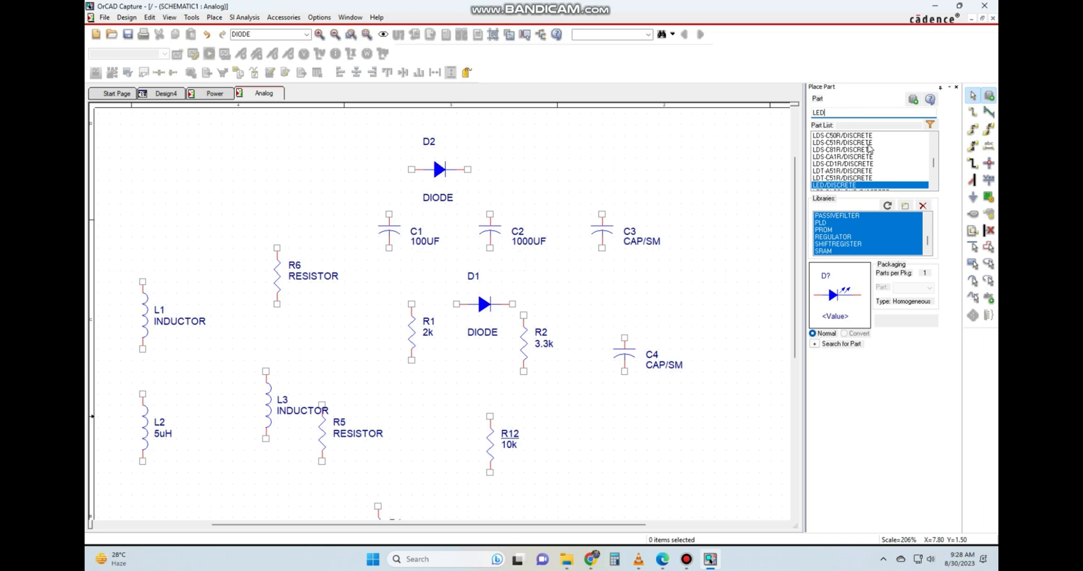
pyautogui.press('Return')
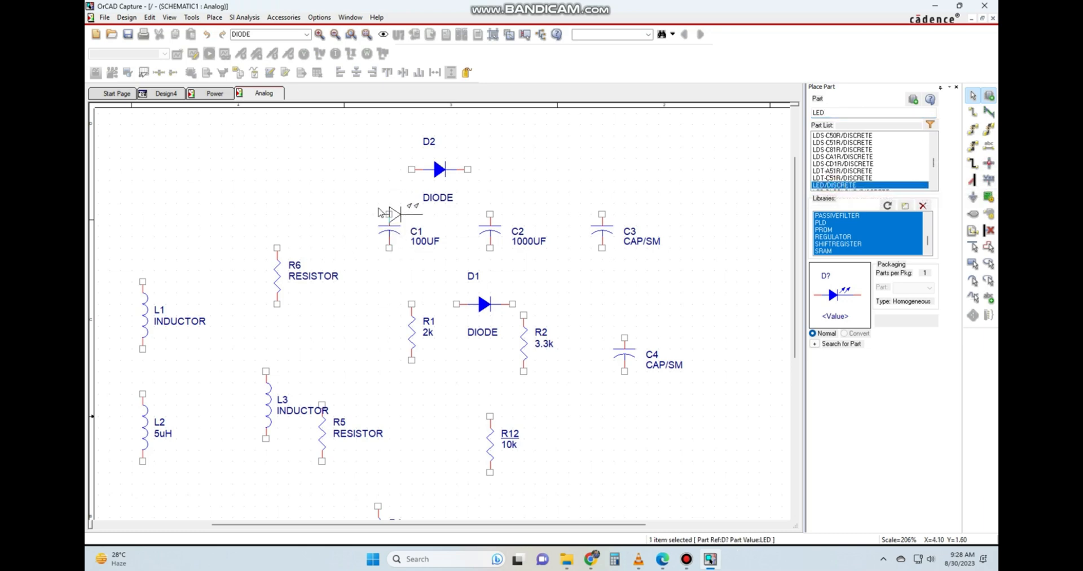
pyautogui.click(277, 181)
pyautogui.click(192, 175)
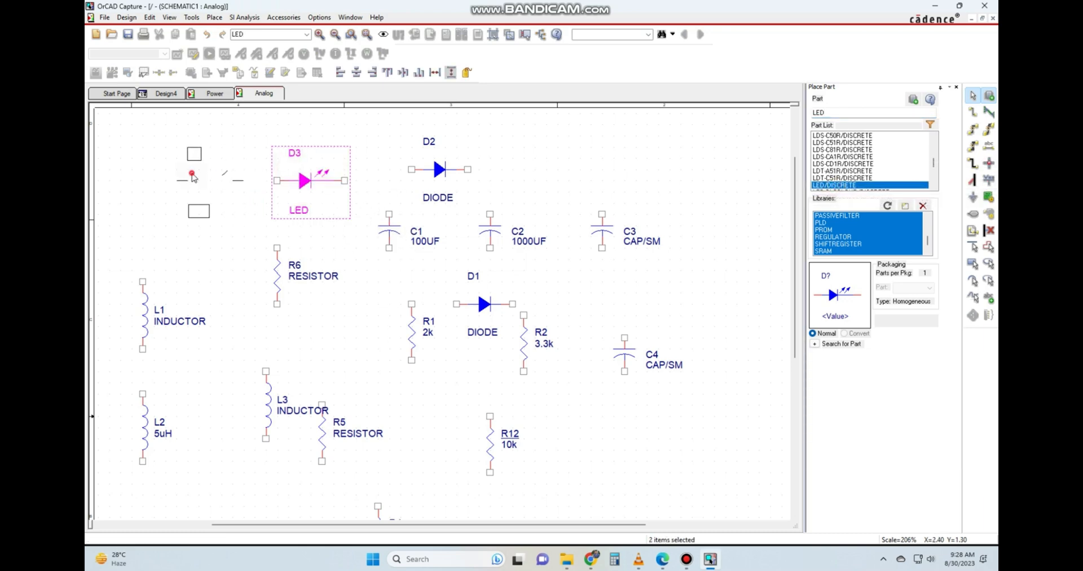
pyautogui.click(199, 254)
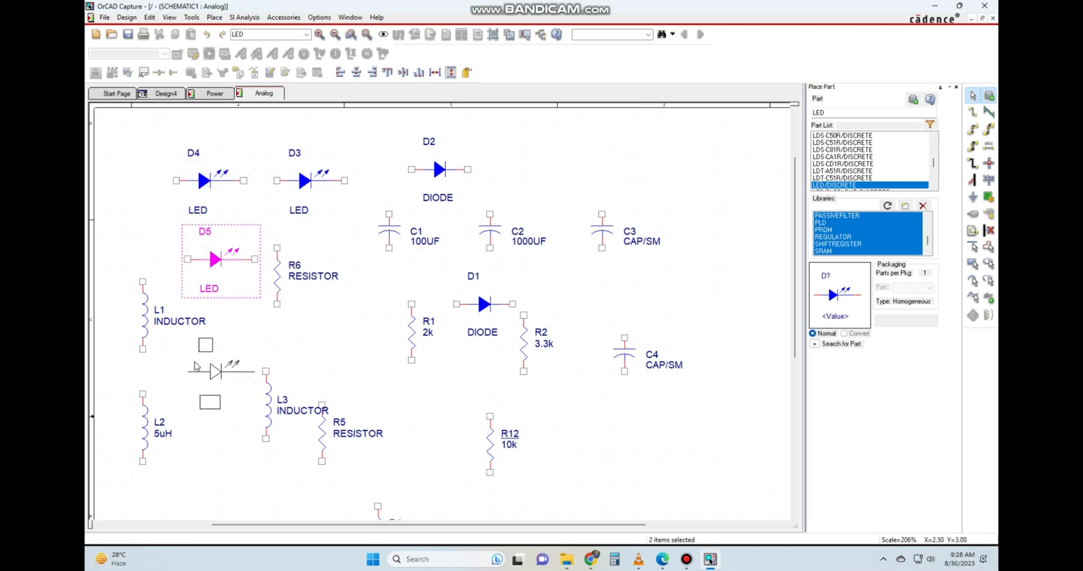
pyautogui.click(190, 370)
pyautogui.rightClick(312, 320)
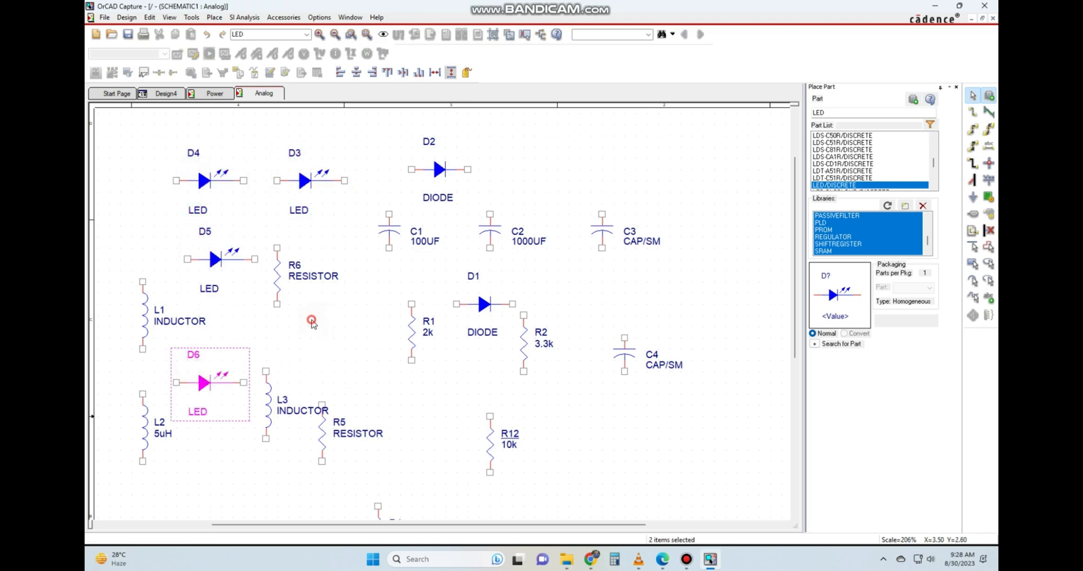
pyautogui.click(576, 148)
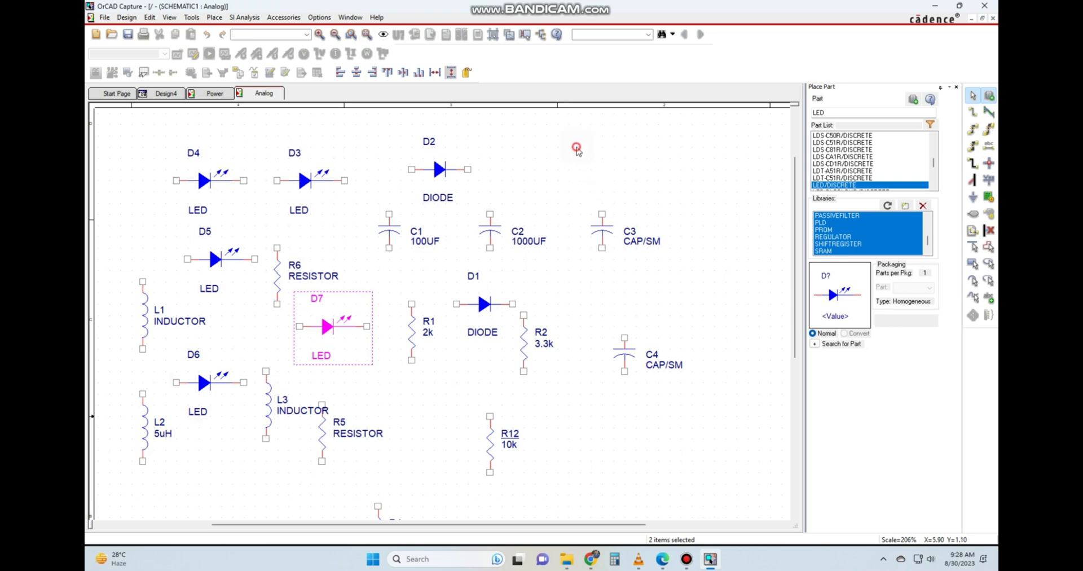
pyautogui.click(693, 211)
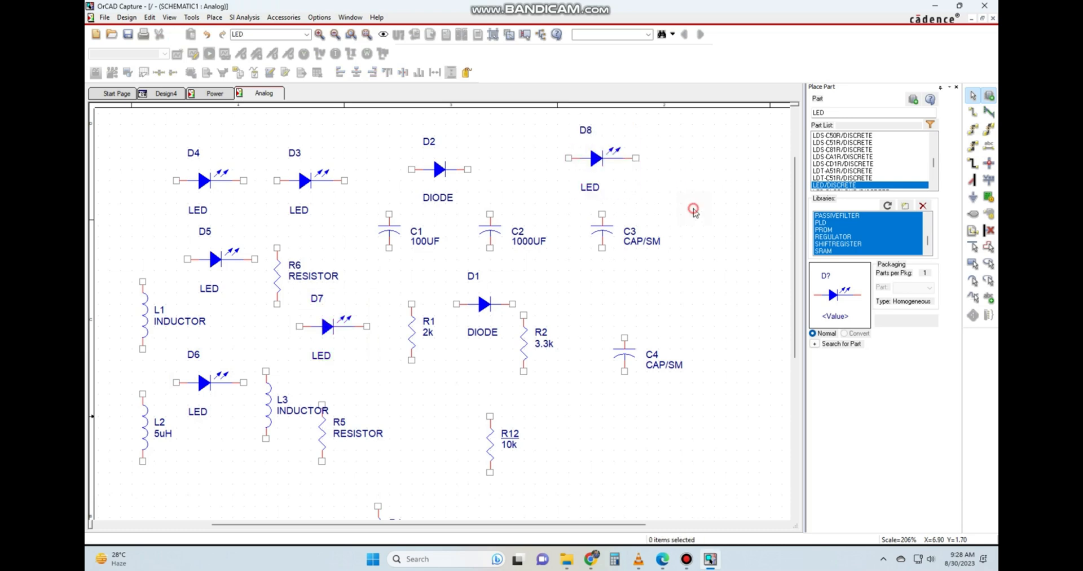
# Set the value of LED D8 above C3 to Green and clear the selection.
pyautogui.doubleClick(590, 188)
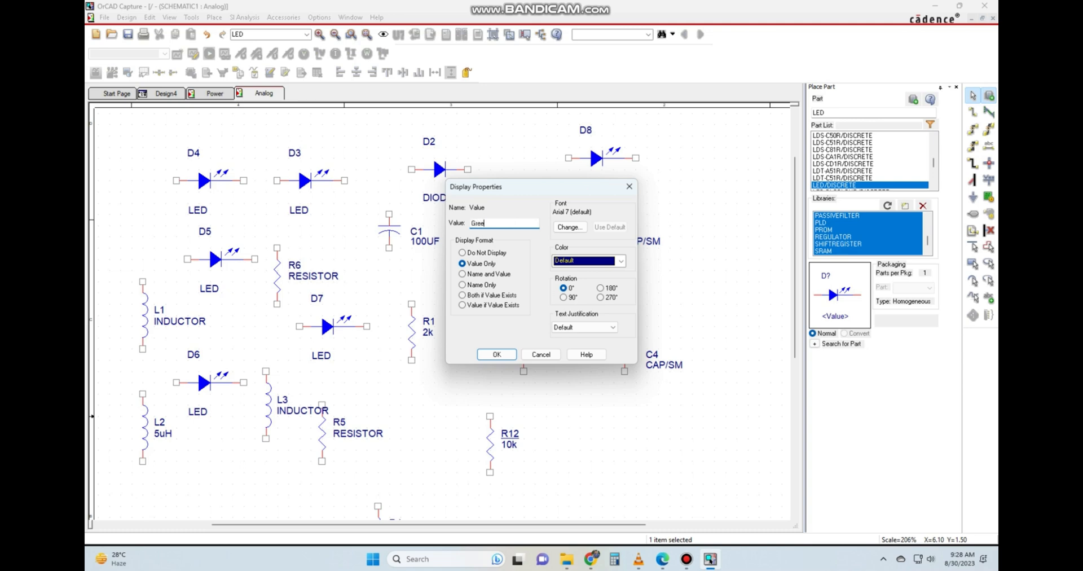
pyautogui.write('Green')
pyautogui.click(496, 353)
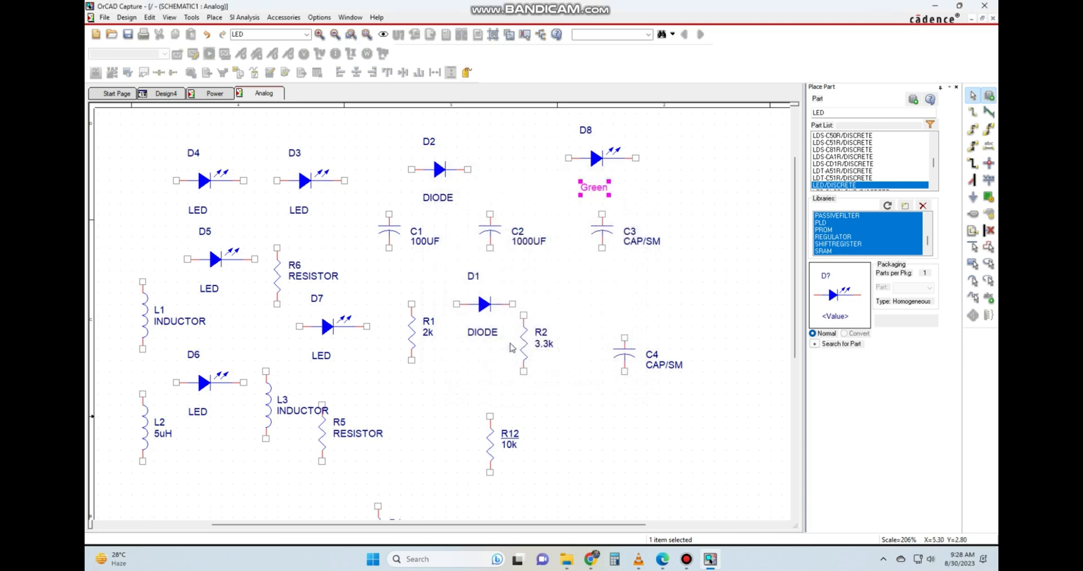
pyautogui.click(703, 303)
# Set the value of diode D2 above C1 to Red.
pyautogui.doubleClick(441, 198)
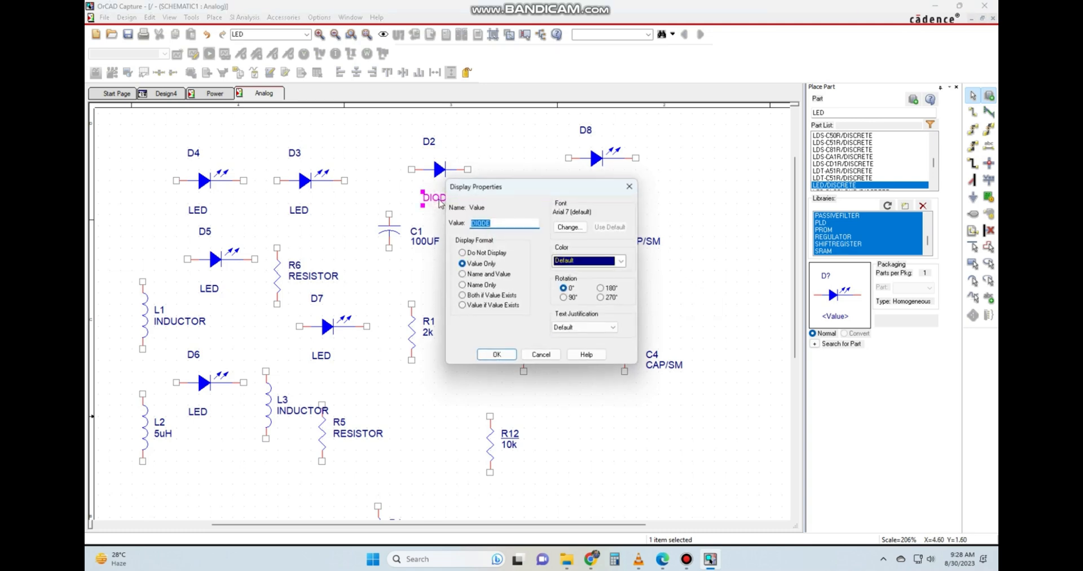
pyautogui.write('Red')
pyautogui.click(495, 354)
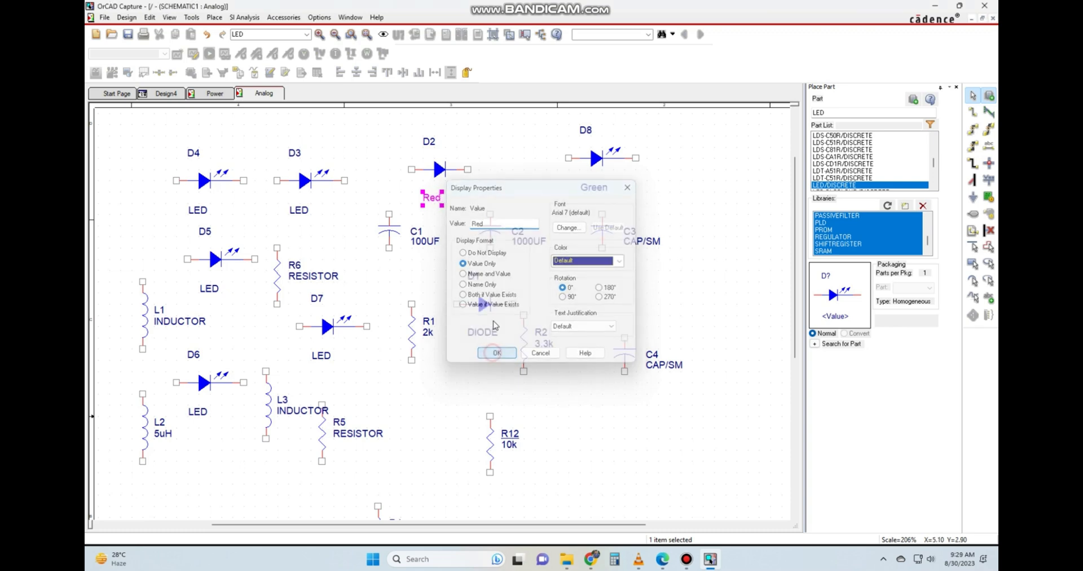
# Set the value of LED D3 above R6 to Blue and clear the selection.
pyautogui.click(300, 212)
pyautogui.doubleClick(300, 213)
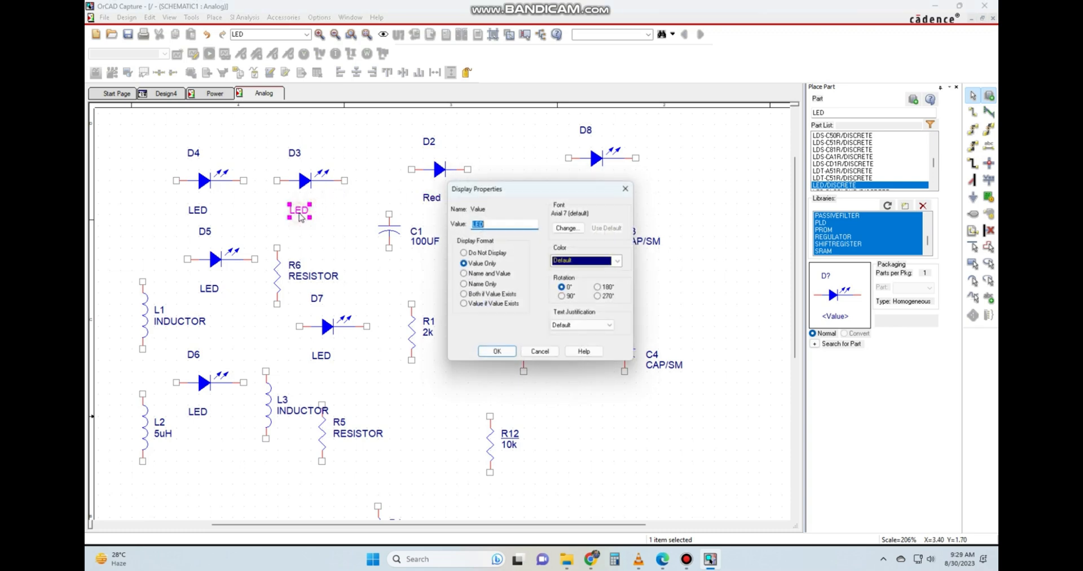
pyautogui.write('B')
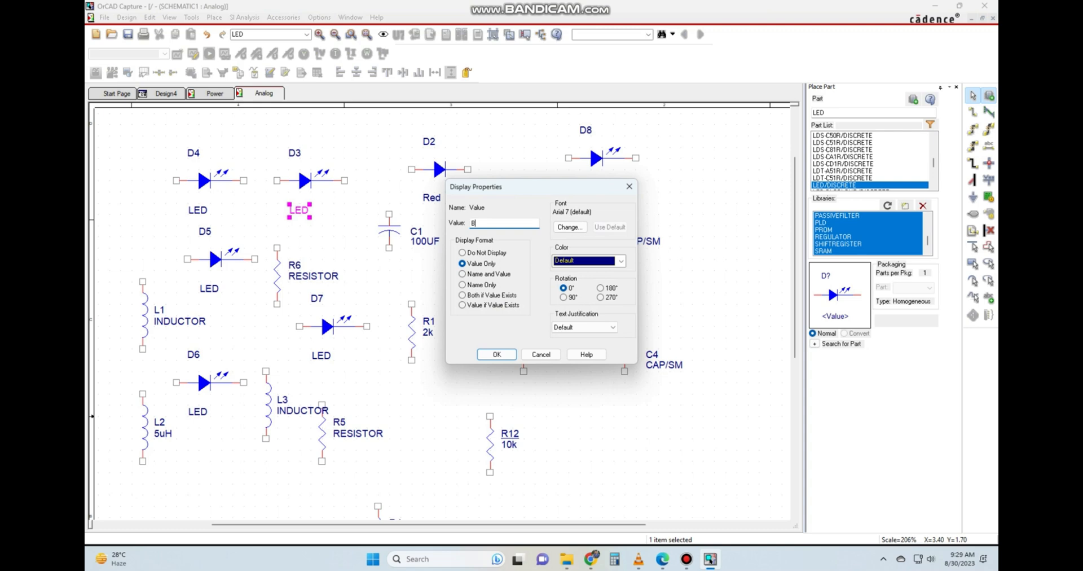
pyautogui.write('lue')
pyautogui.press('Return')
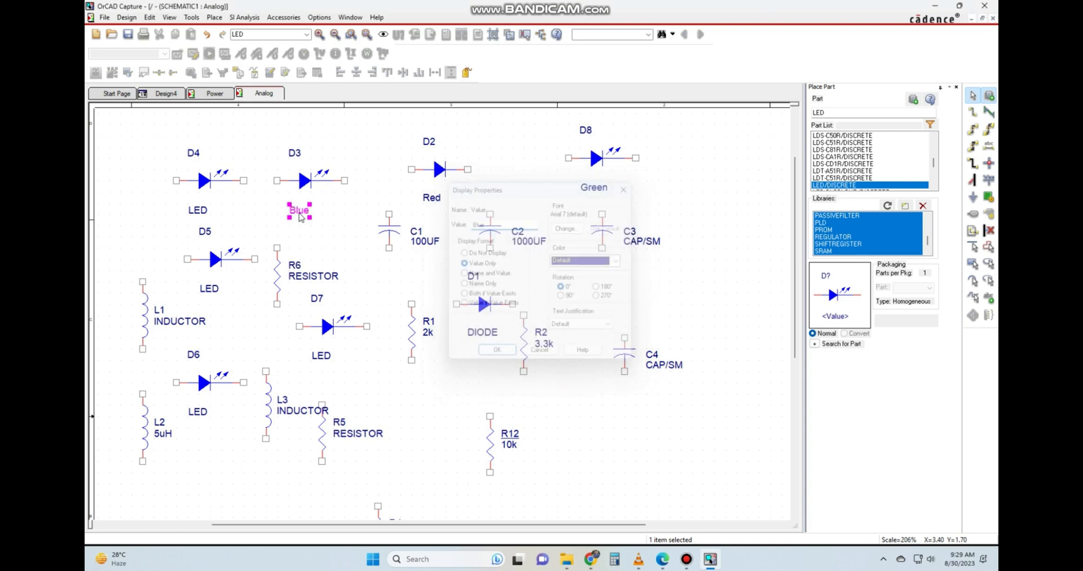
pyautogui.click(339, 239)
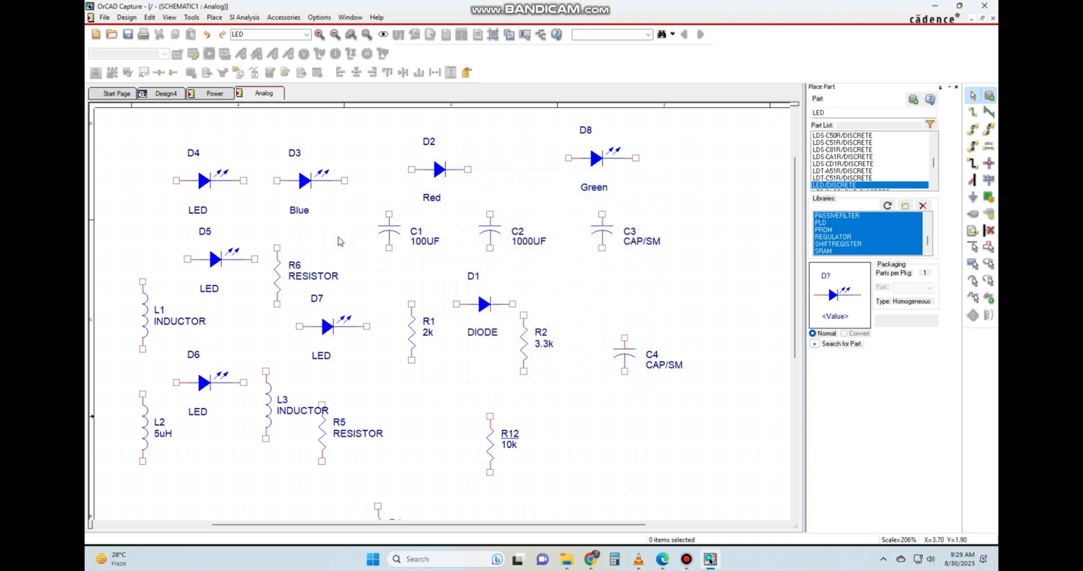
pyautogui.keyDown('ctrl'); pyautogui.scroll(-1, 627, 201); pyautogui.keyUp('ctrl')
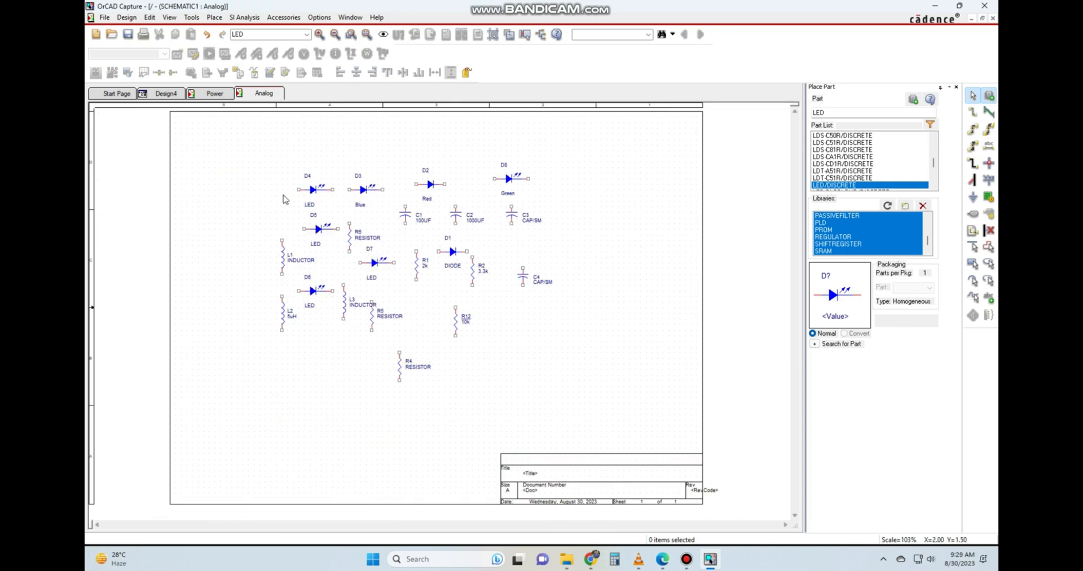
pyautogui.keyDown('ctrl'); pyautogui.scroll(1, 285, 199); pyautogui.keyUp('ctrl')
pyautogui.keyDown('ctrl'); pyautogui.scroll(-1, 370, 265); pyautogui.keyUp('ctrl')
pyautogui.keyDown('ctrl'); pyautogui.scroll(1, 443, 316); pyautogui.keyUp('ctrl')
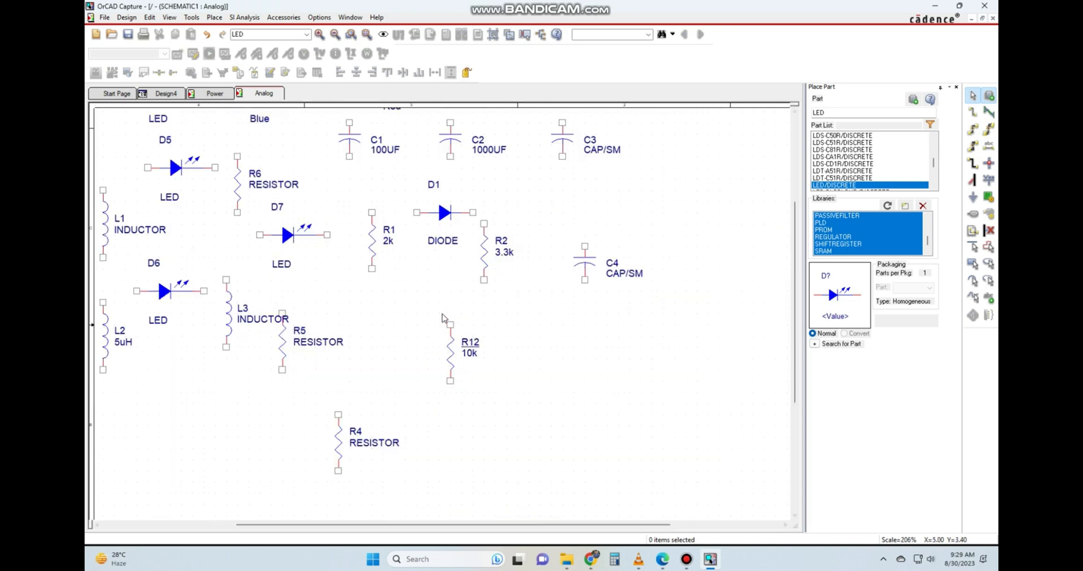
pyautogui.scroll(2, 443, 318)
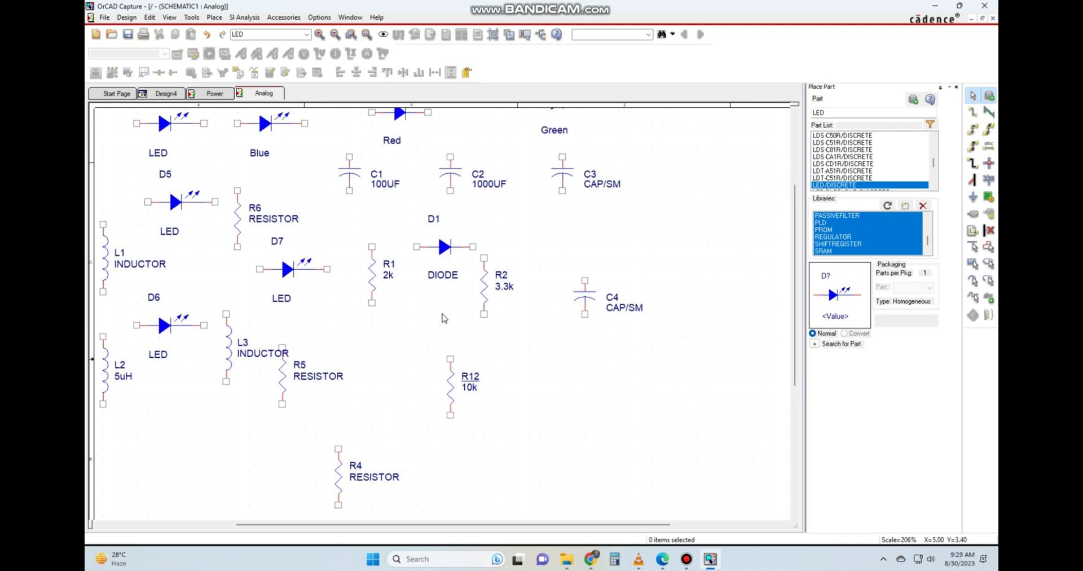
# Delete inductors L3 and L1, resistor R5, and LEDs D6 and D5 from the Analog page.
pyautogui.moveTo(361, 524); pyautogui.dragTo(321, 526)
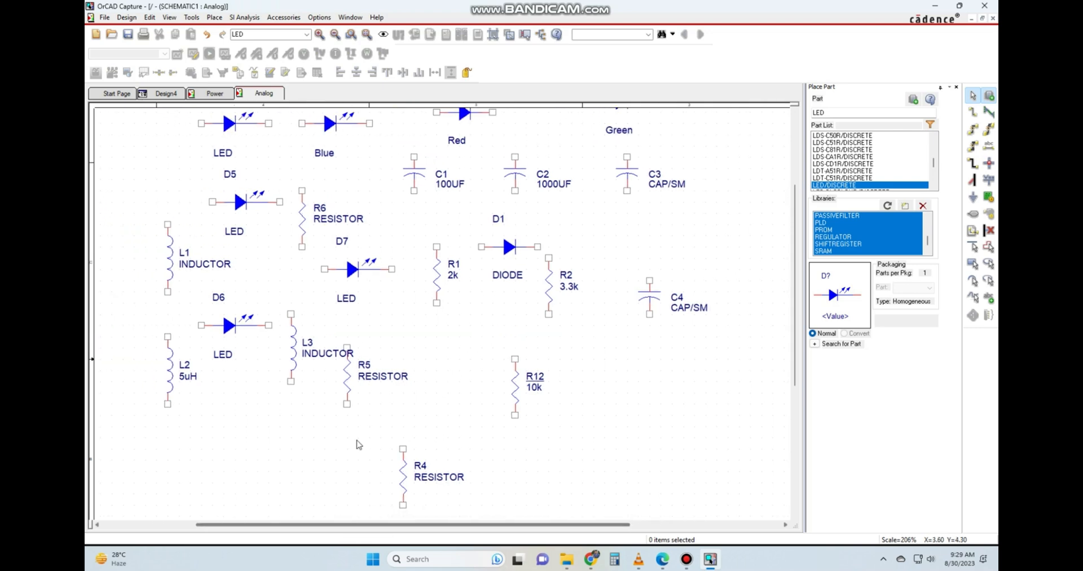
pyautogui.scroll(1, 441, 376)
pyautogui.scroll(2, 442, 375)
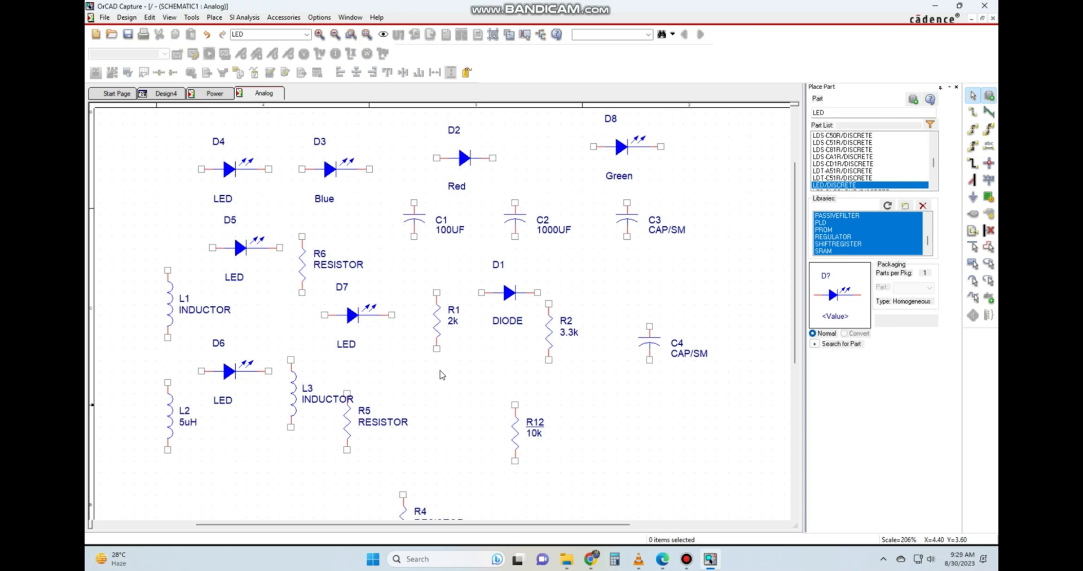
pyautogui.moveTo(403, 372); pyautogui.dragTo(291, 475)
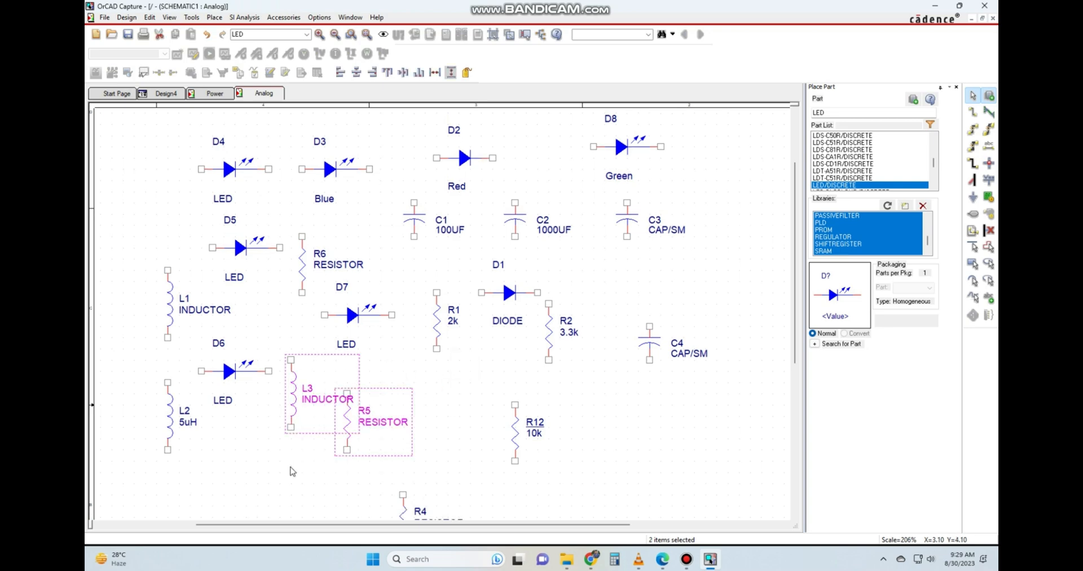
pyautogui.press('Delete')
pyautogui.click(229, 374)
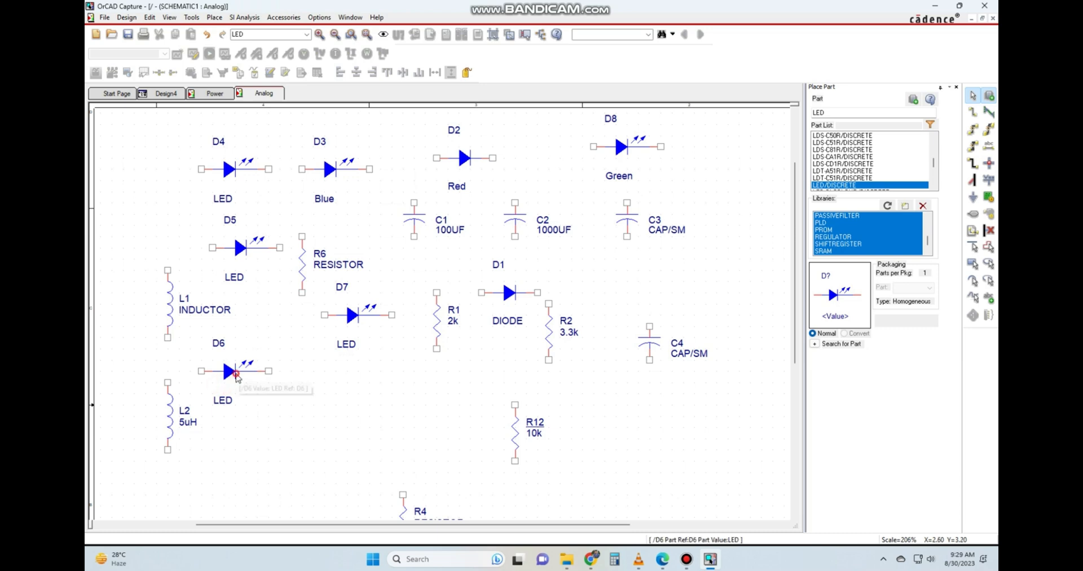
pyautogui.press('Delete')
pyautogui.click(170, 317)
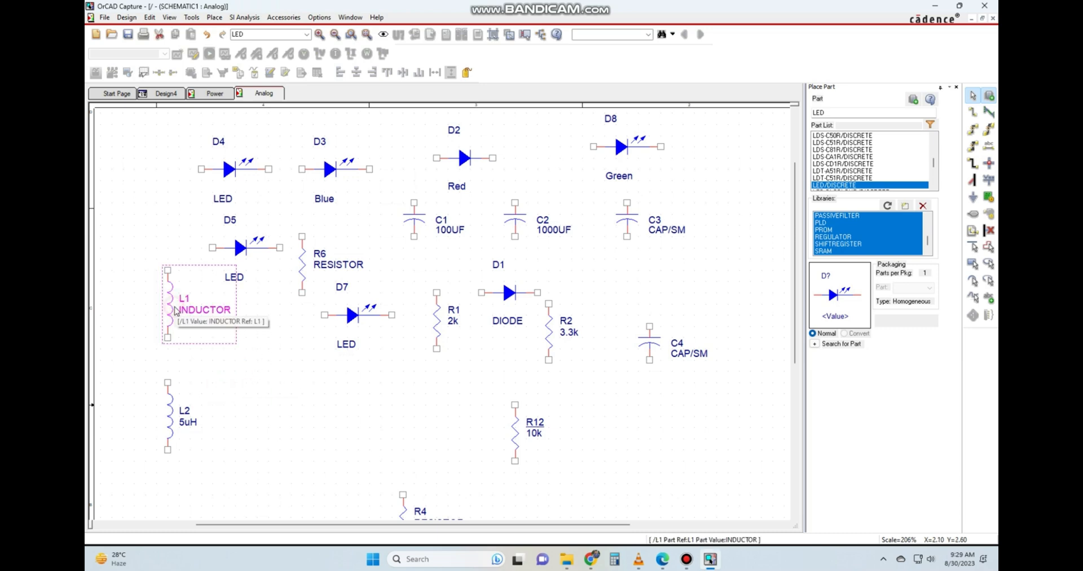
pyautogui.press('Delete')
pyautogui.click(242, 254)
pyautogui.press('Delete')
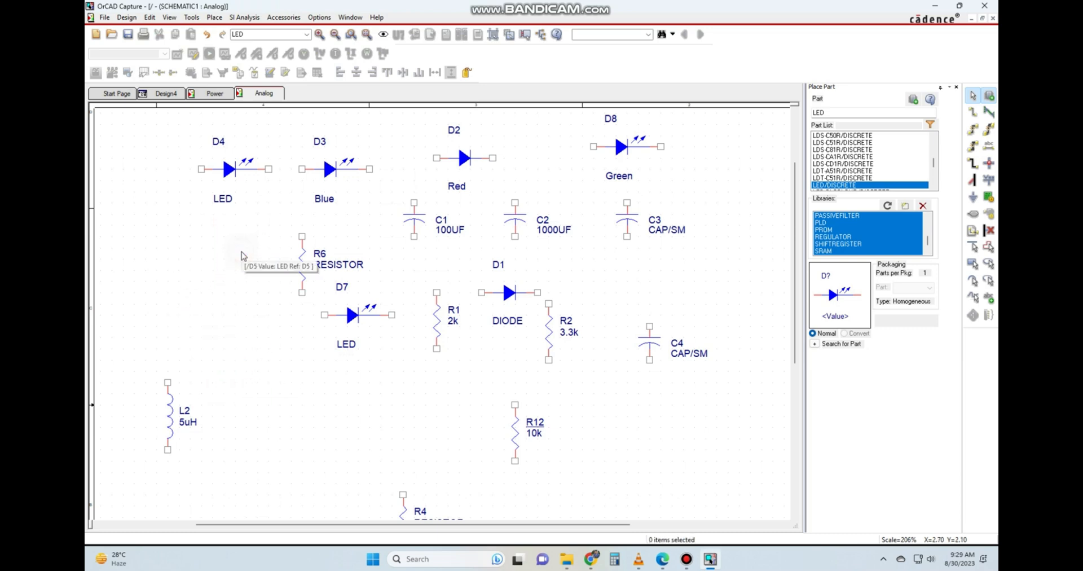
# Delete LEDs D4 and D3 and the Red diode D2 from the top row.
pyautogui.click(227, 176)
pyautogui.press('Delete')
pyautogui.click(351, 172)
pyautogui.press('Delete')
pyautogui.click(452, 159)
pyautogui.press('Delete')
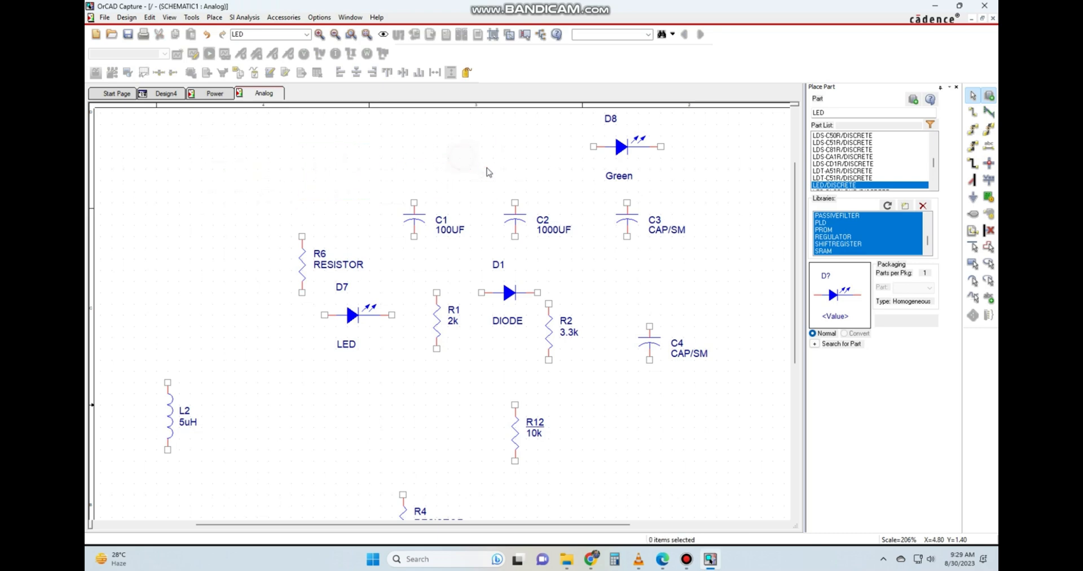
# Delete diode D1, resistor R1 and LED D7 from the middle of the page.
pyautogui.click(627, 162)
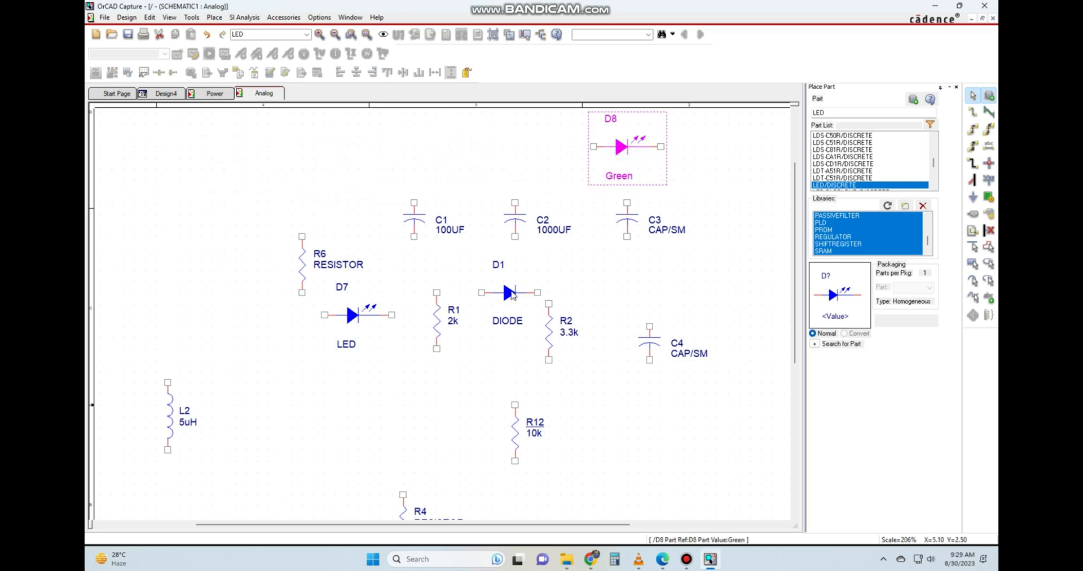
pyautogui.click(509, 292)
pyautogui.press('Delete')
pyautogui.click(437, 320)
pyautogui.press('Delete')
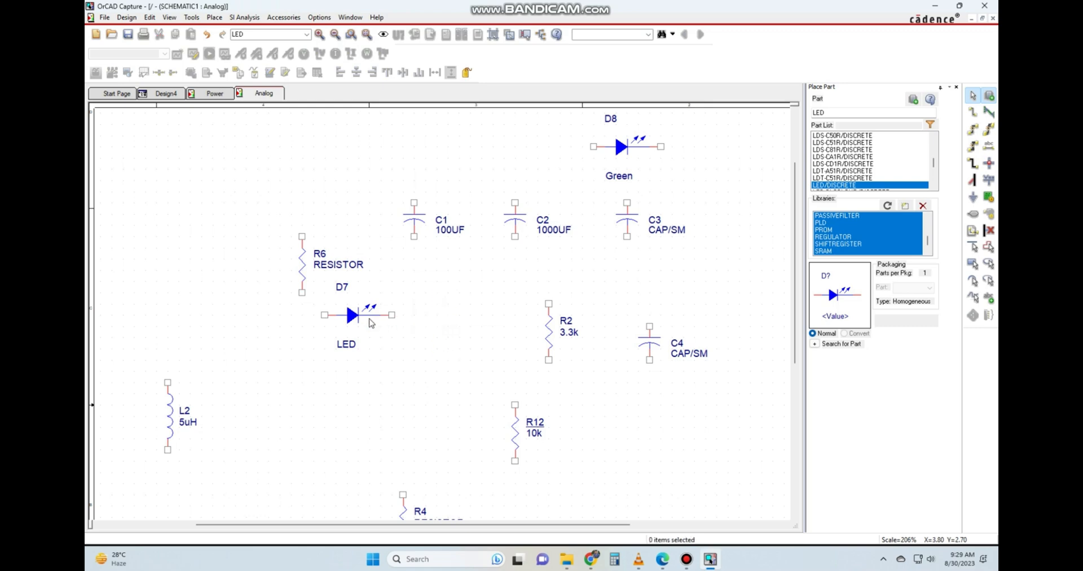
pyautogui.click(354, 316)
pyautogui.press('Delete')
# Delete resistor R6 with its value text, capacitors C1 and C2, and resistor R2.
pyautogui.click(341, 265)
pyautogui.press('Delete')
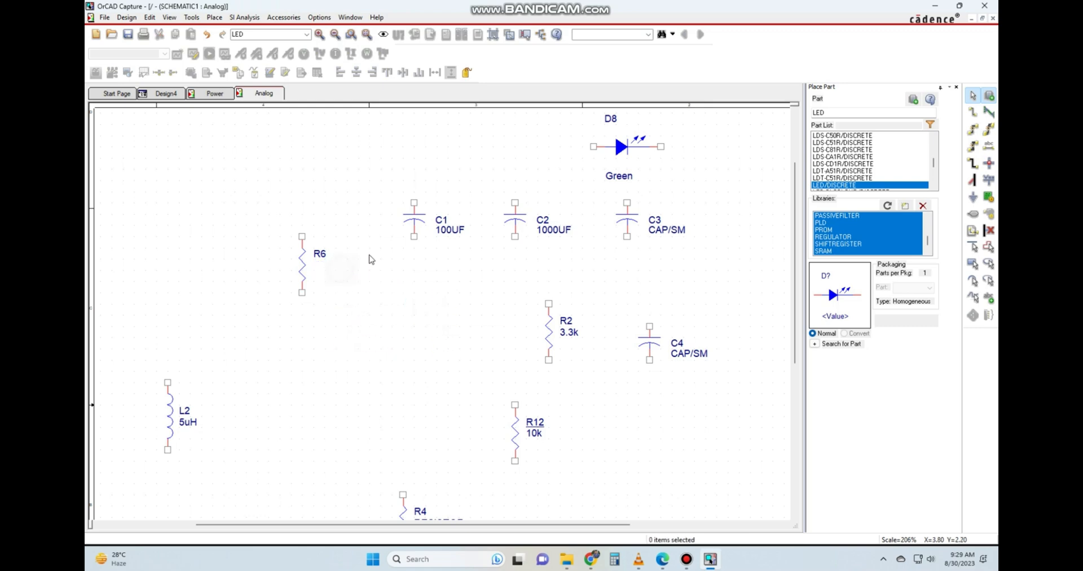
pyautogui.click(305, 264)
pyautogui.press('Delete')
pyautogui.click(419, 222)
pyautogui.press('Delete')
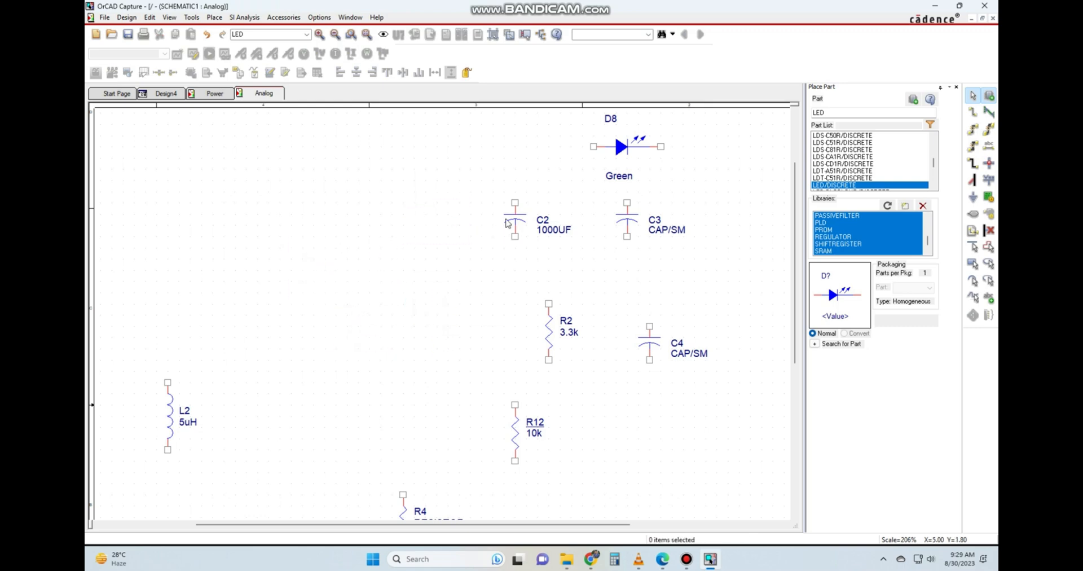
pyautogui.click(506, 223)
pyautogui.press('Delete')
pyautogui.click(551, 326)
pyautogui.press('Delete')
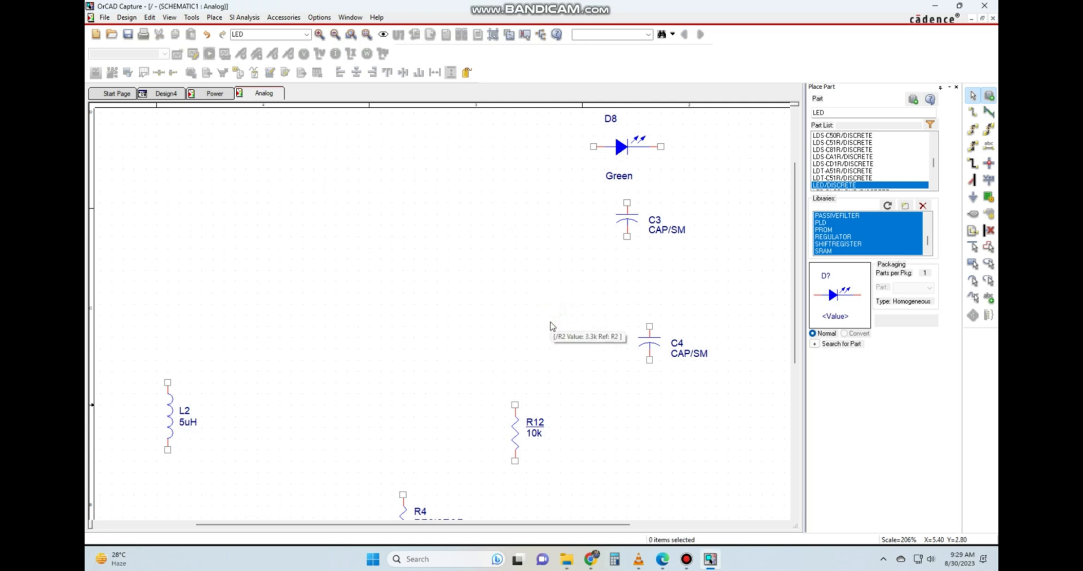
# Move resistor R4 up to the area above and left of R12, and delete inductor L2.
pyautogui.scroll(-2, 325, 355)
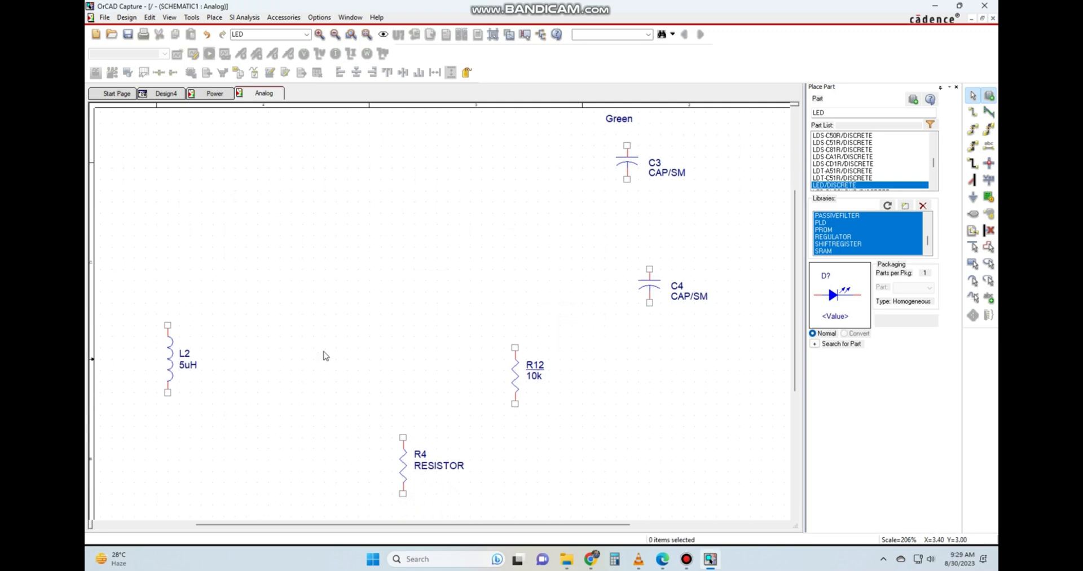
pyautogui.click(423, 466)
pyautogui.moveTo(423, 466); pyautogui.dragTo(416, 248)
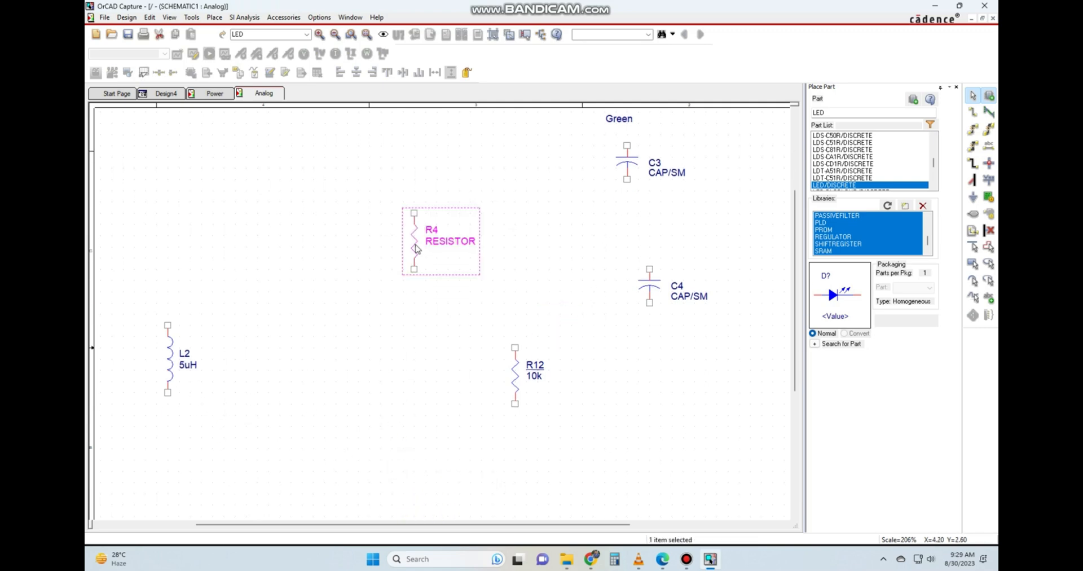
pyautogui.click(166, 365)
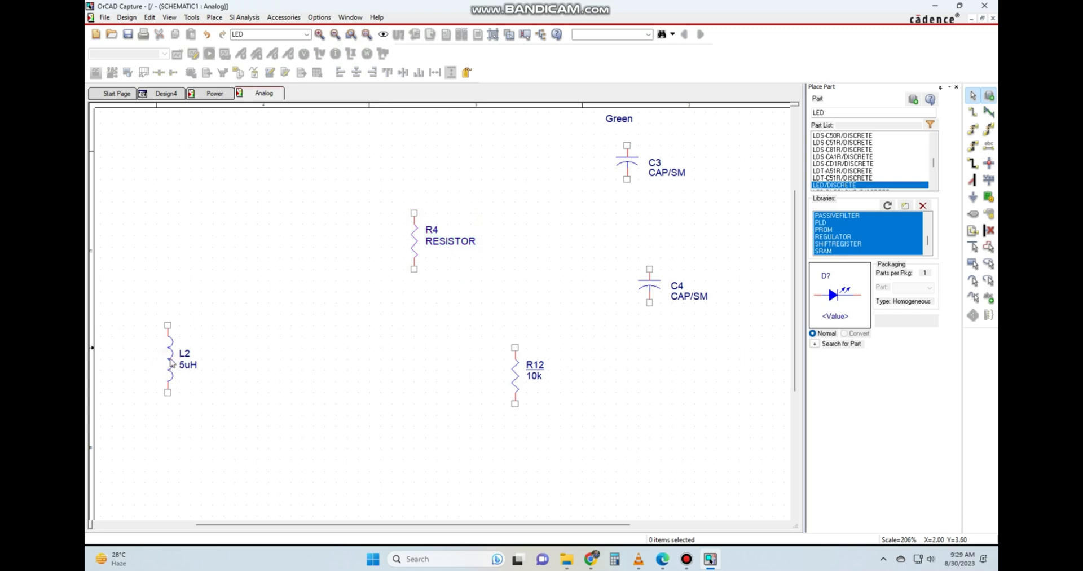
pyautogui.click(172, 363)
pyautogui.press('Delete')
# Move R4 further up and place R12 directly below it so both resistors stand in one vertical column.
pyautogui.scroll(4, 262, 370)
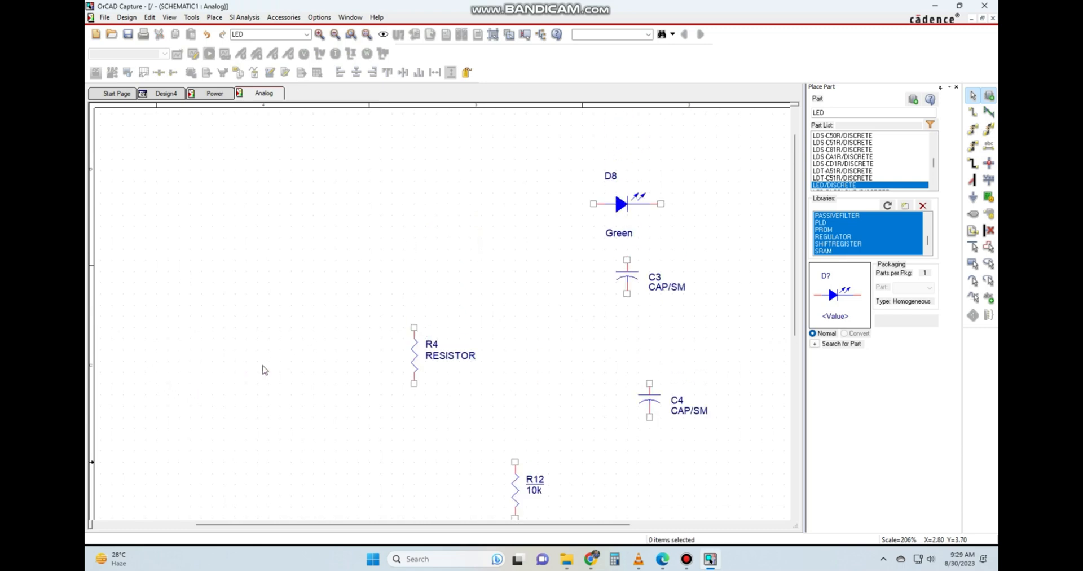
pyautogui.moveTo(415, 362); pyautogui.dragTo(416, 260)
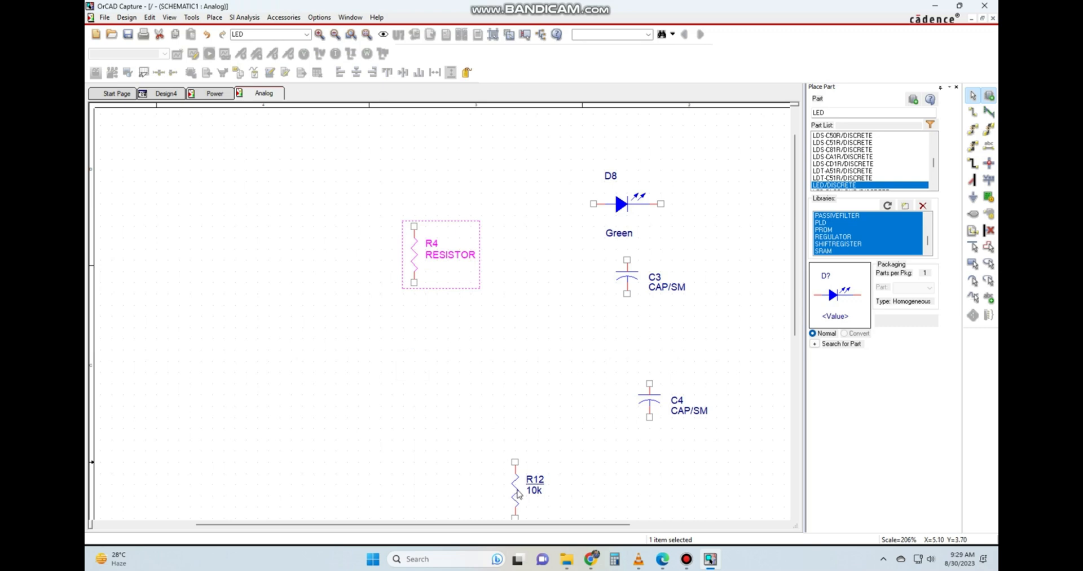
pyautogui.moveTo(517, 494); pyautogui.dragTo(417, 362)
# Set the value of resistor R4 to 2k and clear the selection.
pyautogui.click(451, 259)
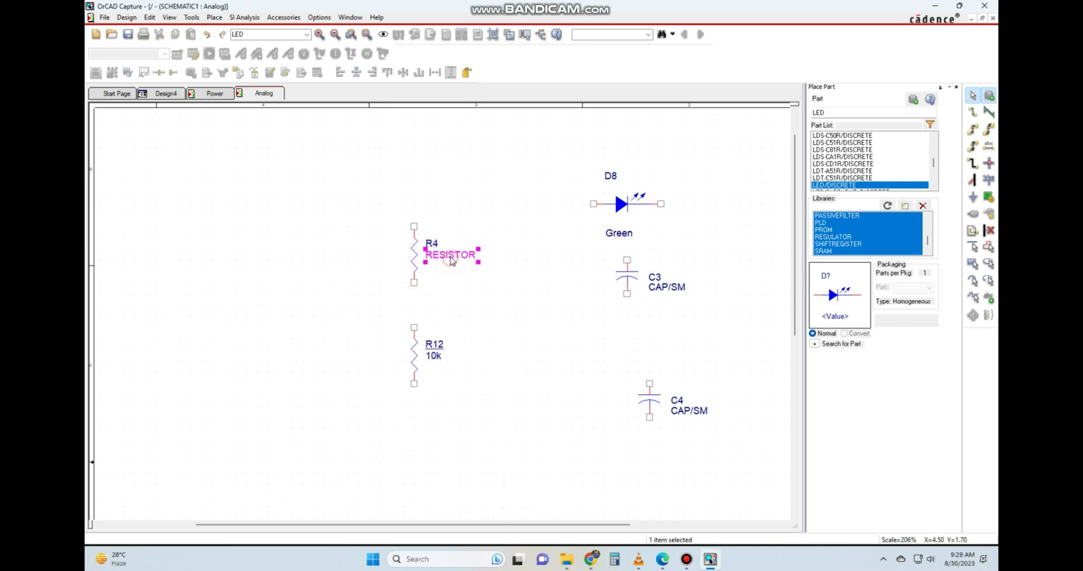
pyautogui.doubleClick(451, 259)
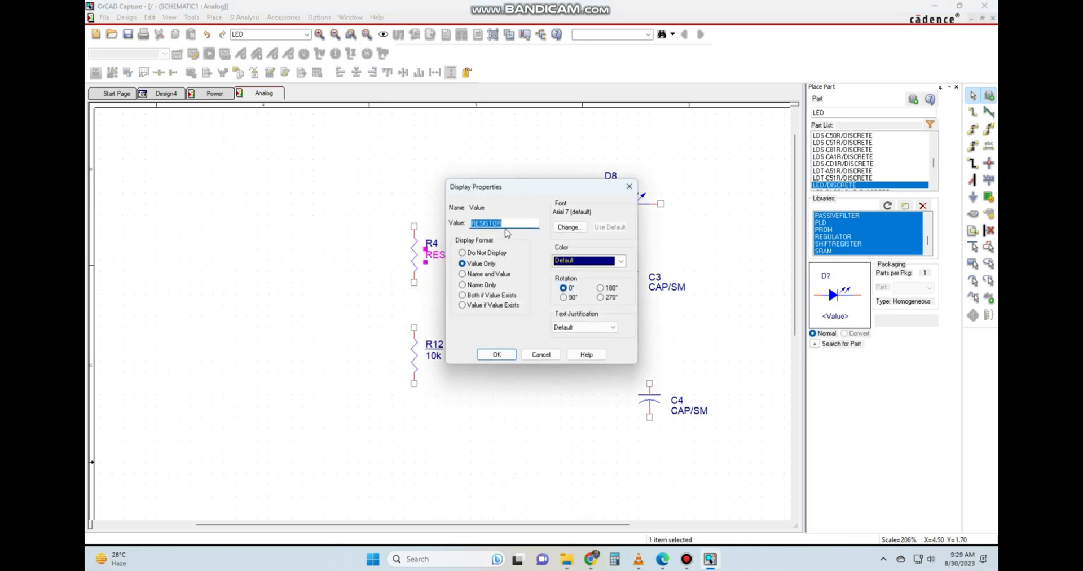
pyautogui.write('2k')
pyautogui.press('Return')
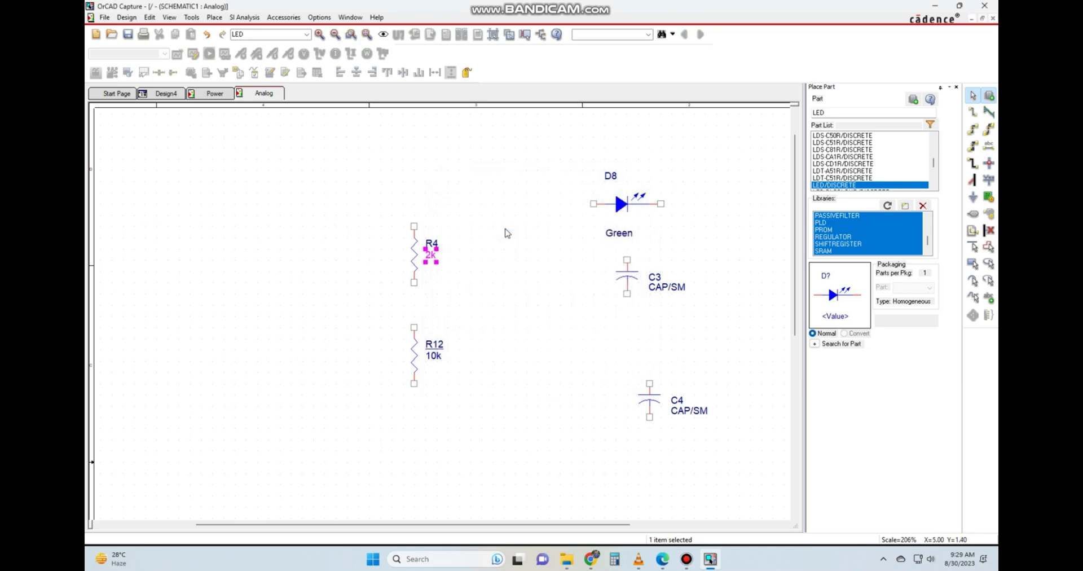
pyautogui.click(518, 263)
# Find ICC03 in the DISCRETE library and place one to the left of resistors R4 and R12.
pyautogui.click(851, 112)
pyautogui.write('IcC03')
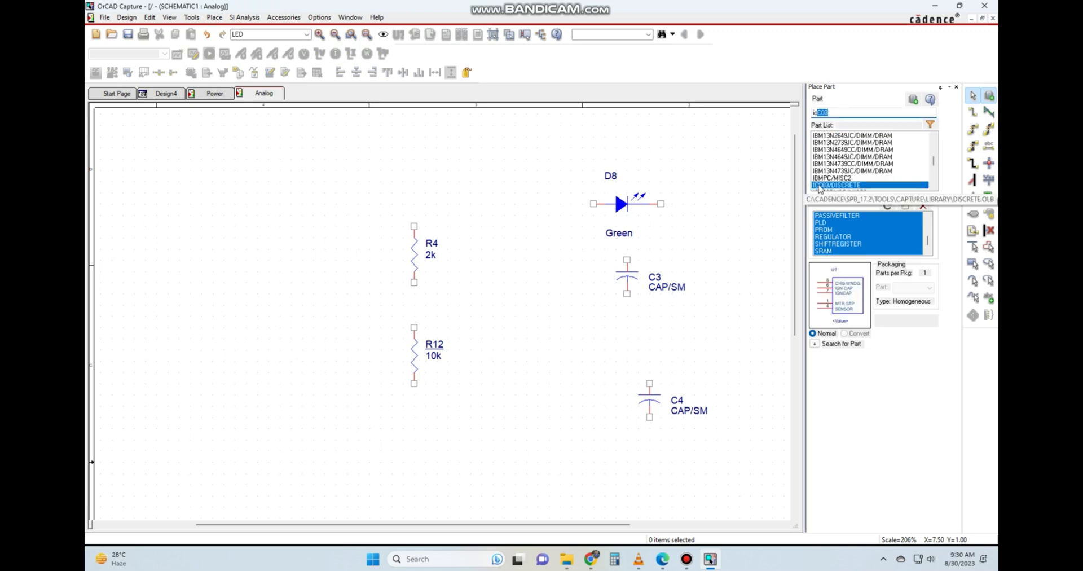
pyautogui.click(838, 186)
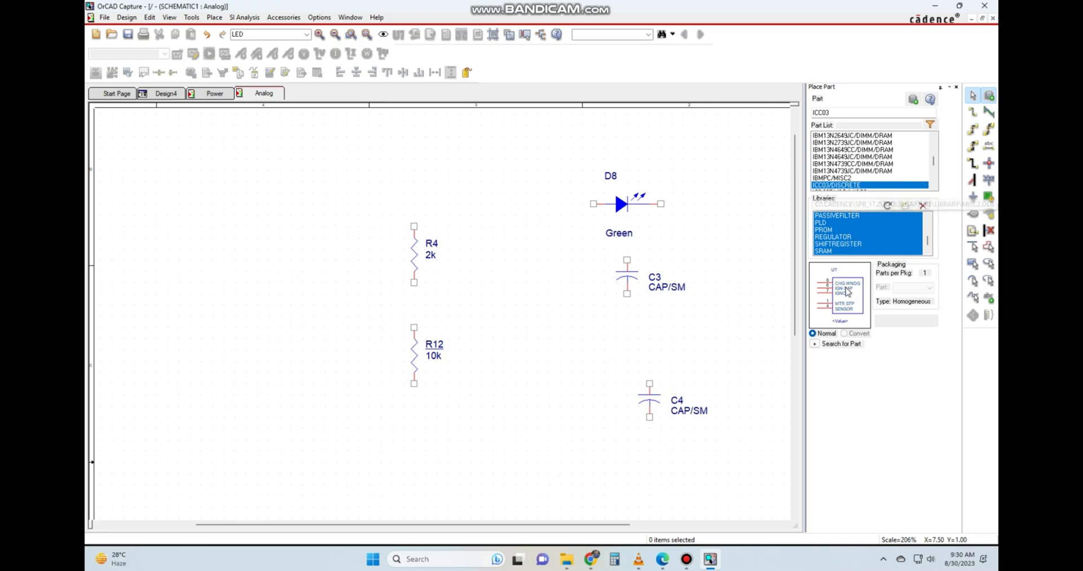
pyautogui.doubleClick(842, 185)
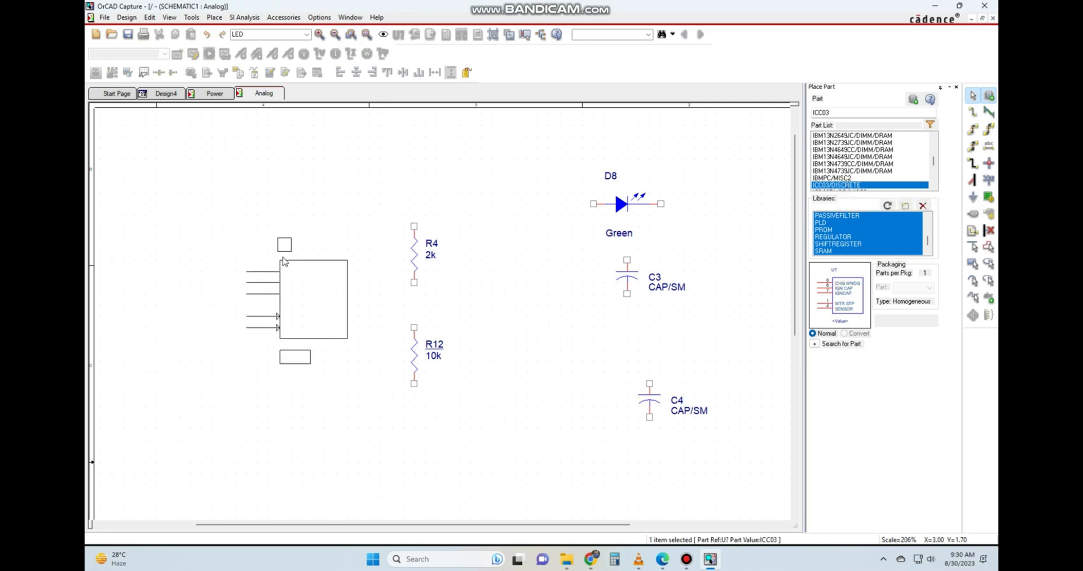
pyautogui.click(283, 260)
pyautogui.click(322, 402)
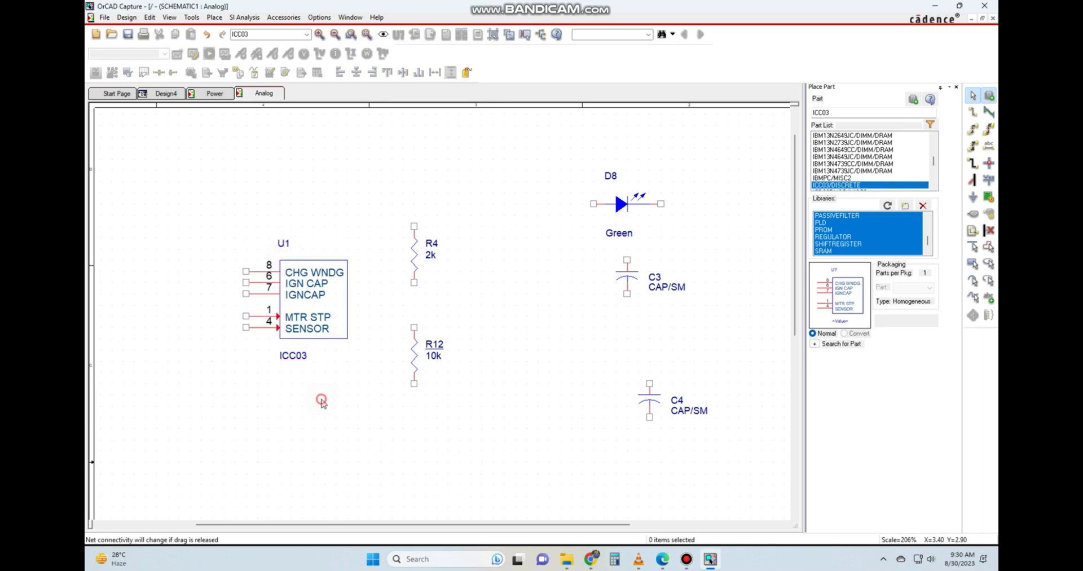
pyautogui.click(526, 424)
# Wire pin 8 (CHG WNDG) of U1 up and over to the upper pin of R4.
pyautogui.press('w')
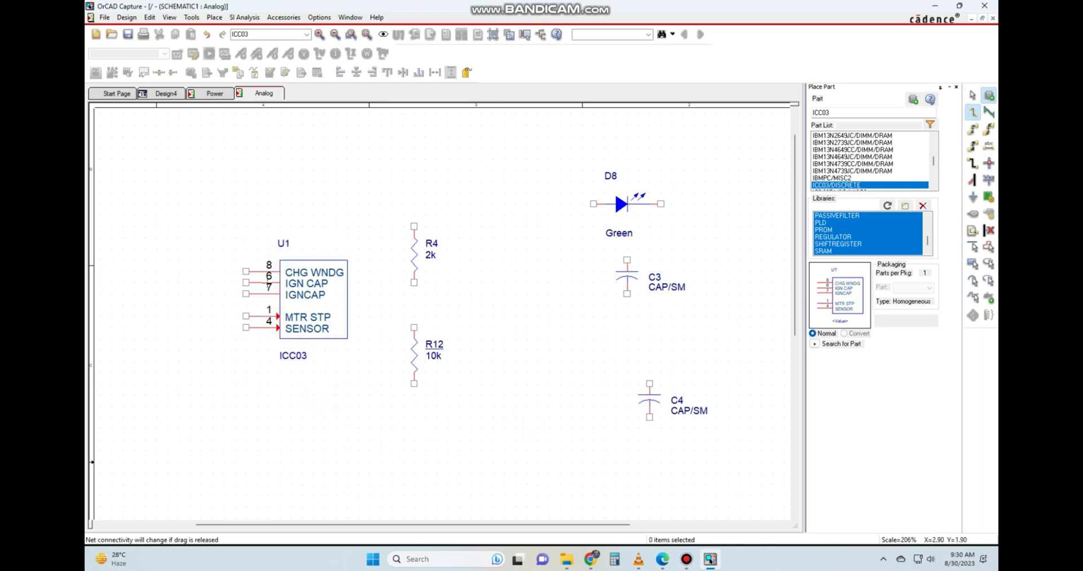
pyautogui.click(246, 271)
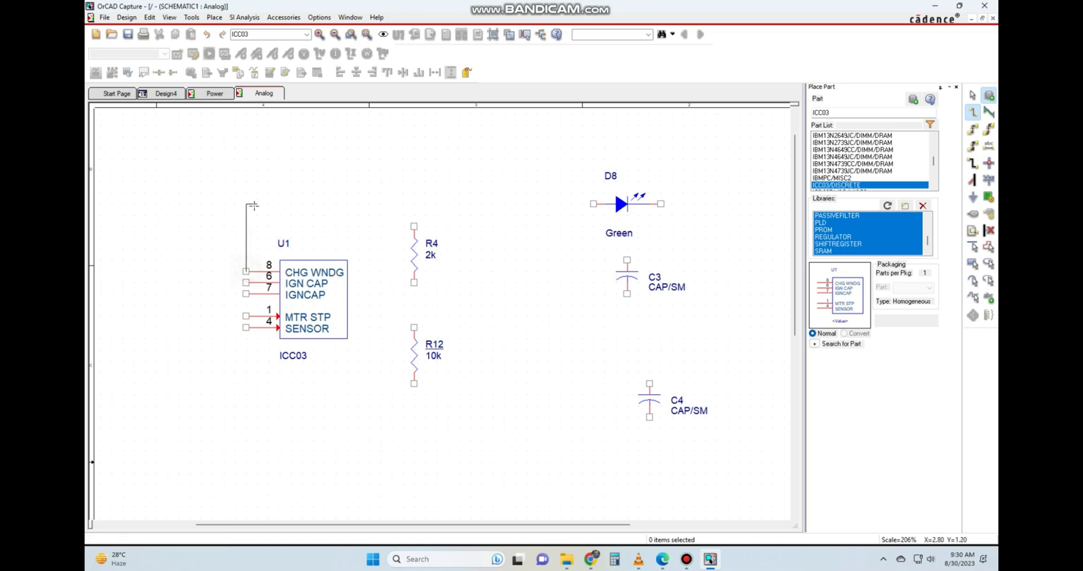
pyautogui.click(252, 204)
pyautogui.click(414, 225)
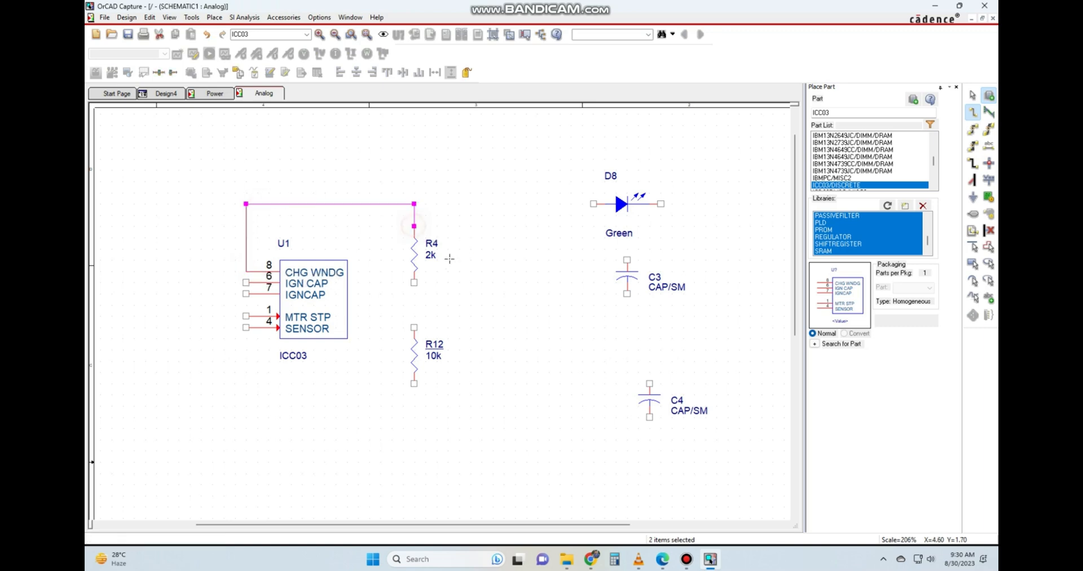
# Wire the lower pin of R4 to the upper pin of R12, and draw an open-ended wire down from R12's lower pin.
pyautogui.click(414, 282)
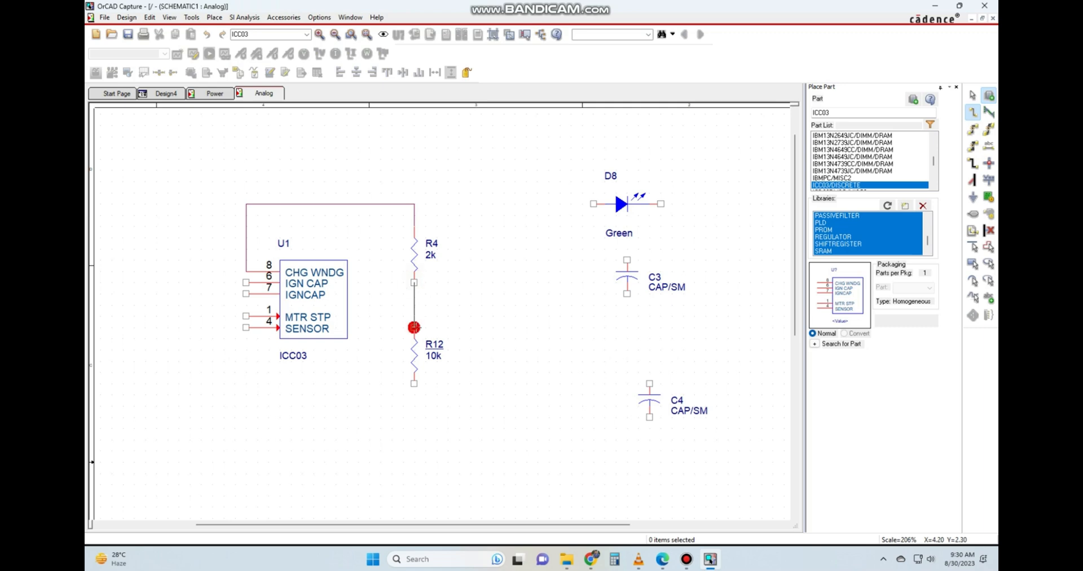
pyautogui.click(415, 328)
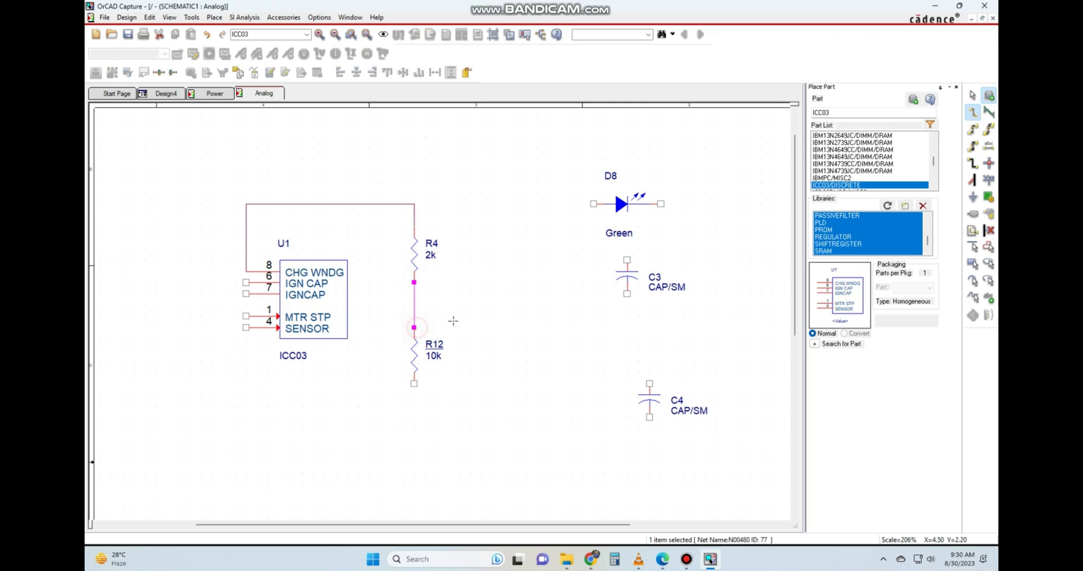
pyautogui.click(414, 383)
pyautogui.doubleClick(414, 450)
pyautogui.press('Escape')
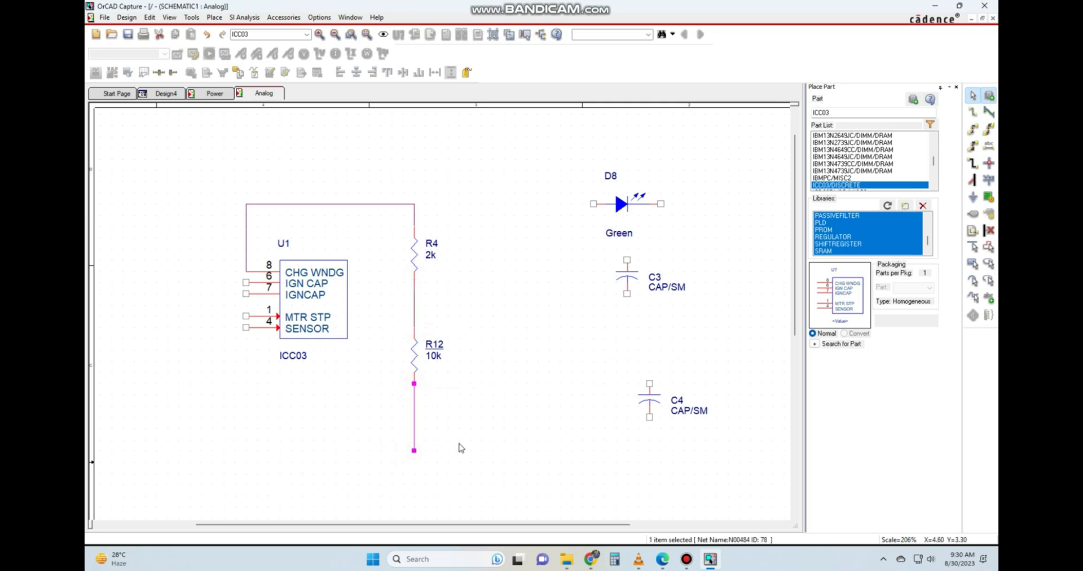
# Move capacitor C3 to the right of the wire below R12.
pyautogui.click(627, 261)
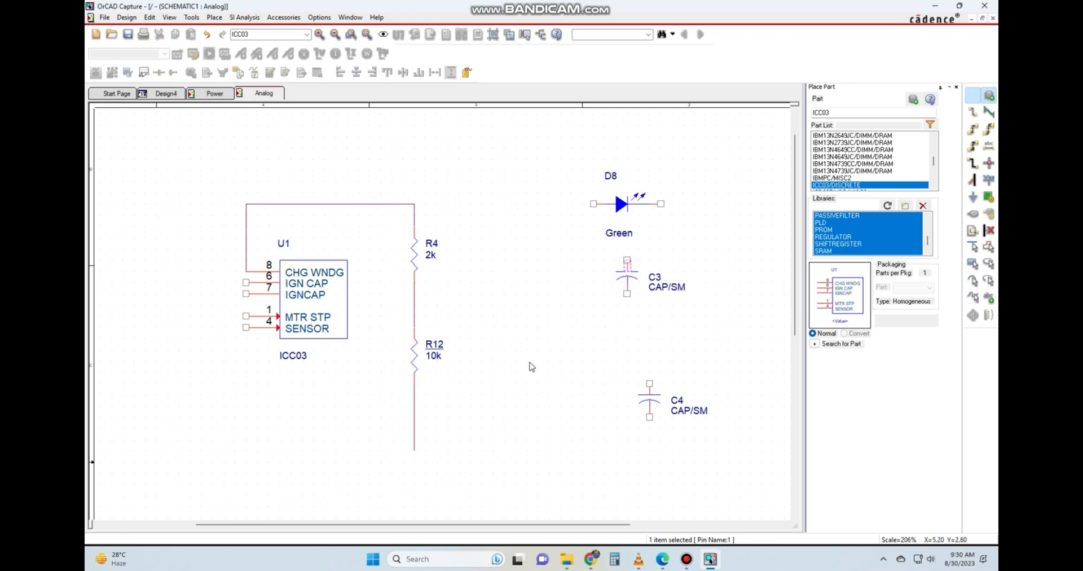
pyautogui.moveTo(621, 281); pyautogui.dragTo(507, 419)
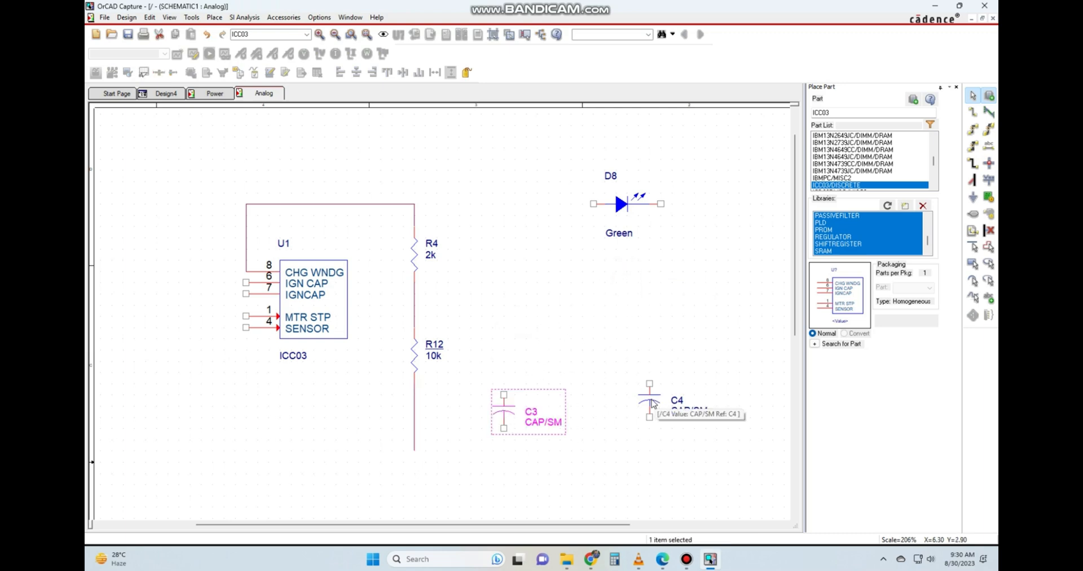
# Rotate diode D8 a quarter turn so that it stands vertically.
pyautogui.click(561, 334)
pyautogui.click(620, 206)
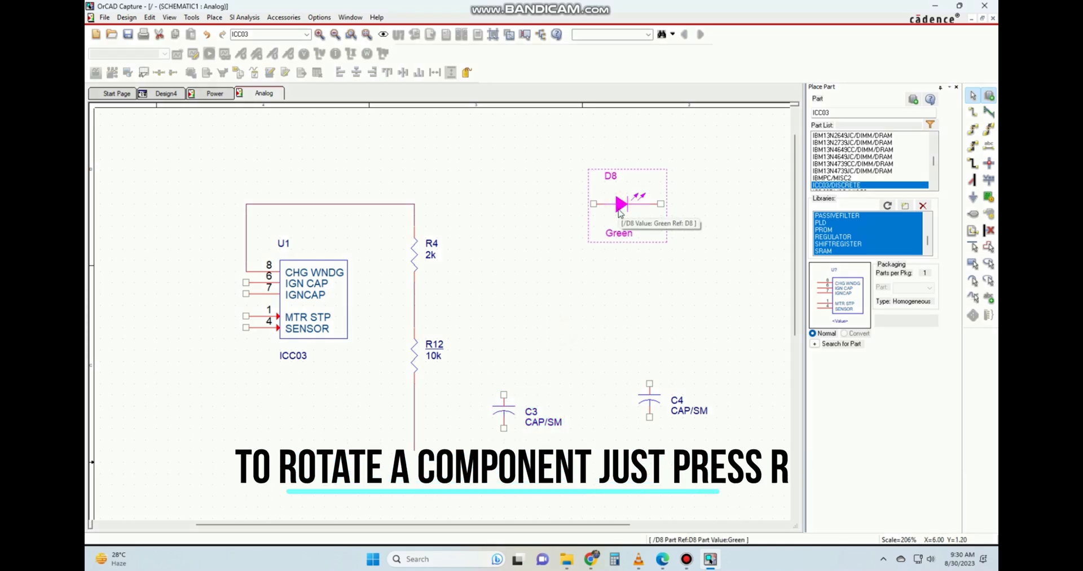
pyautogui.press('r')
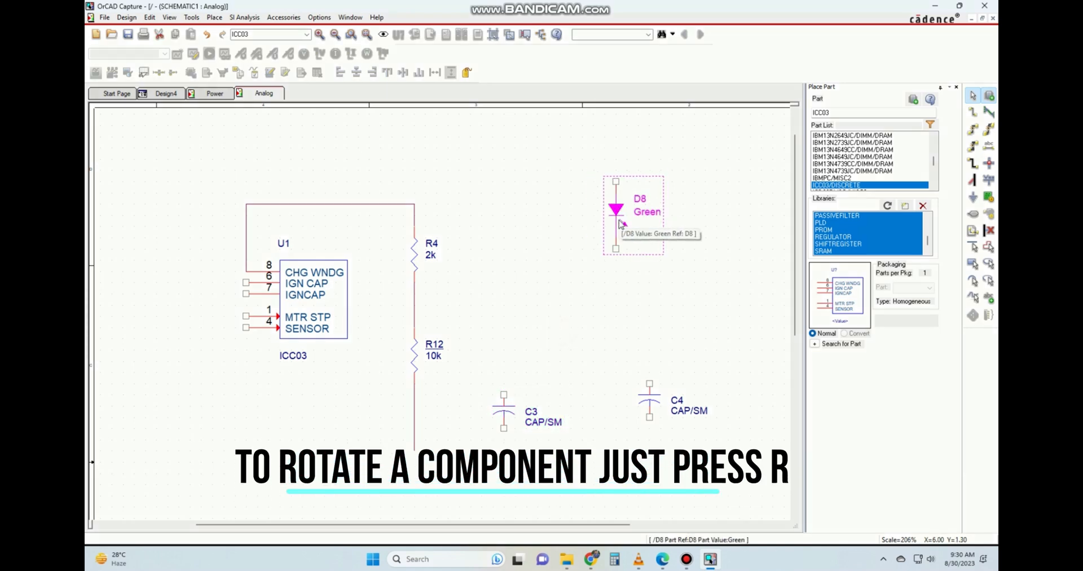
pyautogui.click(551, 268)
# Move capacitor C3 closer to the wire below R12, and move diode D8 between C3 and C4.
pyautogui.click(514, 430)
pyautogui.press('r')
pyautogui.press('r')
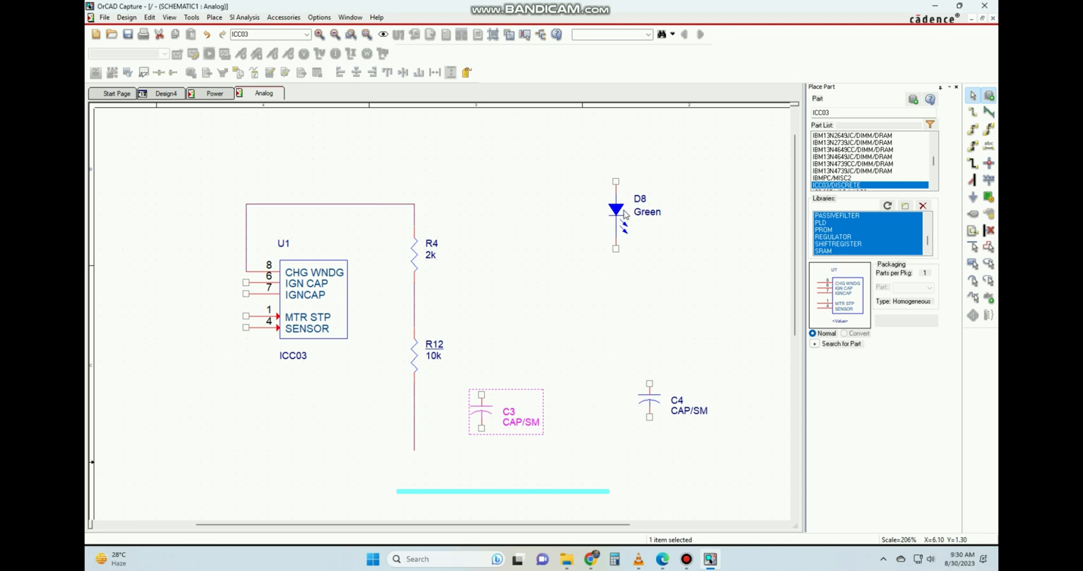
pyautogui.moveTo(621, 220); pyautogui.dragTo(566, 423)
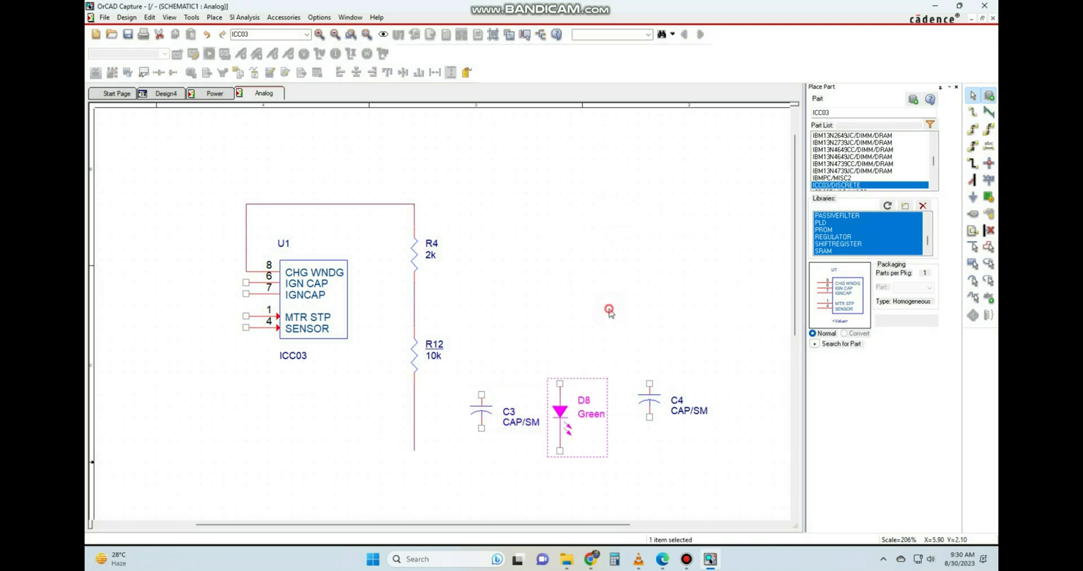
pyautogui.click(610, 312)
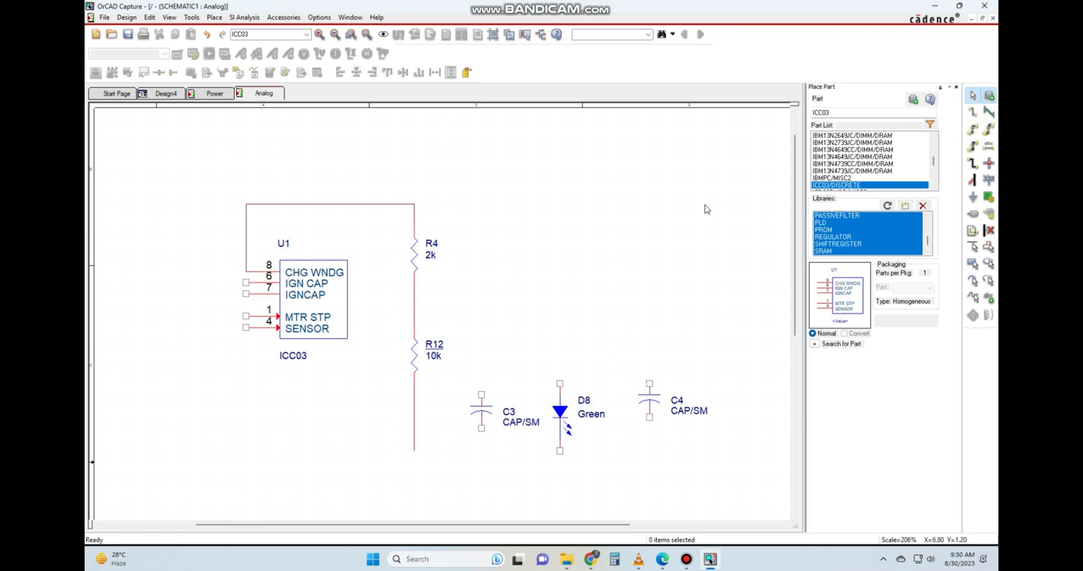
# Wire the node between R4 and R12 across to the upper pins of C3 and D8.
pyautogui.click(973, 112)
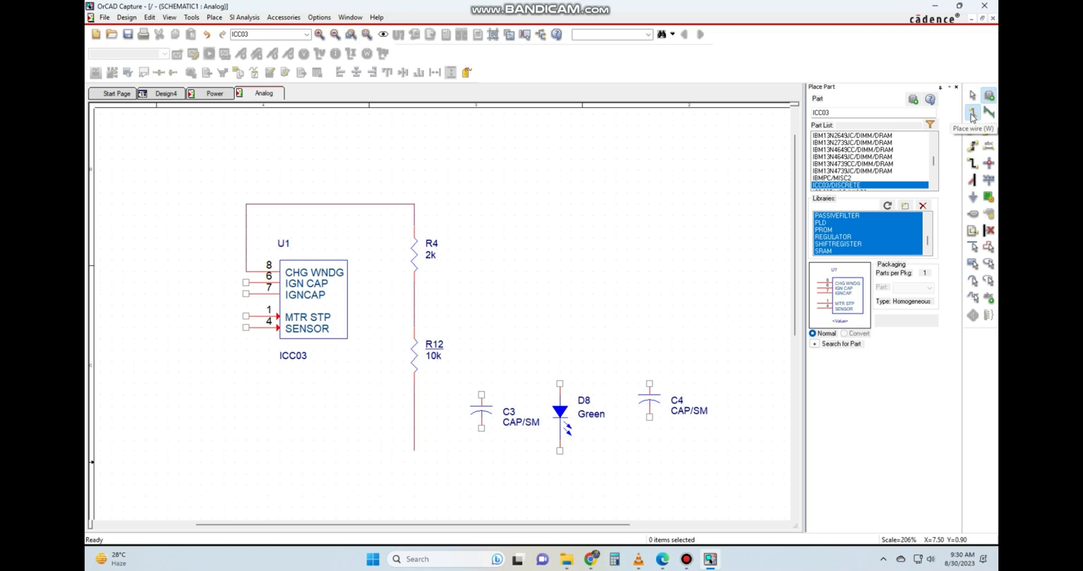
pyautogui.click(415, 305)
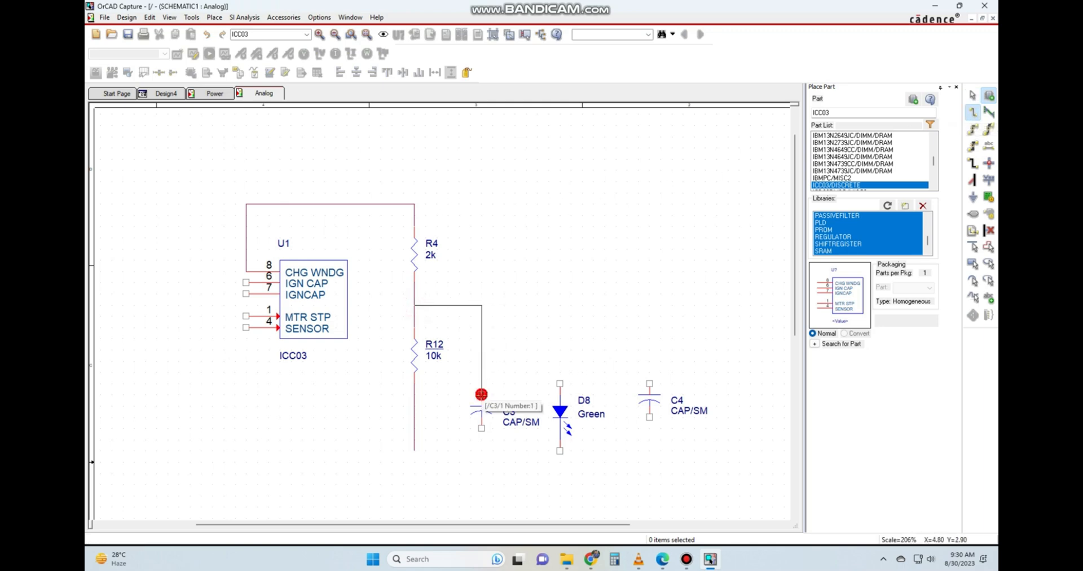
pyautogui.click(481, 394)
pyautogui.click(482, 305)
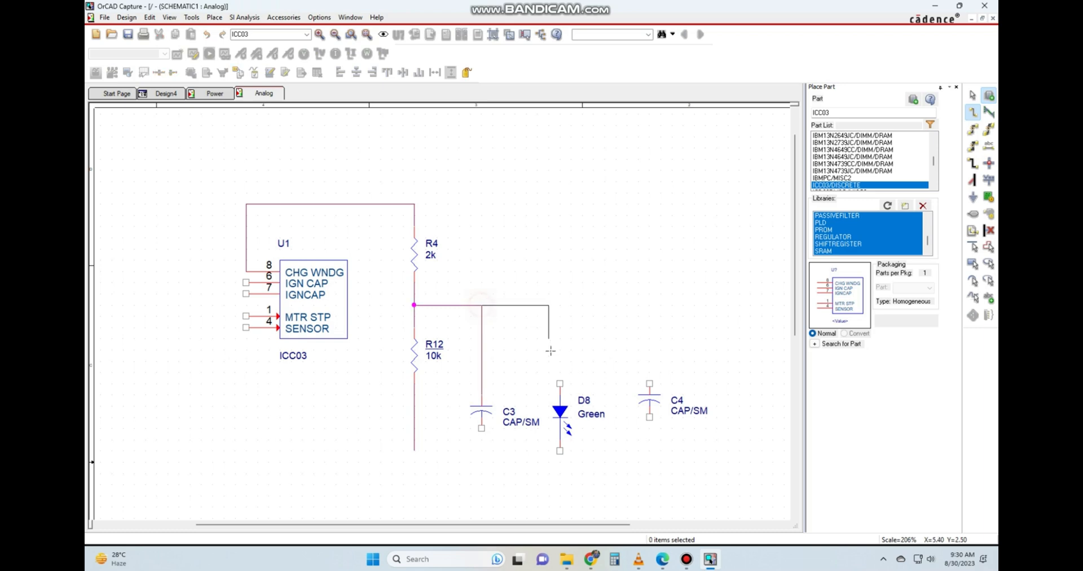
pyautogui.click(559, 384)
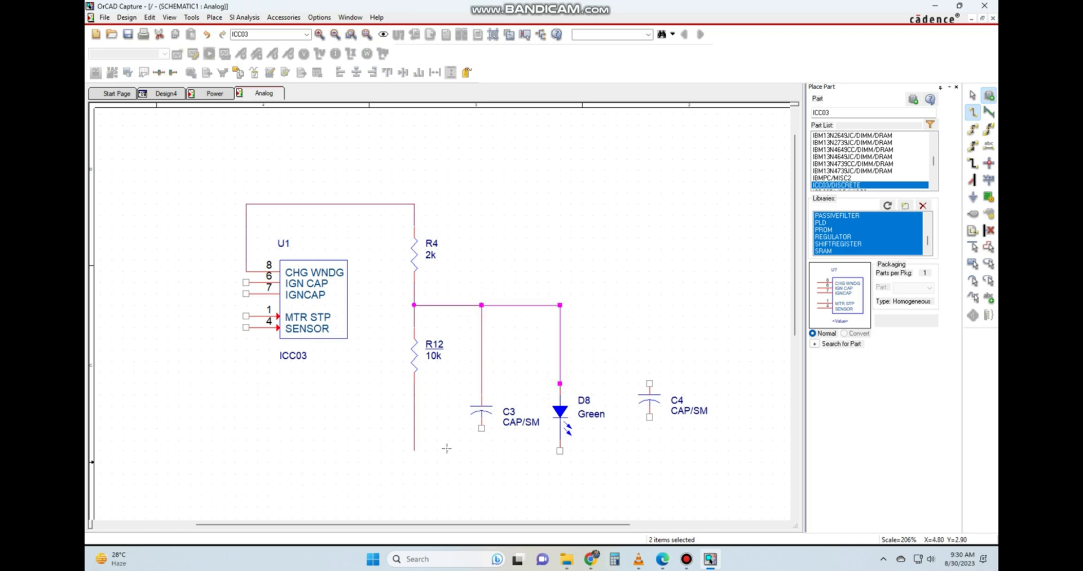
pyautogui.press('Escape')
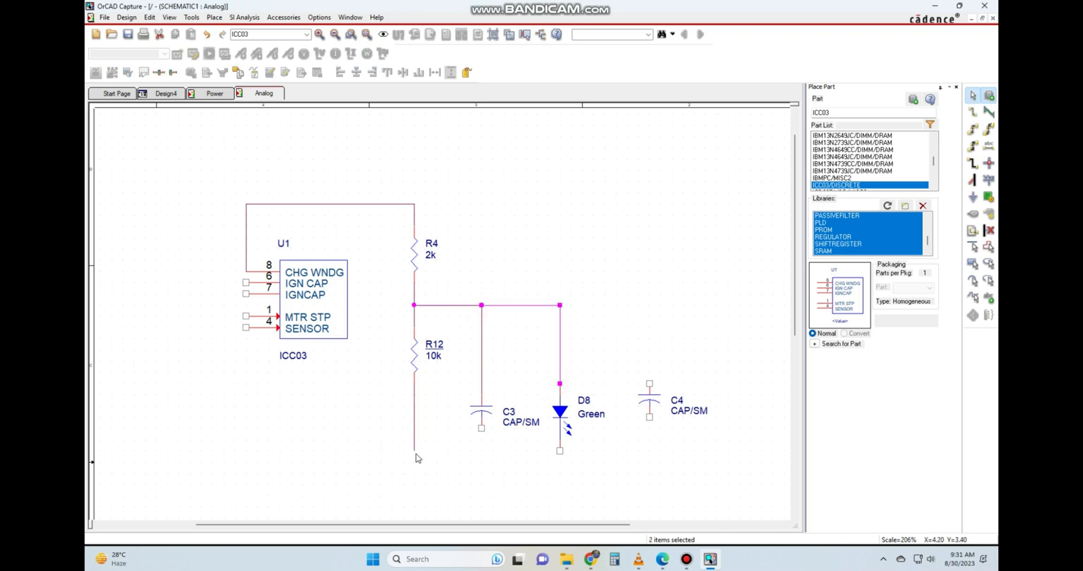
# Join the wire below R12 to the lower pins of C3 and D8, and draw a short open-ended wire down from the junction below C3.
pyautogui.press('w')
pyautogui.click(414, 450)
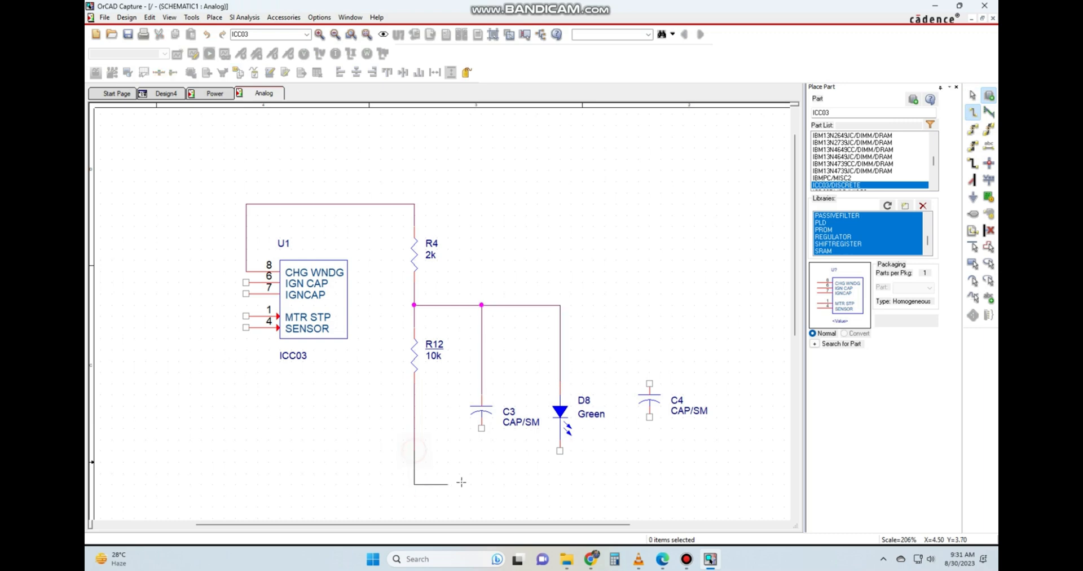
pyautogui.click(481, 484)
pyautogui.click(482, 427)
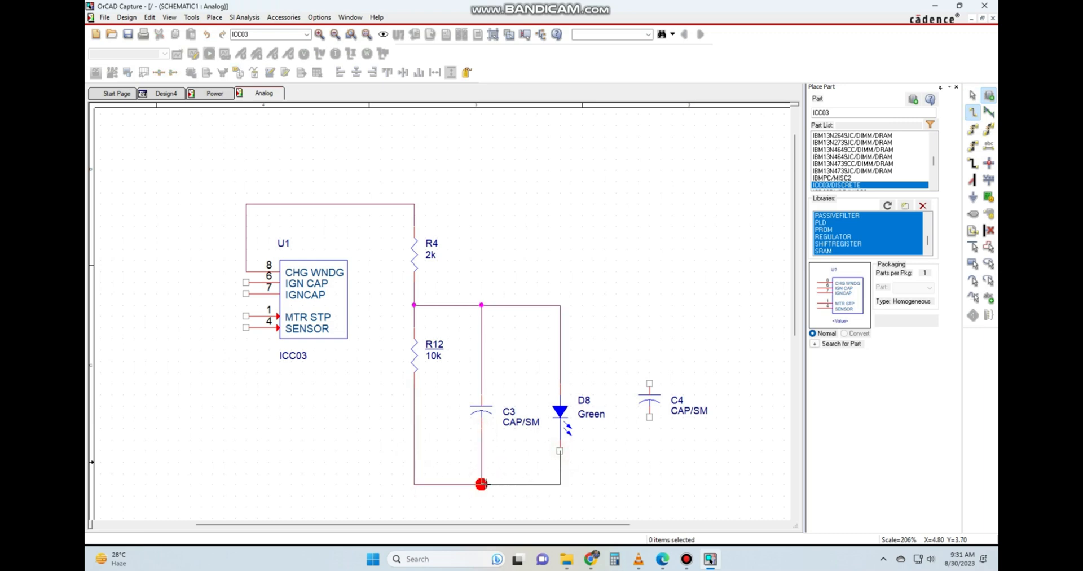
pyautogui.click(482, 484)
pyautogui.scroll(-6, 525, 357)
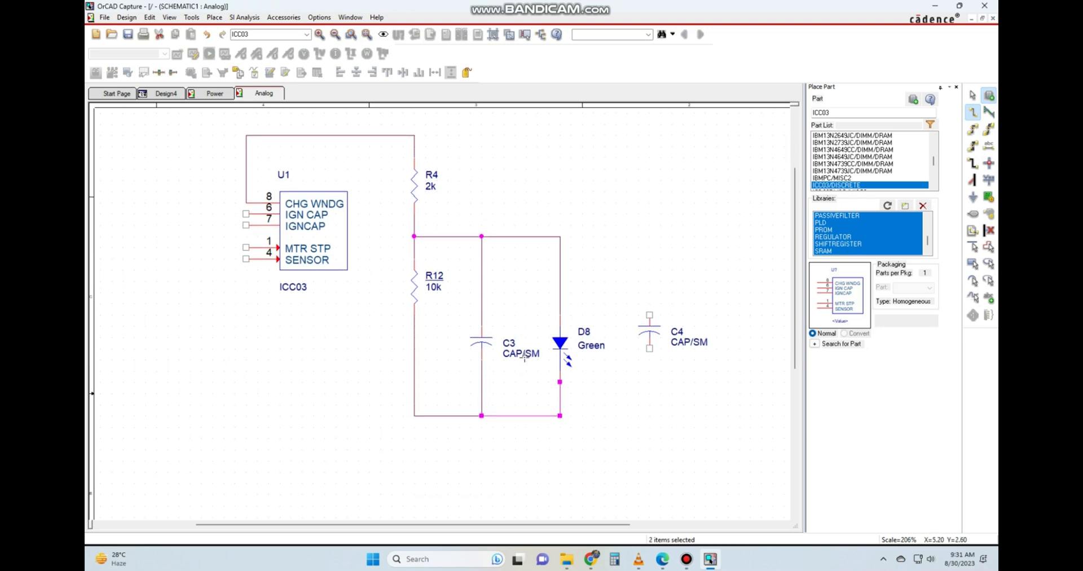
pyautogui.press('Escape')
pyautogui.press('w')
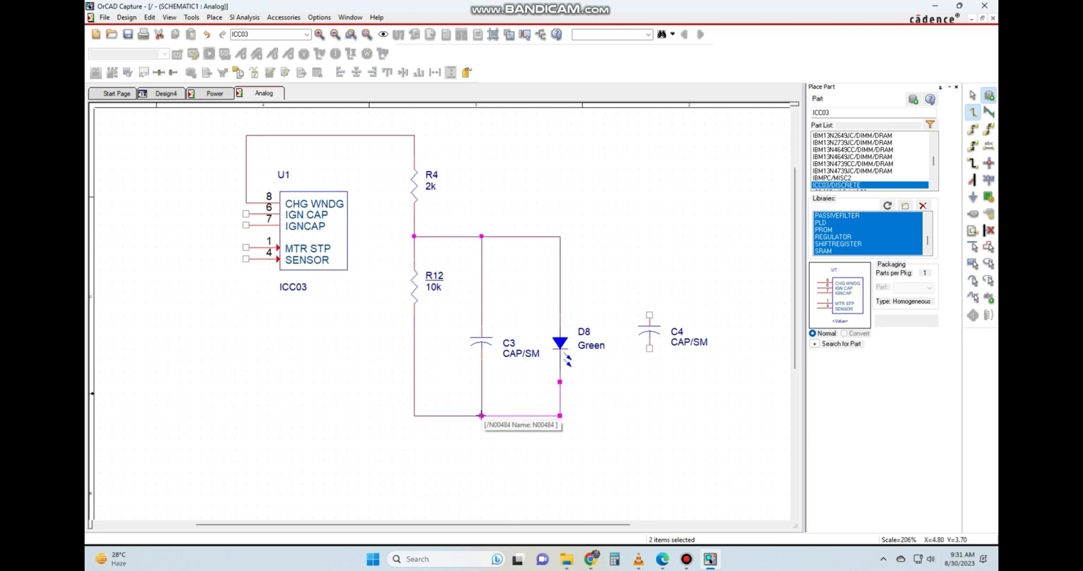
pyautogui.click(481, 417)
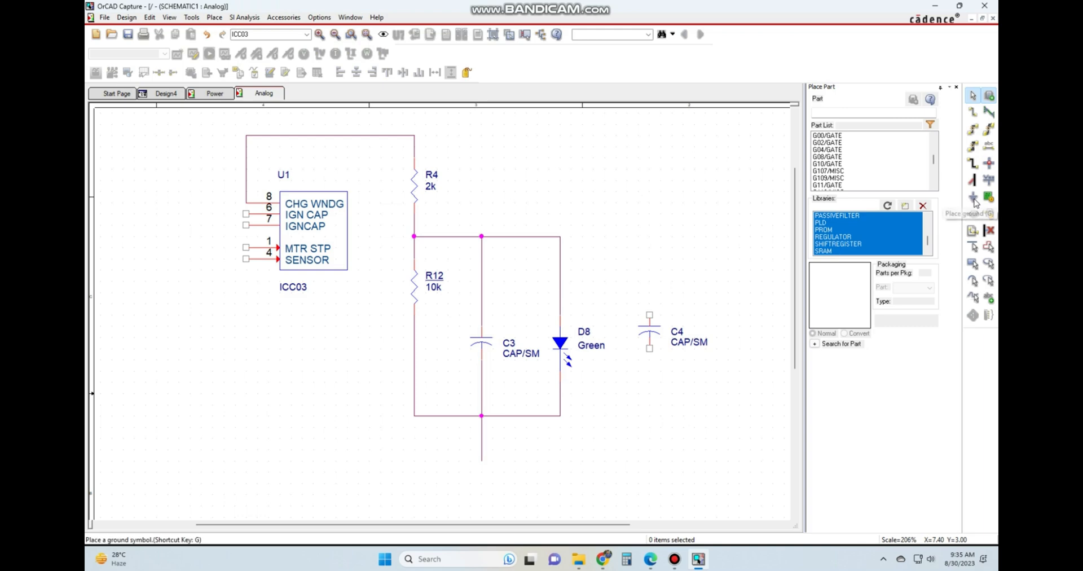
# Browse the available ground symbols and their previews, from the $D_HI and 0 symbols through the GND and VCC variants.
pyautogui.click(974, 197)
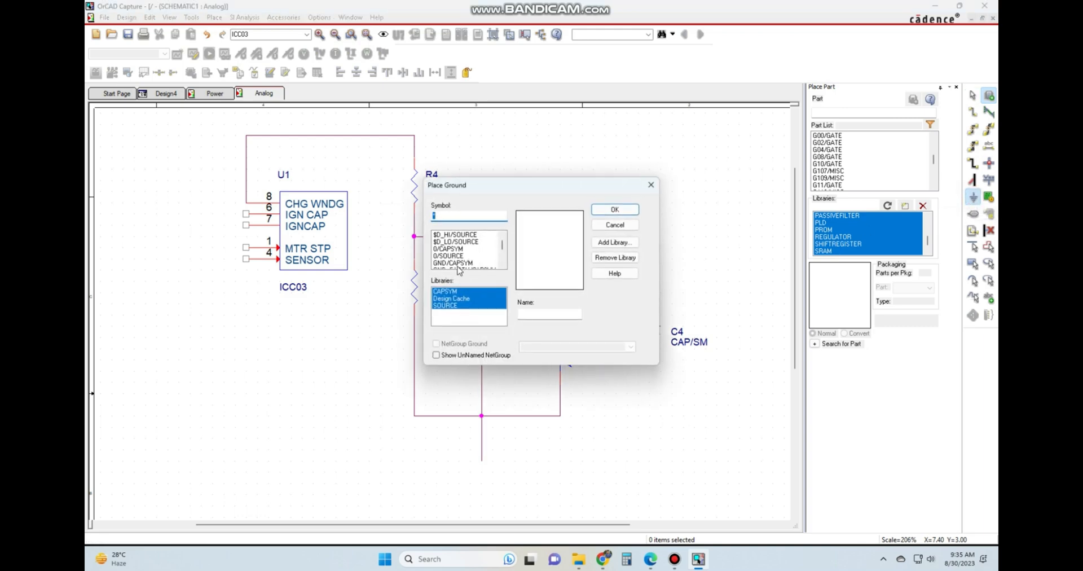
pyautogui.click(457, 235)
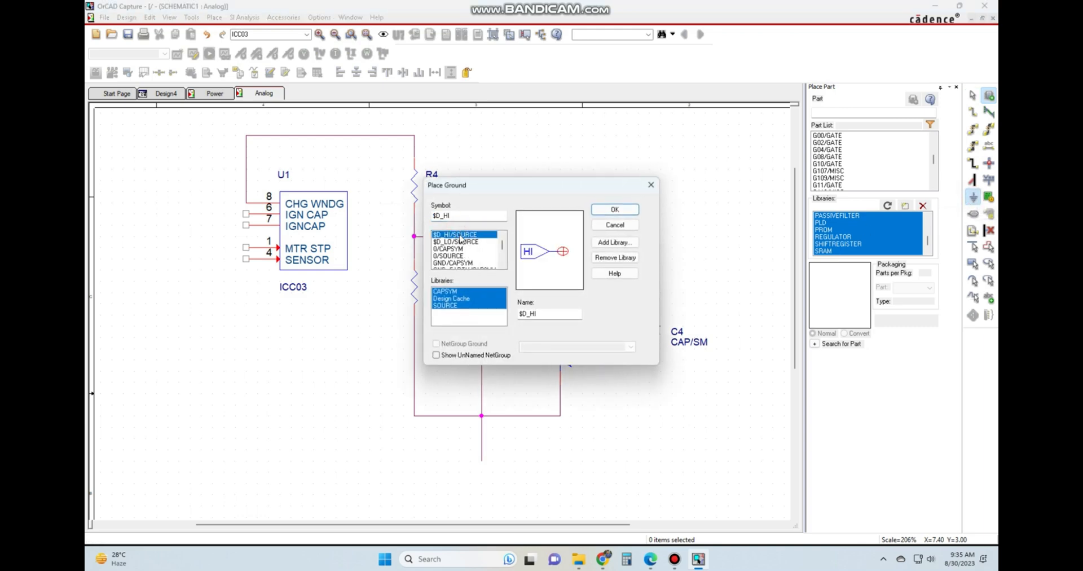
pyautogui.press('Down')
pyautogui.press('Down')
pyautogui.press('Down')
pyautogui.press('Down')
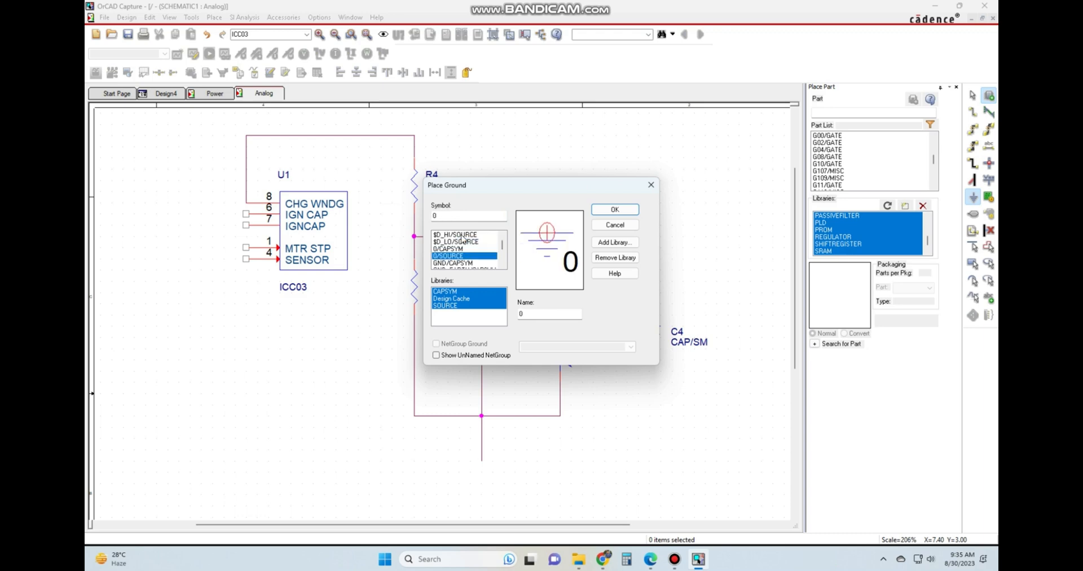
pyautogui.press('Down')
pyautogui.press('Down')
pyautogui.press('Down')
pyautogui.press('Down')
pyautogui.press('Down')
pyautogui.press('Down')
pyautogui.press('Down')
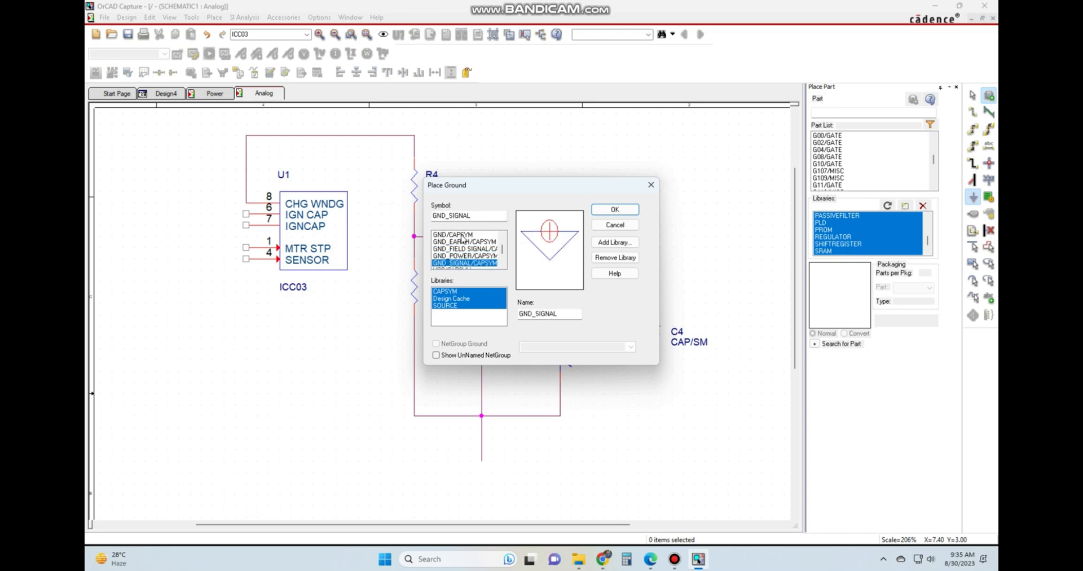
pyautogui.press('Down')
pyautogui.press('Down')
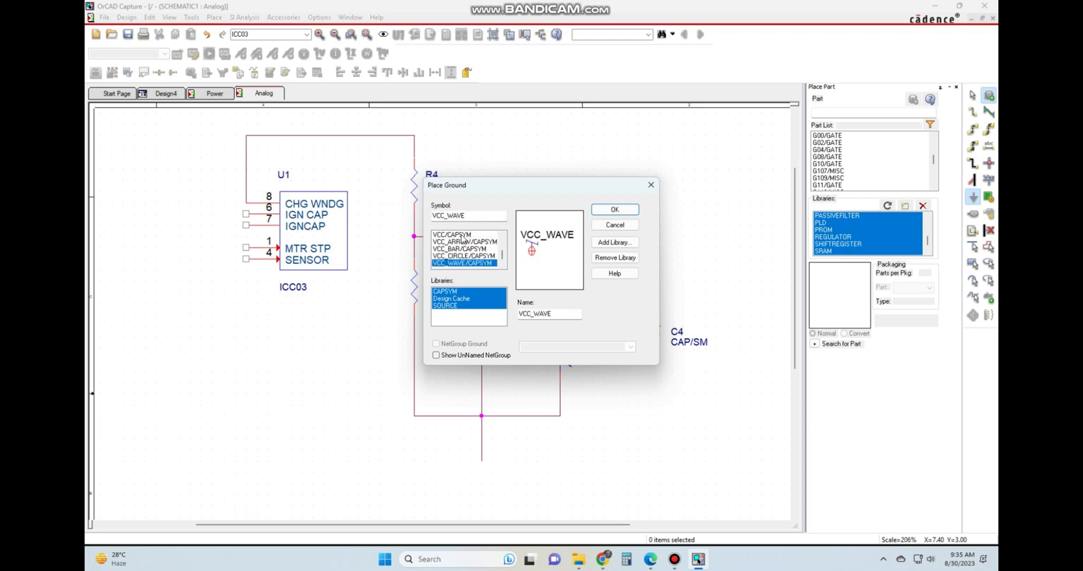
pyautogui.press('Up')
pyautogui.press('Up')
pyautogui.press('Up')
pyautogui.press('Up')
pyautogui.press('Up')
pyautogui.press('Up')
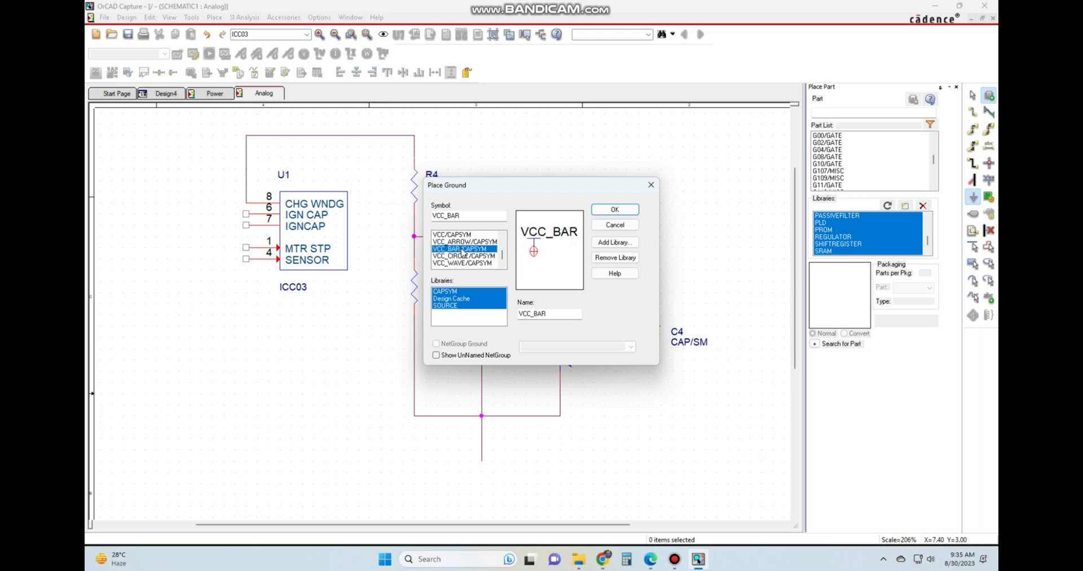
pyautogui.press('Up')
pyautogui.press('Up')
pyautogui.press('Up')
pyautogui.press('Up')
pyautogui.press('Up')
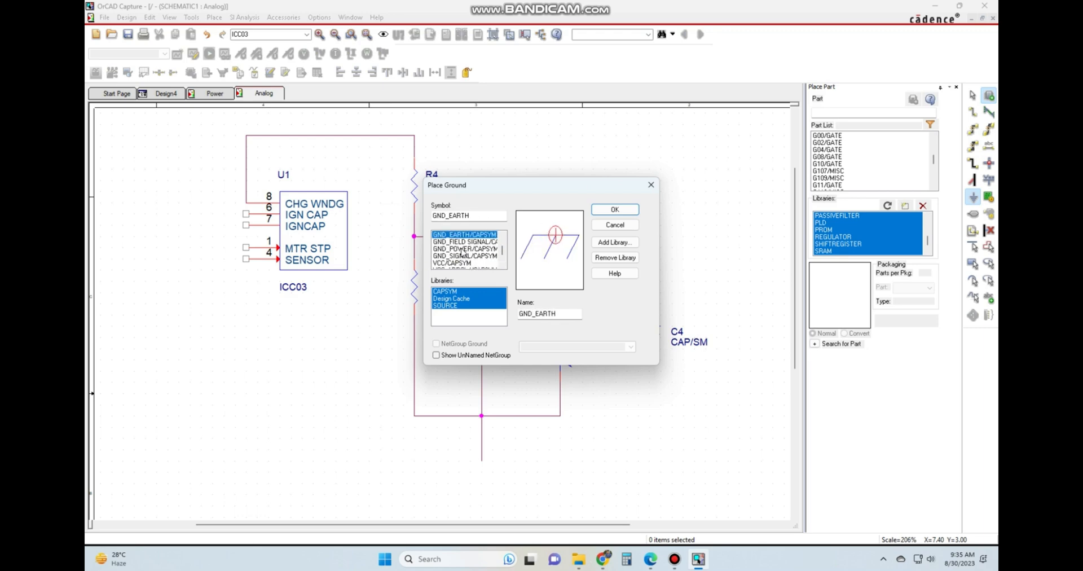
pyautogui.press('Up')
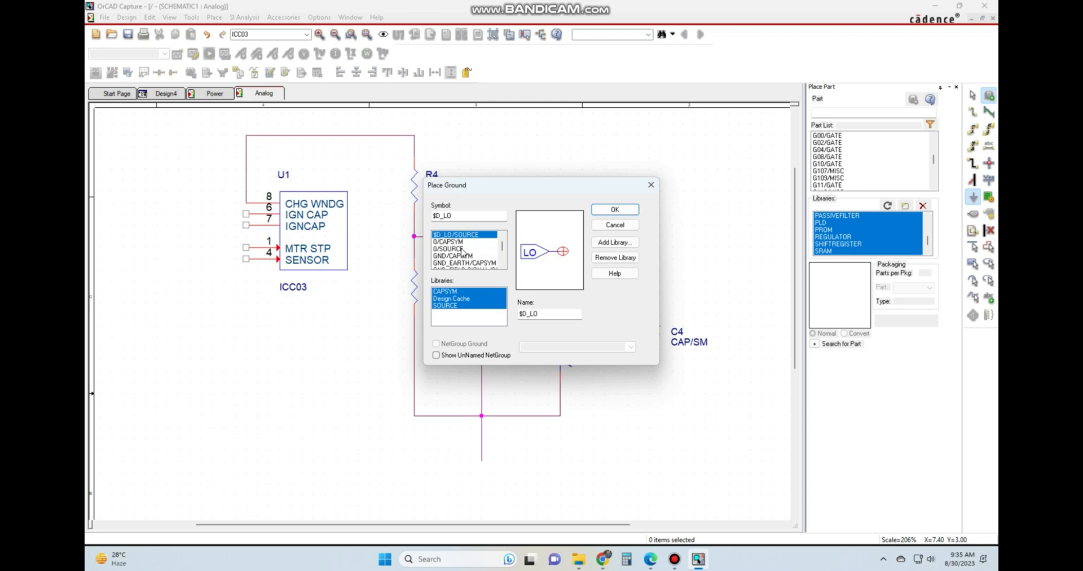
pyautogui.press('Down')
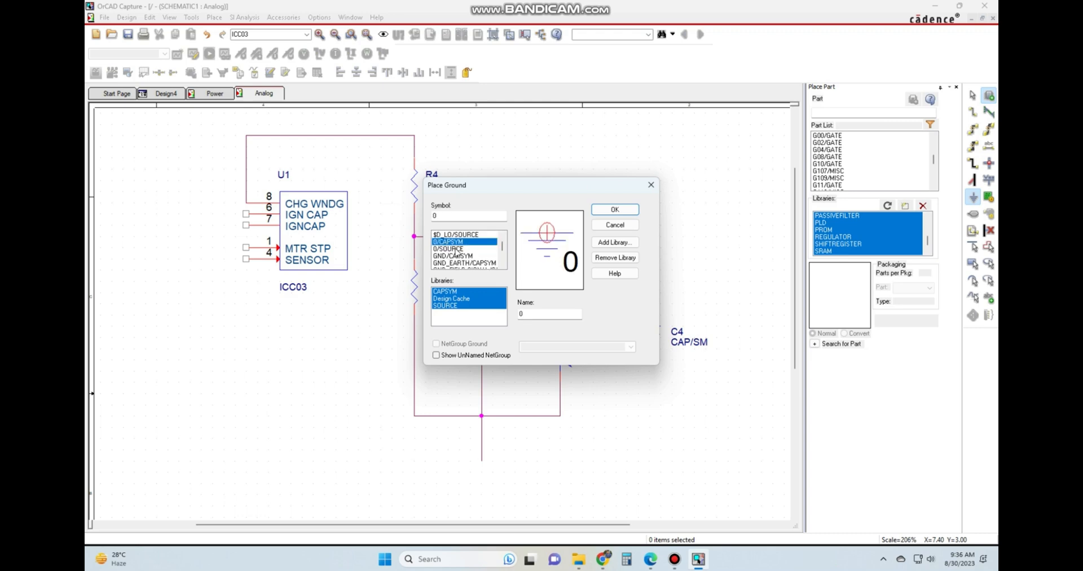
# Place a GND/CAPSYM ground symbol at the open end of the wire below C3.
pyautogui.click(456, 256)
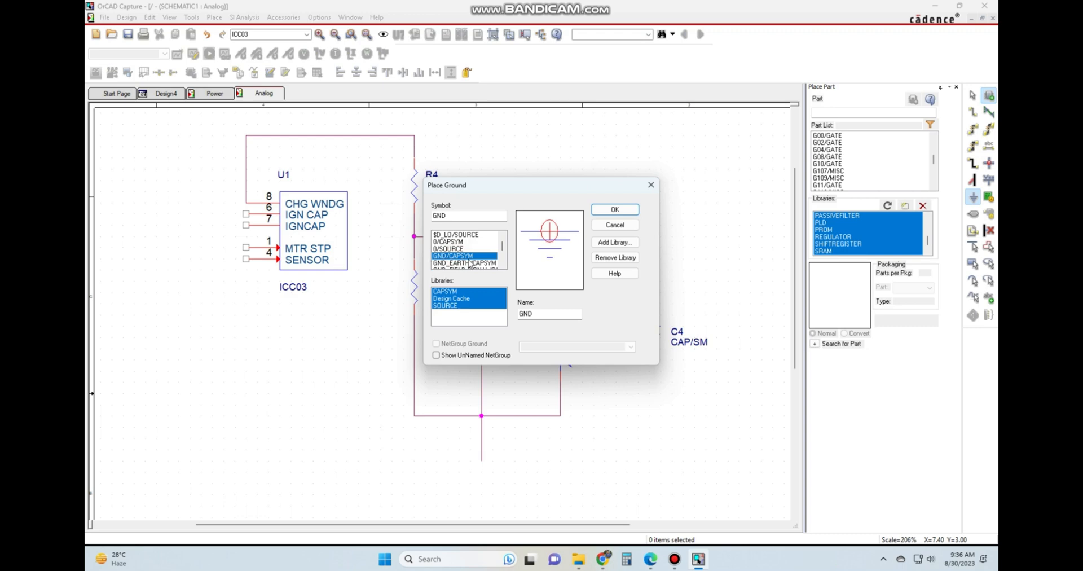
pyautogui.click(597, 214)
pyautogui.scroll(-1, 570, 211)
pyautogui.scroll(-3, 570, 211)
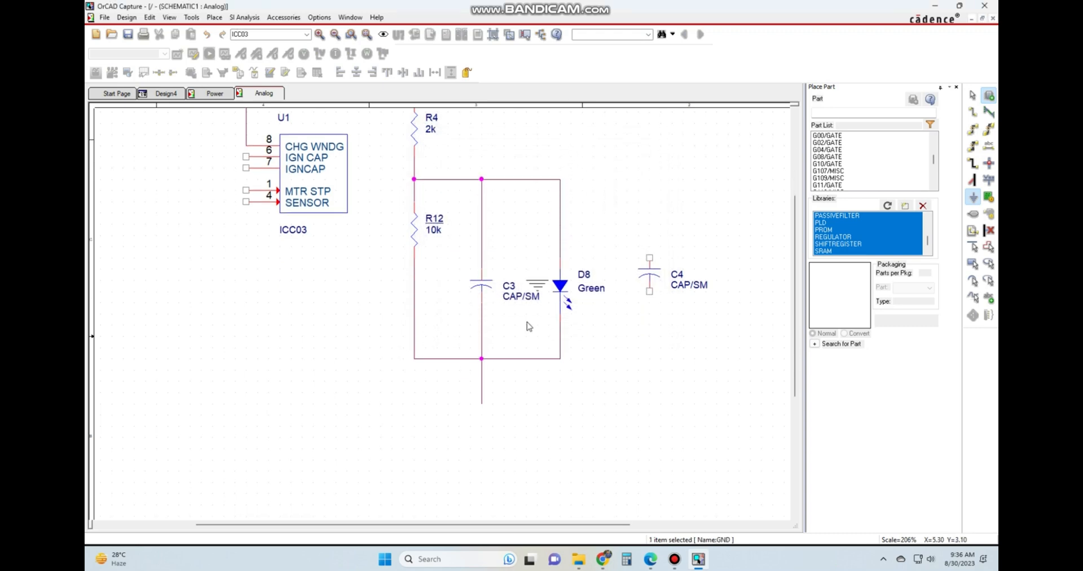
pyautogui.click(481, 419)
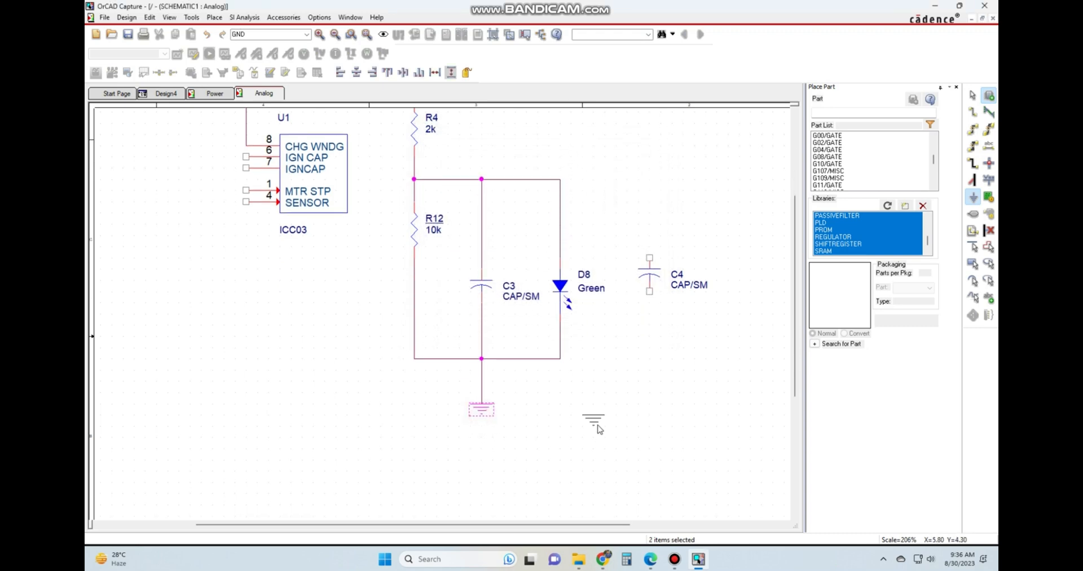
pyautogui.press('Escape')
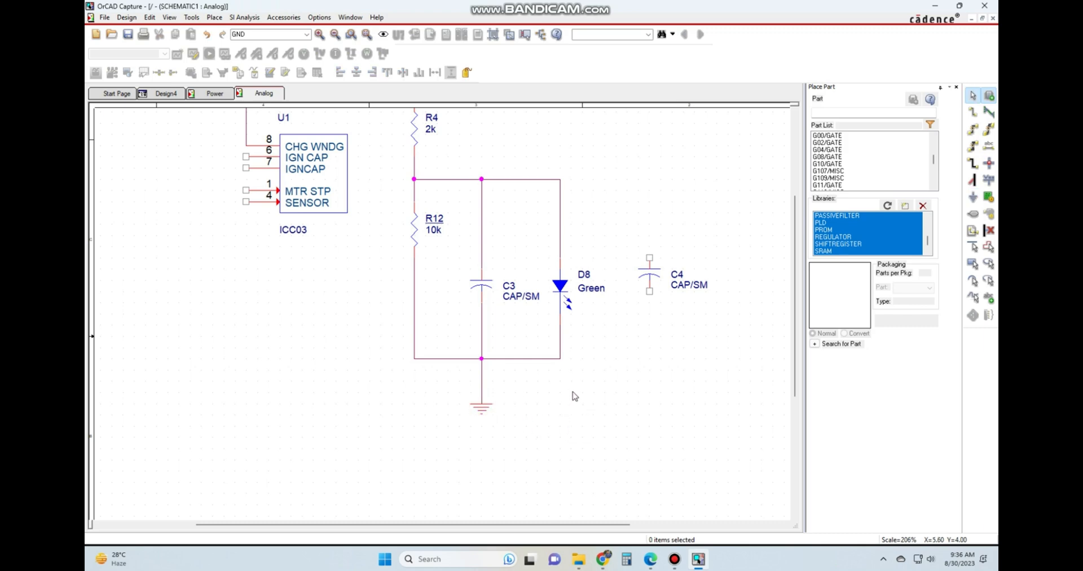
# Wire C4 in parallel with D8, joining its upper pin to the upper node and its lower pin to the ground line.
pyautogui.scroll(2, 574, 396)
pyautogui.press('w')
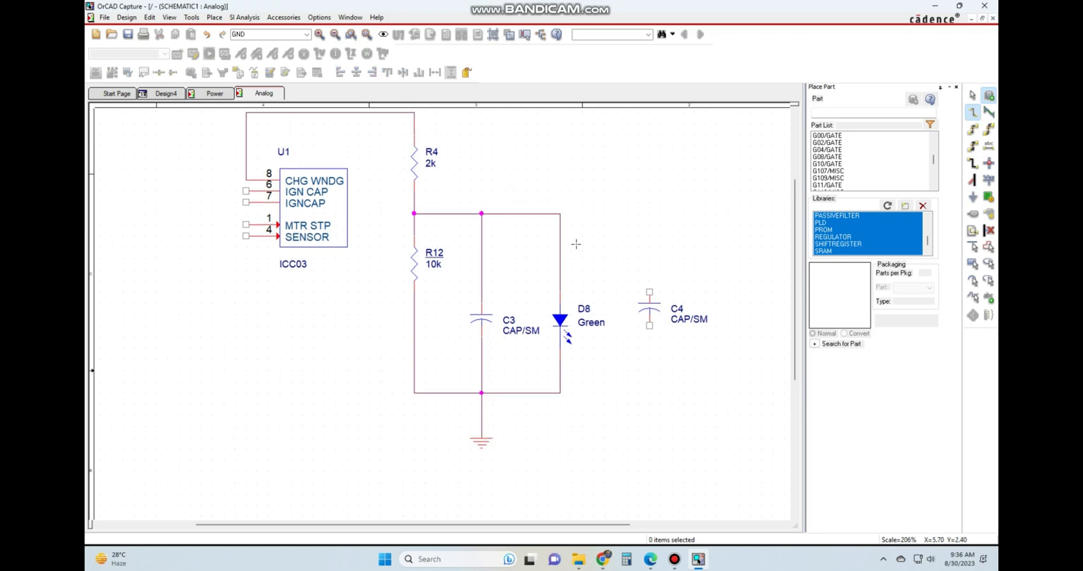
pyautogui.click(562, 215)
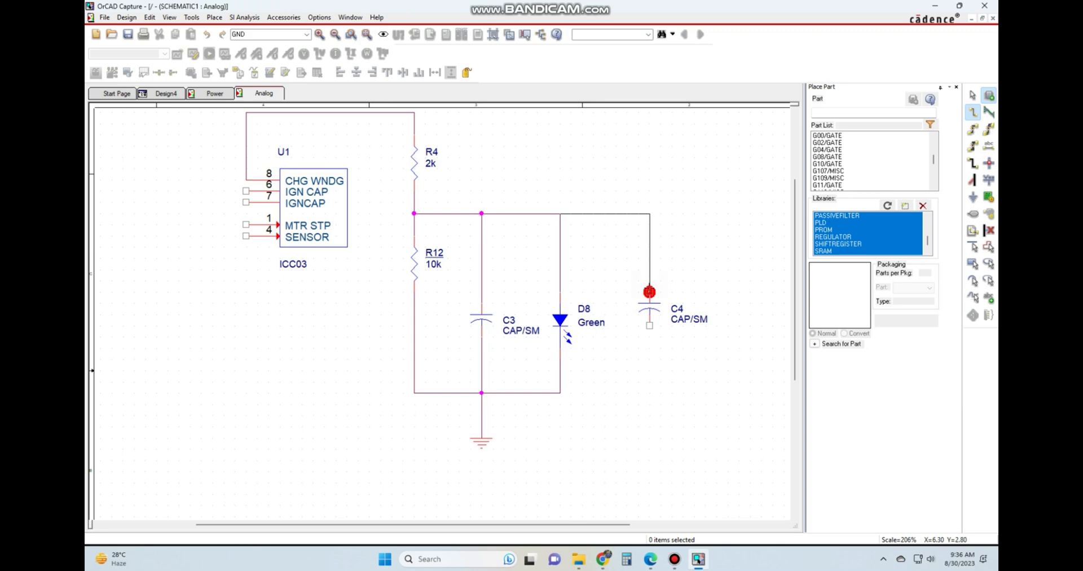
pyautogui.click(650, 292)
pyautogui.click(650, 326)
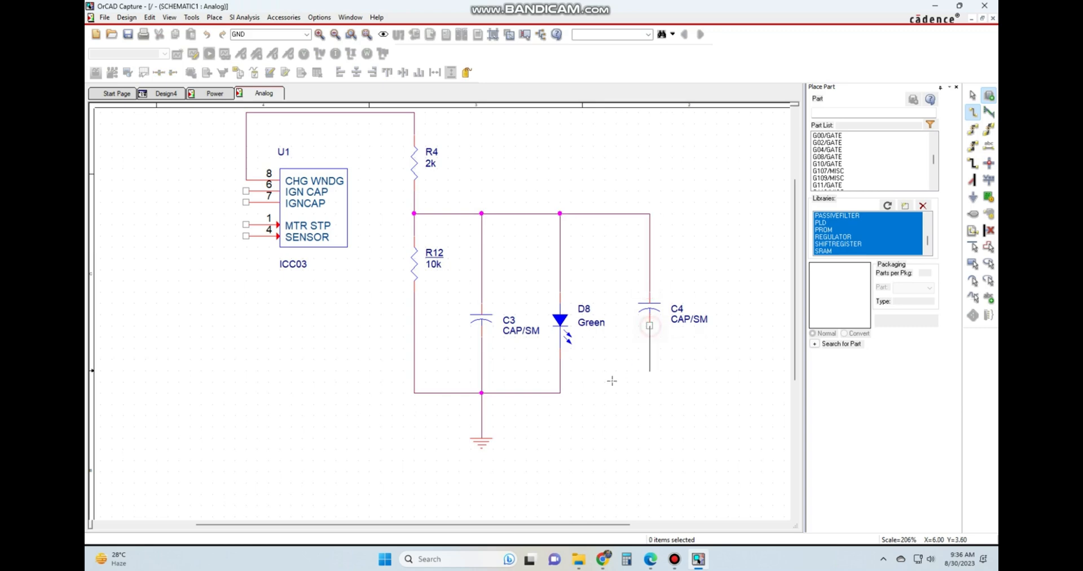
pyautogui.click(559, 394)
pyautogui.press('Escape')
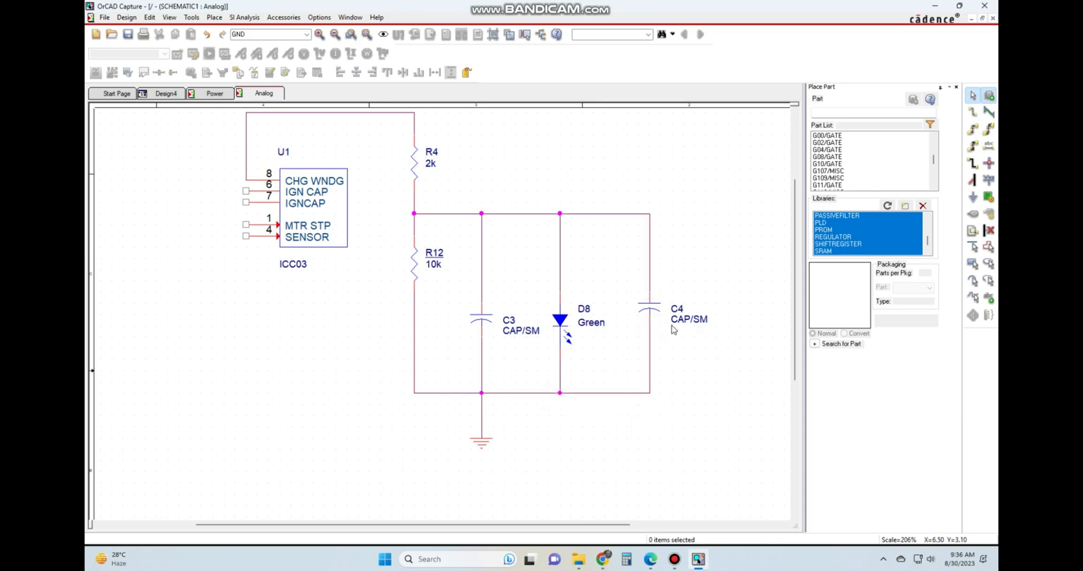
# Wire U1's pin 6 (IGN CAP) around the outside of the chip to the ground line at R12's lower end.
pyautogui.scroll(2, 565, 311)
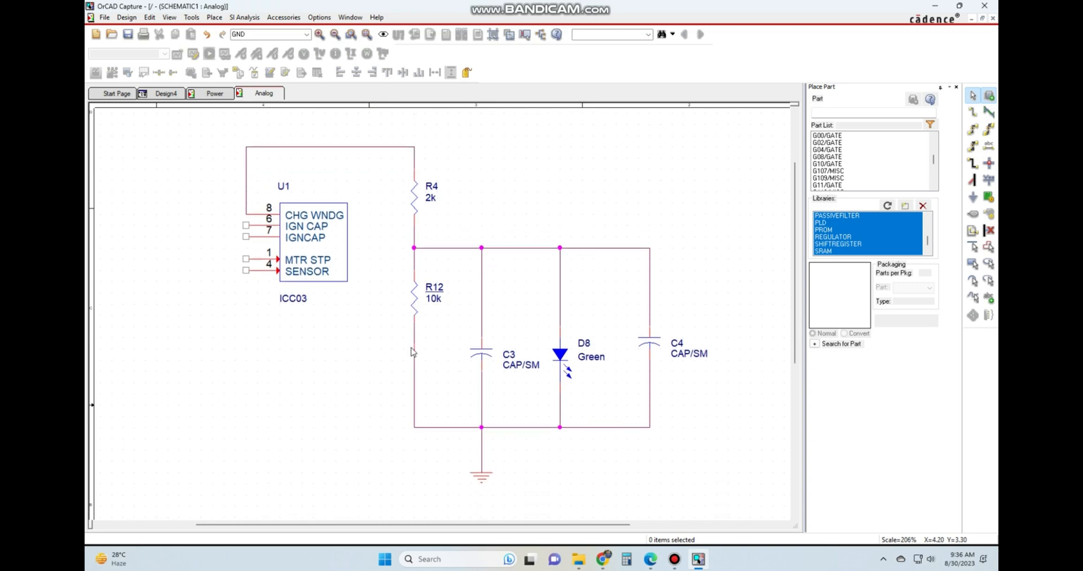
pyautogui.press('w')
pyautogui.click(246, 225)
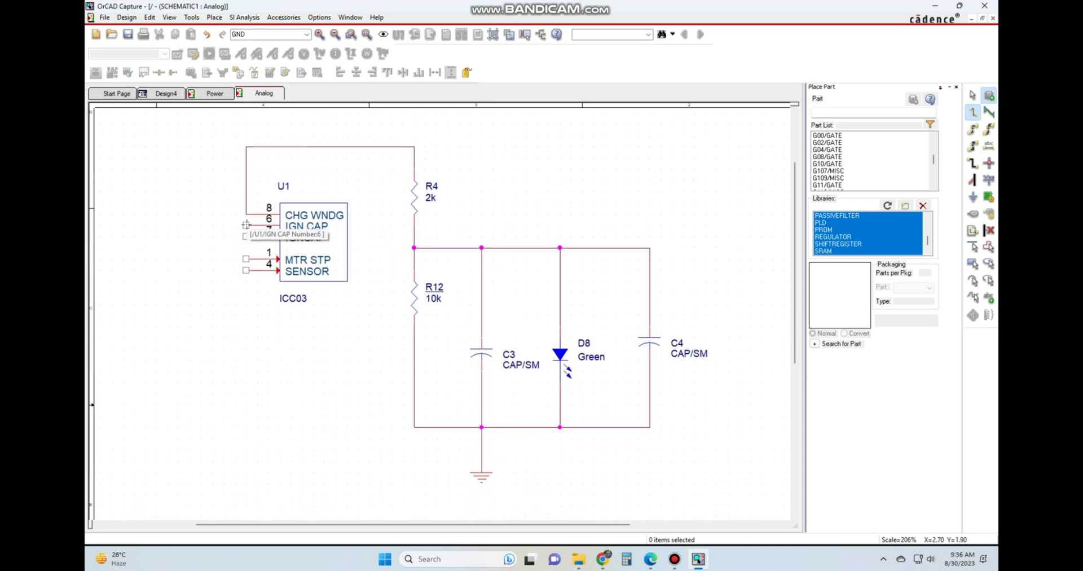
pyautogui.click(201, 225)
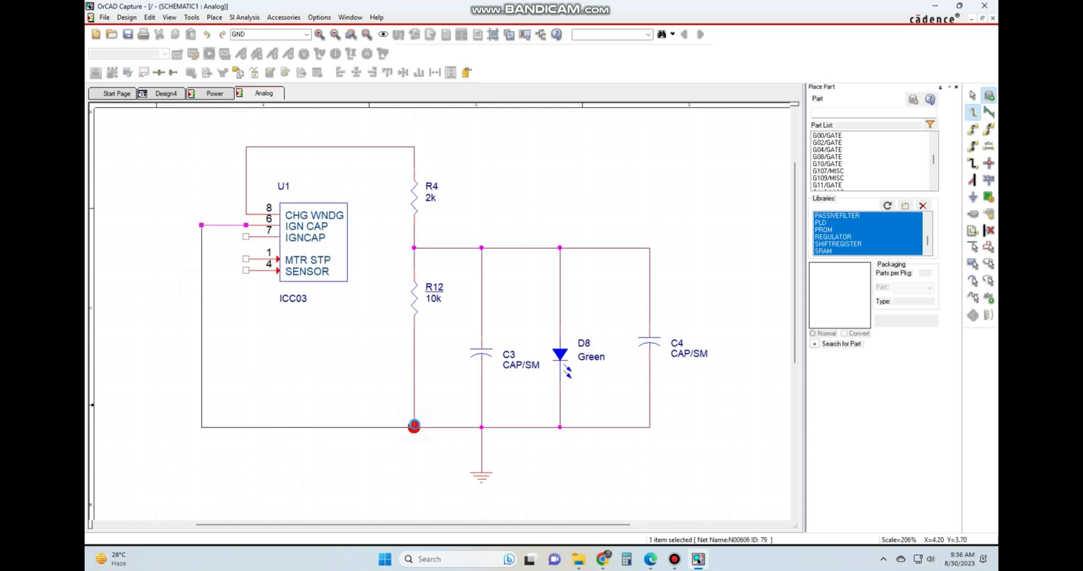
pyautogui.click(414, 427)
pyautogui.press('Escape')
pyautogui.keyDown('ctrl'); pyautogui.scroll(-2, 544, 300); pyautogui.keyUp('ctrl')
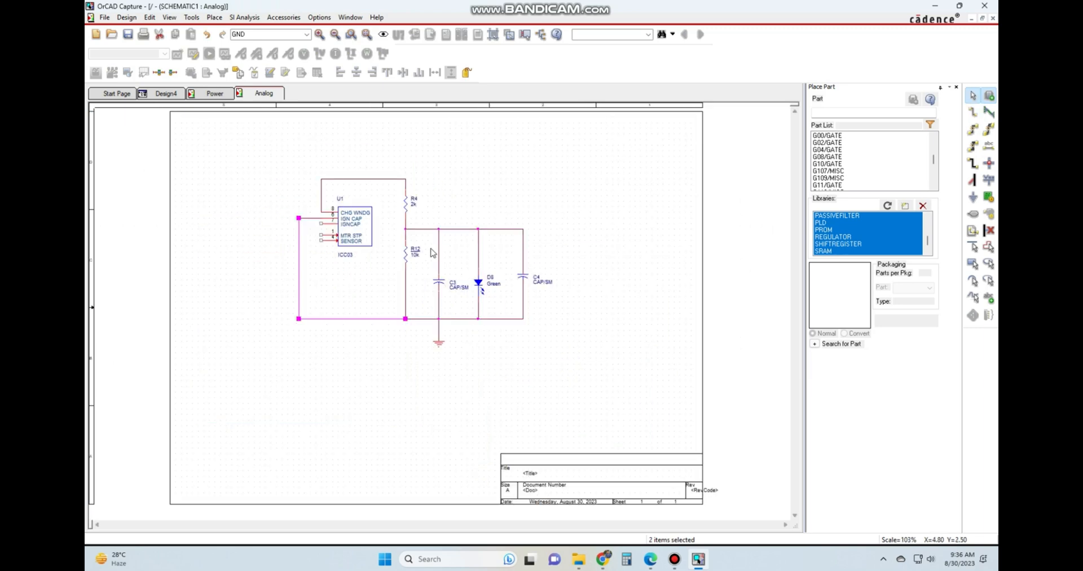
# Delete the horizontal wire segment attached to U1's pin 6 (IGN CAP).
pyautogui.keyDown('ctrl'); pyautogui.scroll(2, 362, 303); pyautogui.keyUp('ctrl')
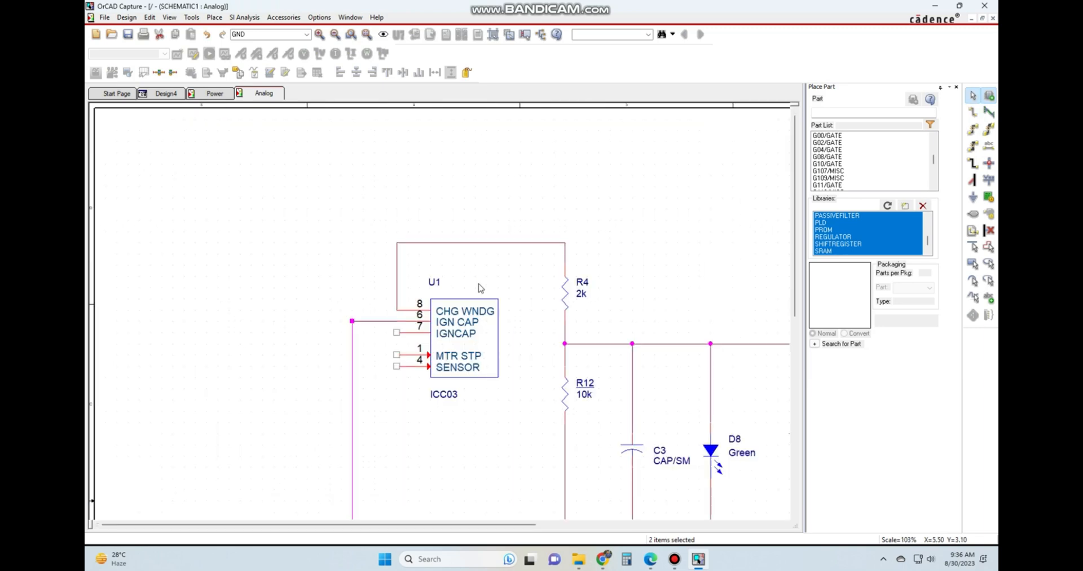
pyautogui.keyDown('ctrl'); pyautogui.scroll(-2, 480, 288); pyautogui.keyUp('ctrl')
pyautogui.keyDown('ctrl'); pyautogui.scroll(2, 253, 204); pyautogui.keyUp('ctrl')
pyautogui.click(248, 295)
pyautogui.click(370, 323)
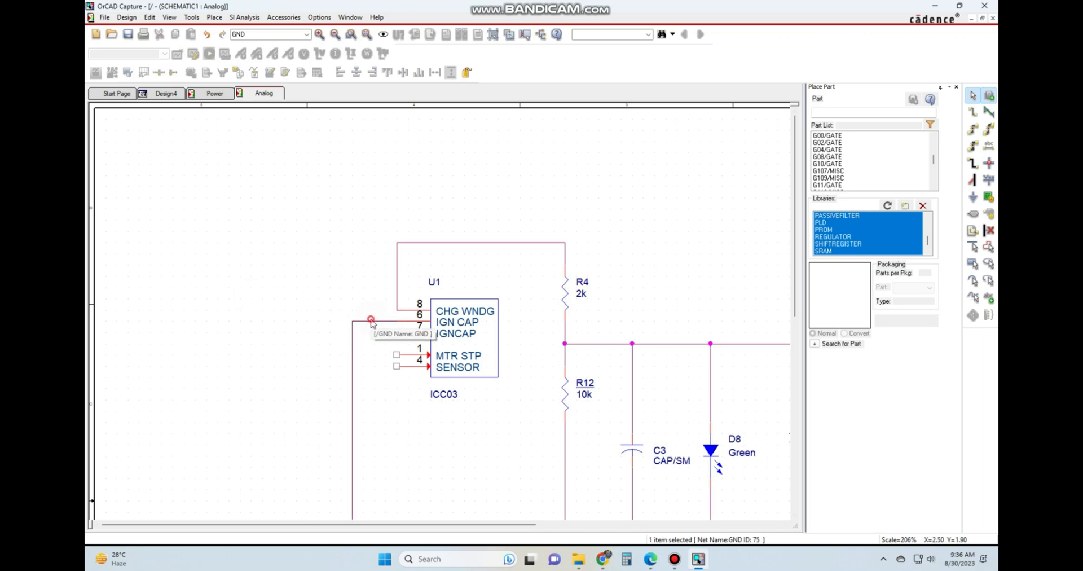
pyautogui.press('Delete')
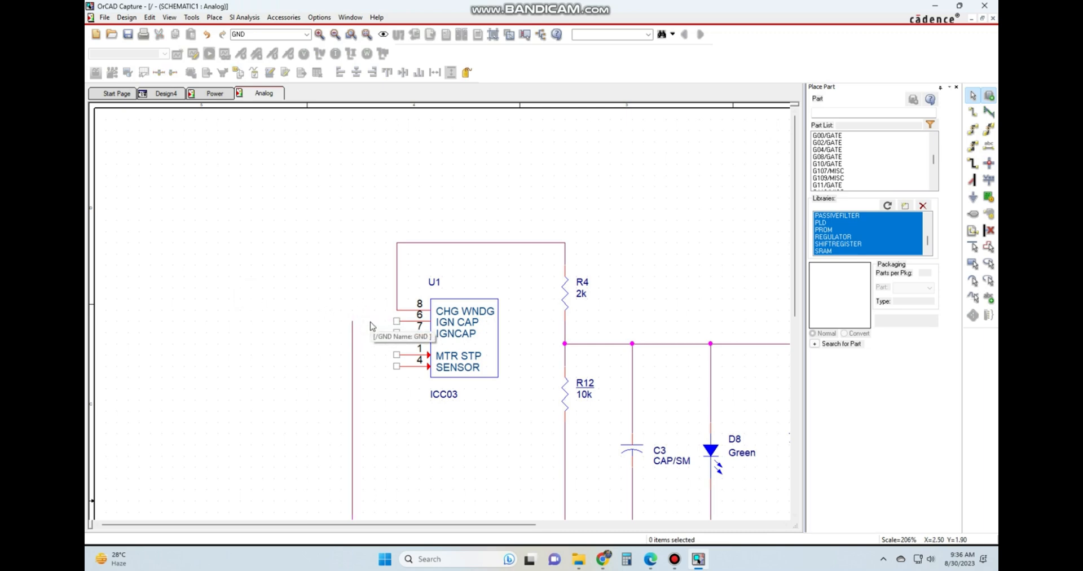
# Shorten the loose vertical ground wire beside U1 and join its upper end to pin 7 (IGNCAP).
pyautogui.click(352, 346)
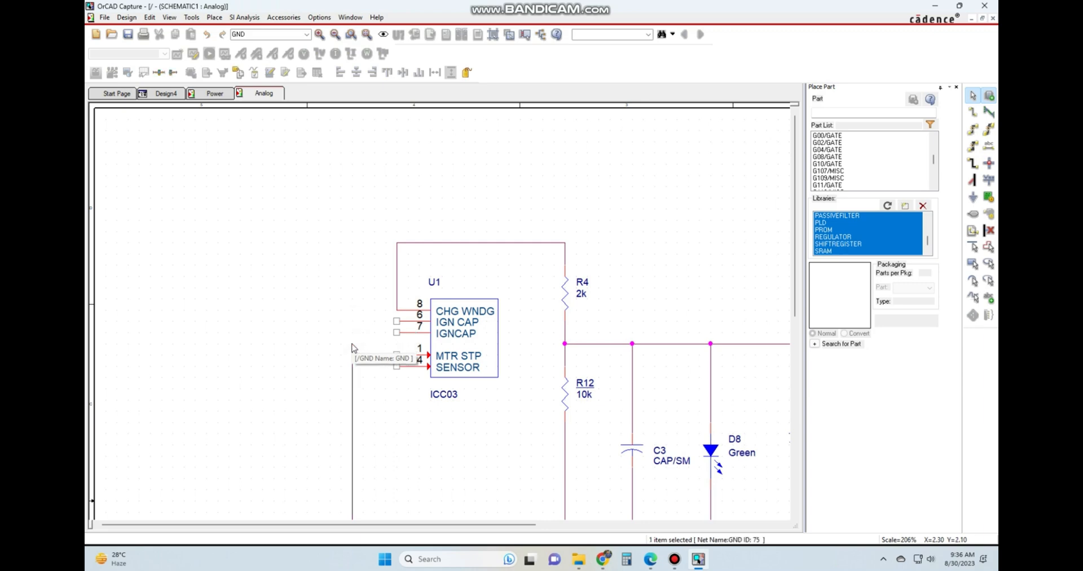
pyautogui.press('w')
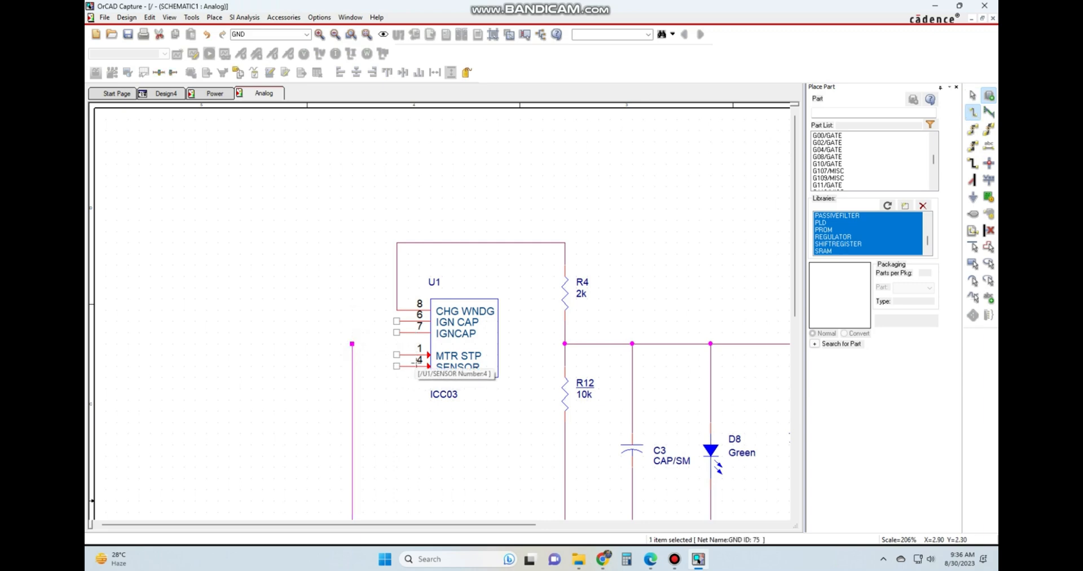
pyautogui.click(351, 343)
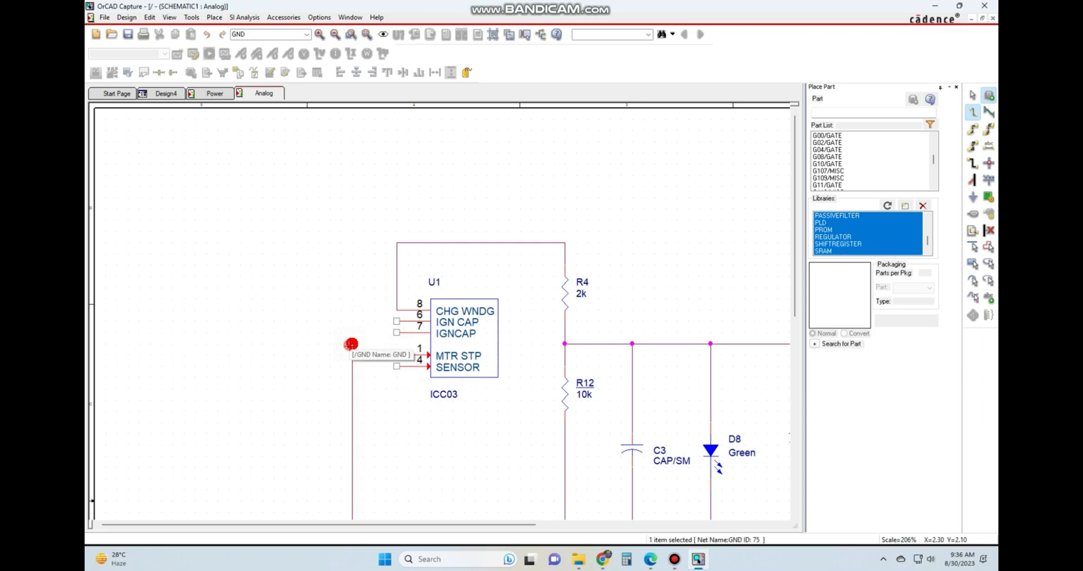
pyautogui.press('Escape')
pyautogui.click(302, 256)
pyautogui.click(671, 286)
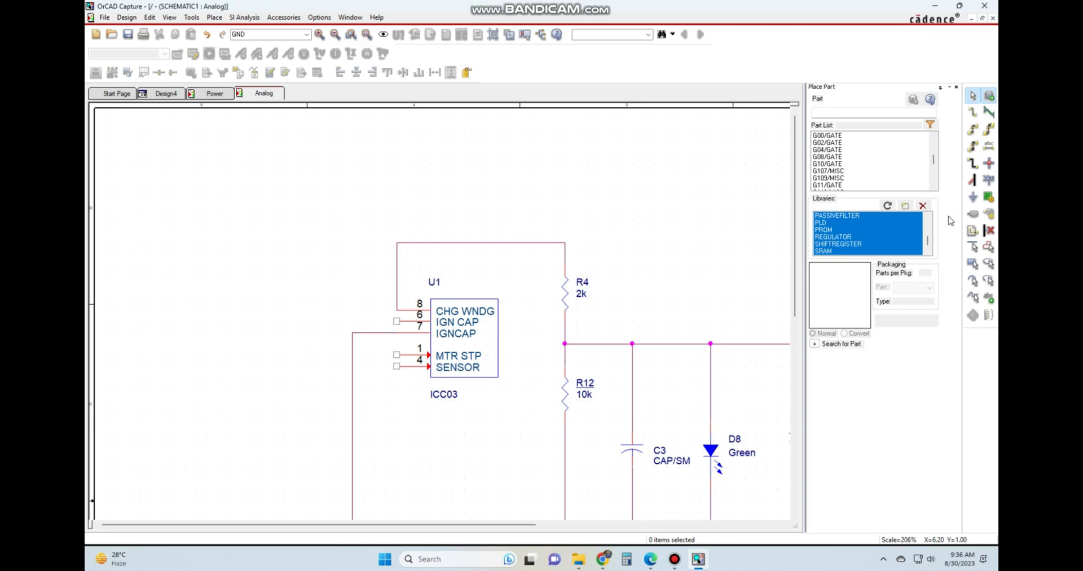
# Browse the ground symbols and their previews, from $D_HI through the GND variants to VCC, VCC_ARROW and VCC_WAVE.
pyautogui.click(974, 198)
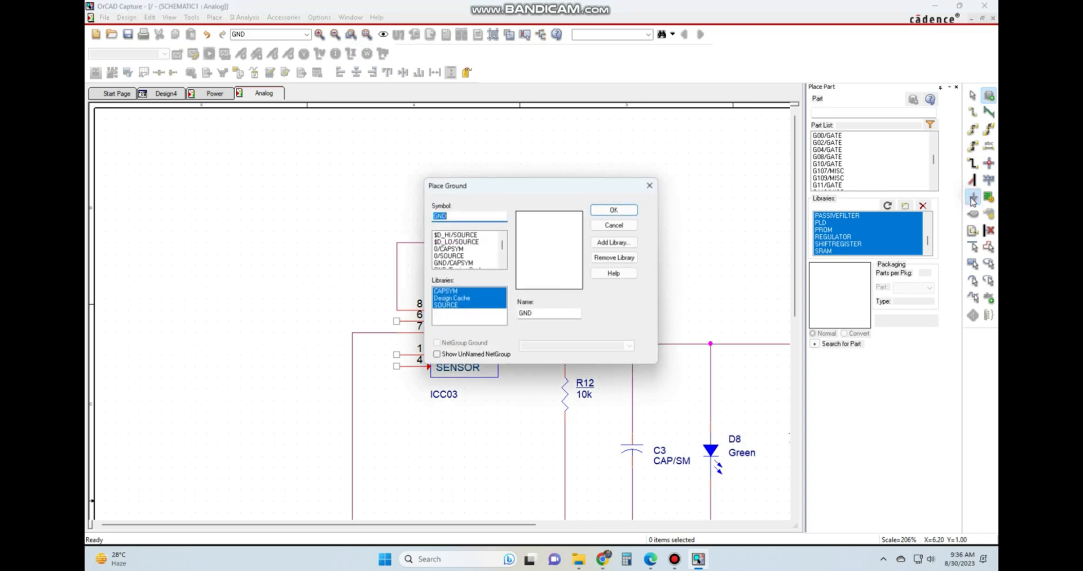
pyautogui.click(464, 235)
pyautogui.scroll(-5, 464, 248)
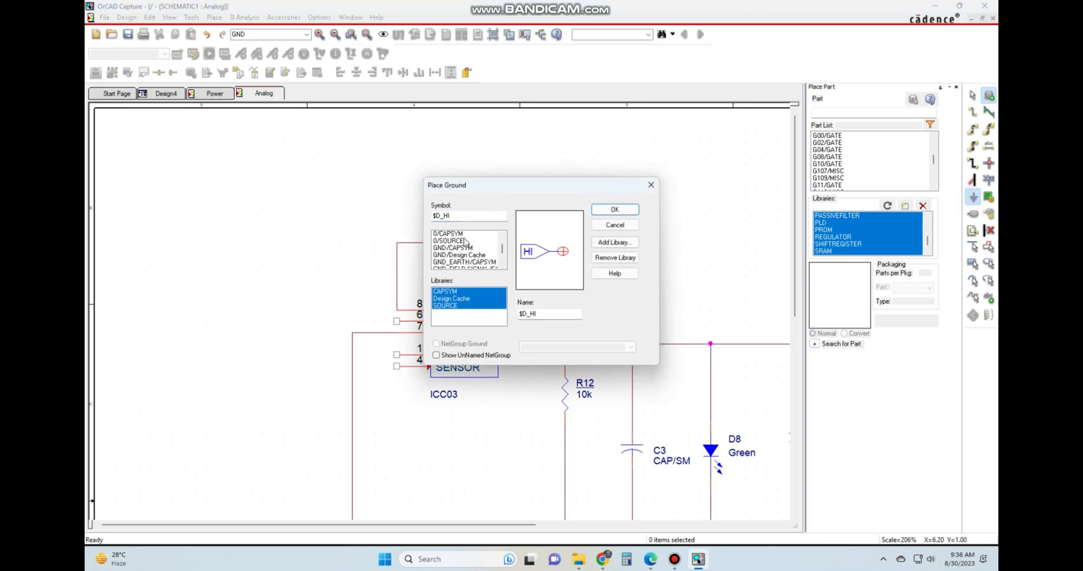
pyautogui.click(452, 249)
pyautogui.click(451, 255)
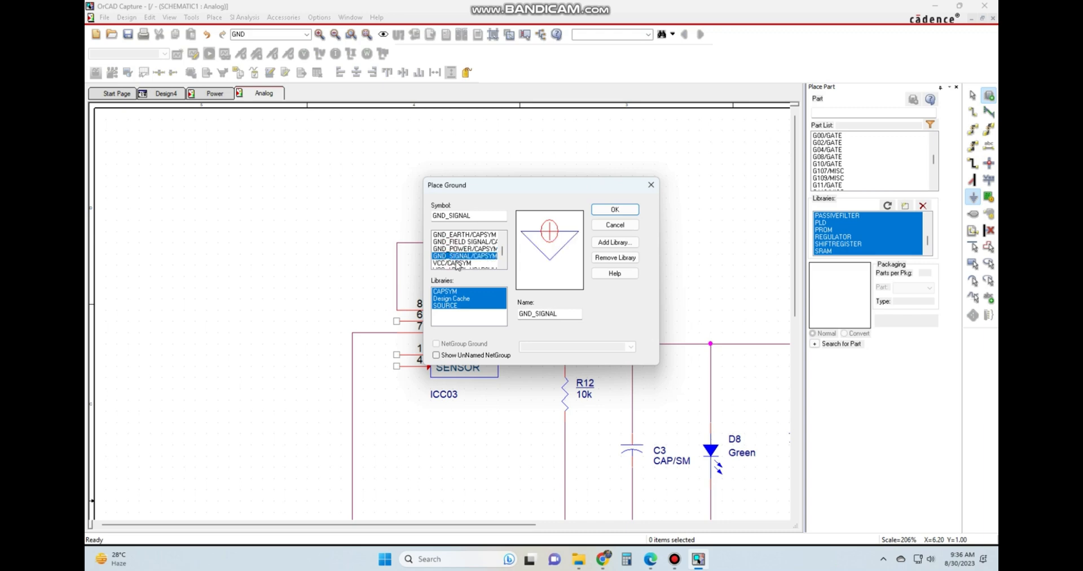
pyautogui.click(457, 264)
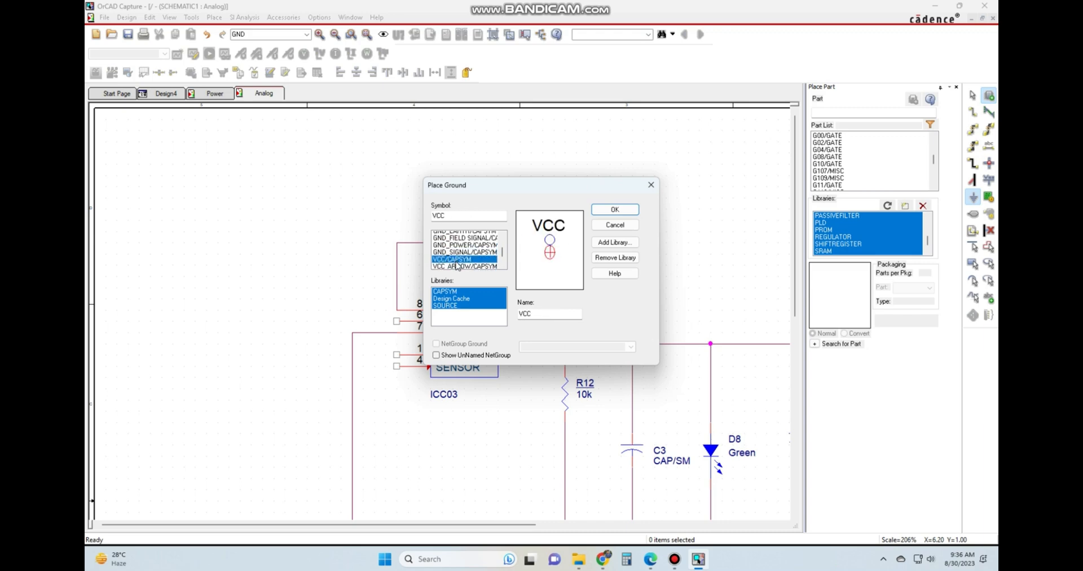
pyautogui.press('Down')
pyautogui.press('Down')
pyautogui.press('Down')
pyautogui.press('Down')
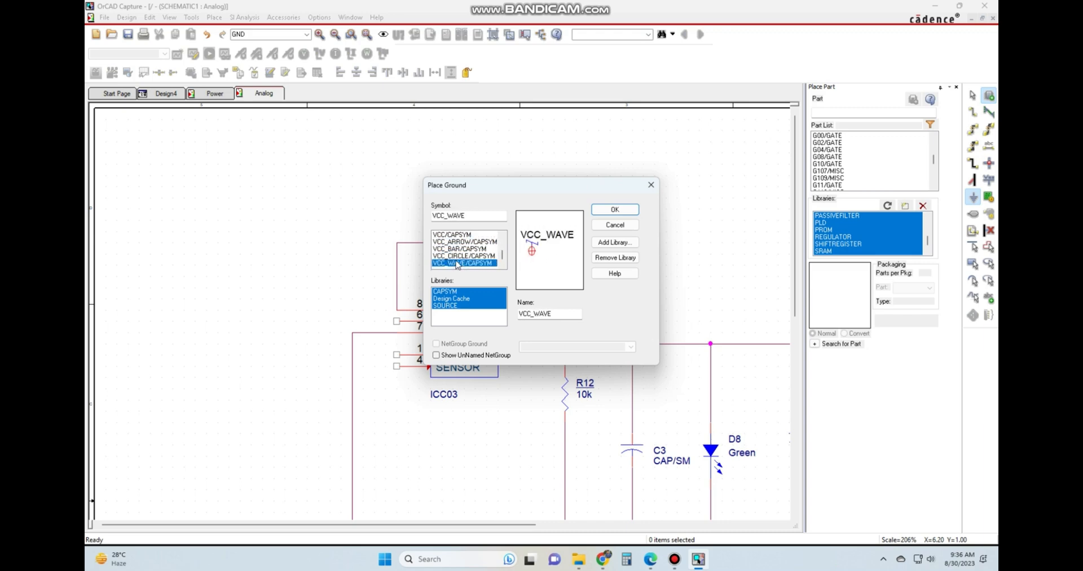
pyautogui.press('Up')
pyautogui.press('Up')
pyautogui.press('Up')
pyautogui.press('Up')
pyautogui.press('Up')
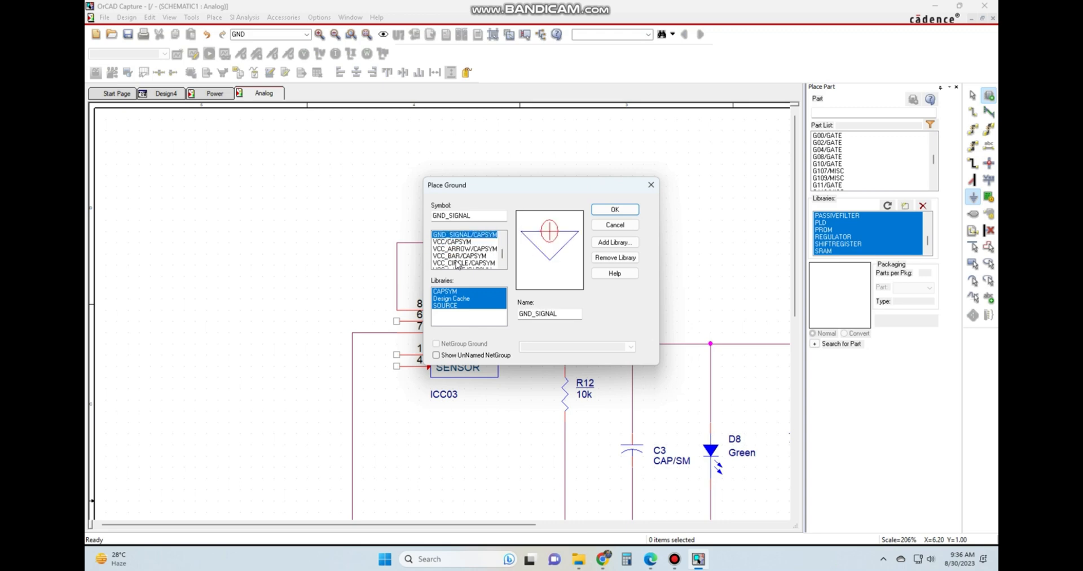
pyautogui.click(459, 243)
pyautogui.click(455, 250)
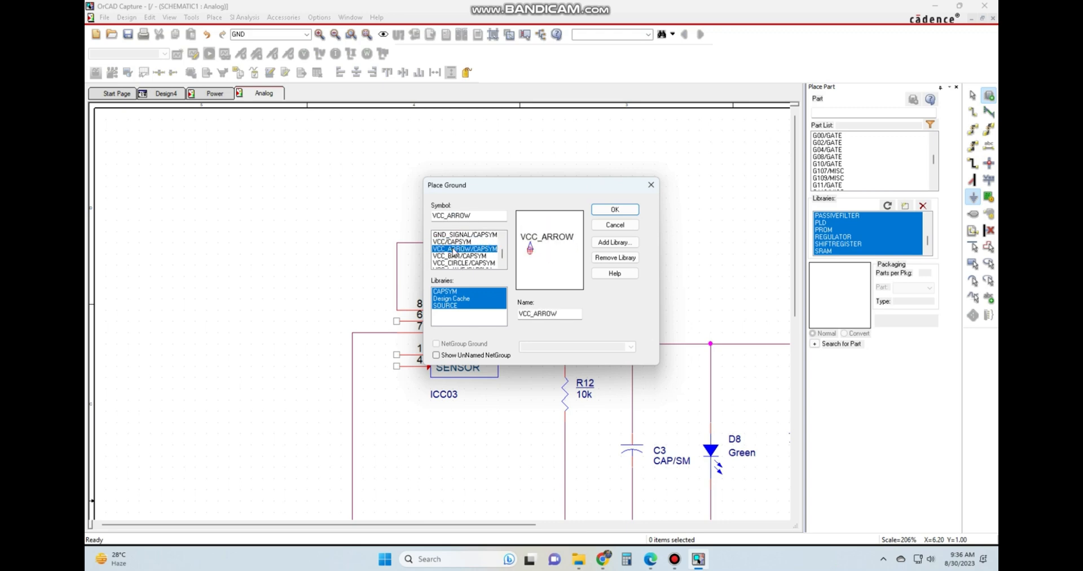
# Place a VCC/CAPSYM symbol in the empty area above and to the left of U1.
pyautogui.click(458, 242)
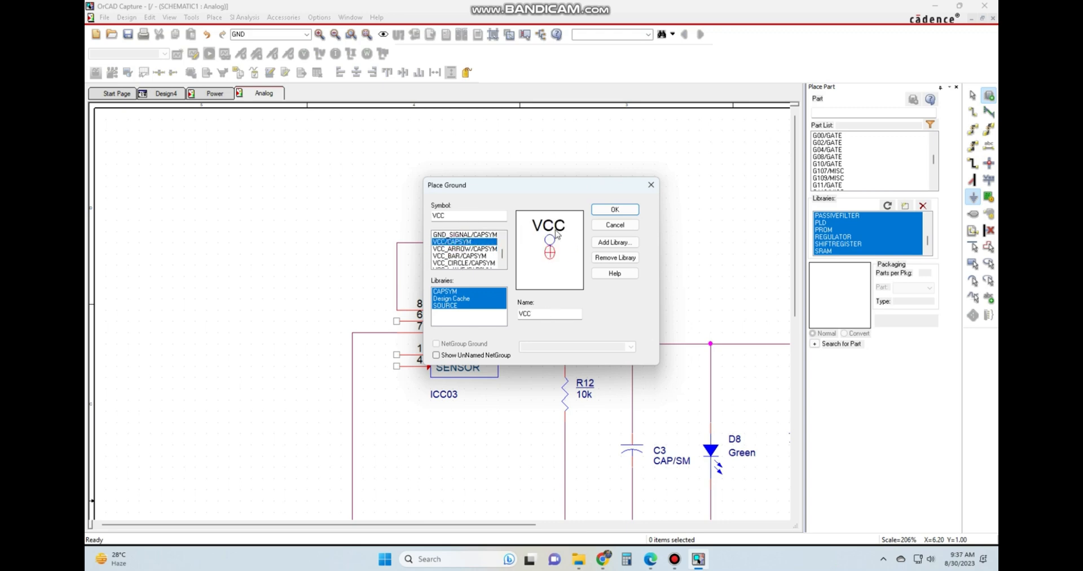
pyautogui.click(615, 210)
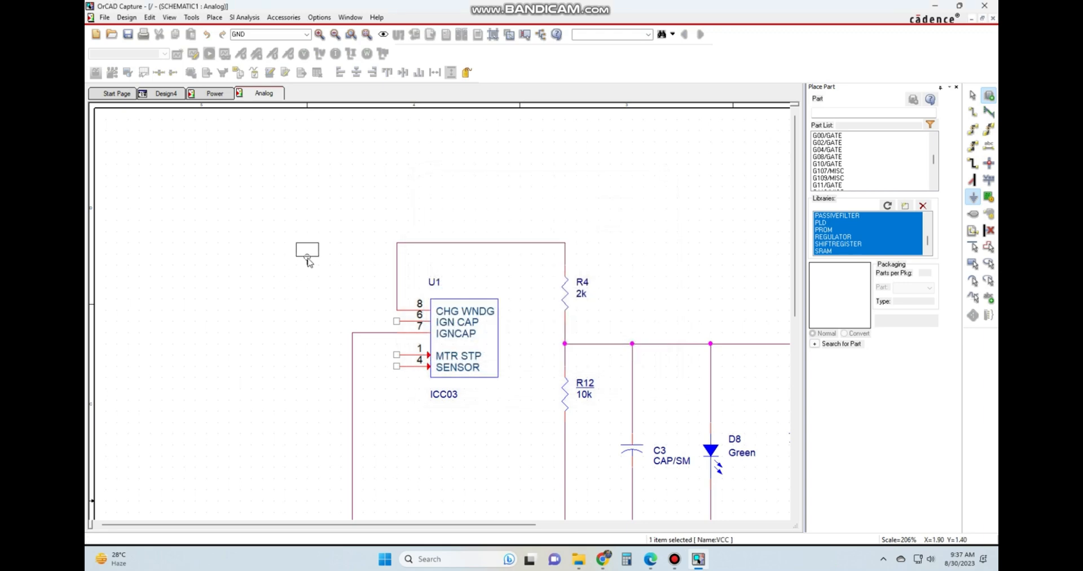
pyautogui.click(307, 244)
pyautogui.press('Escape')
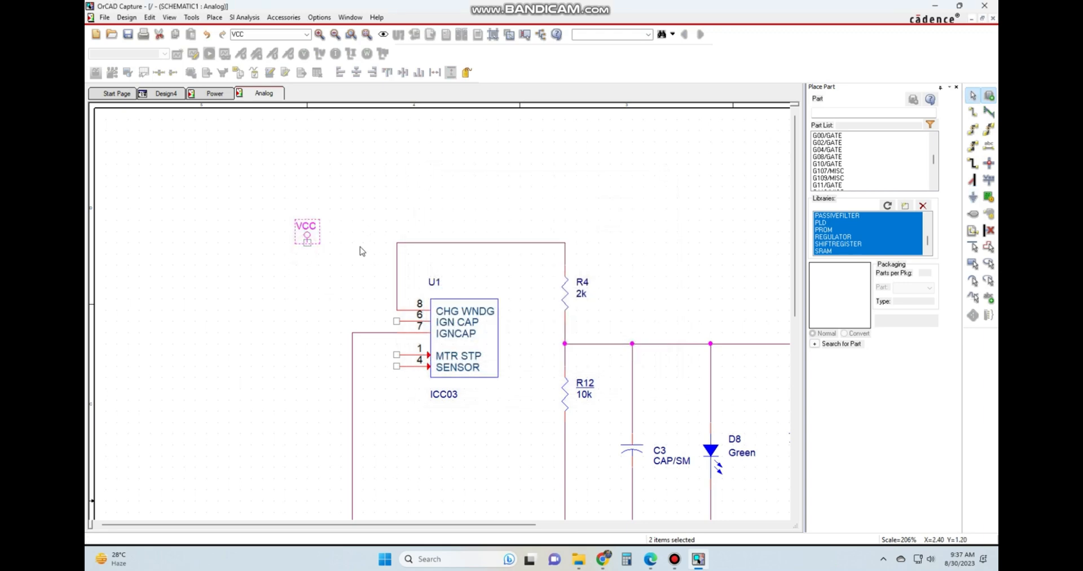
# Change the displayed name of the new VCC symbol to 12V.
pyautogui.doubleClick(311, 231)
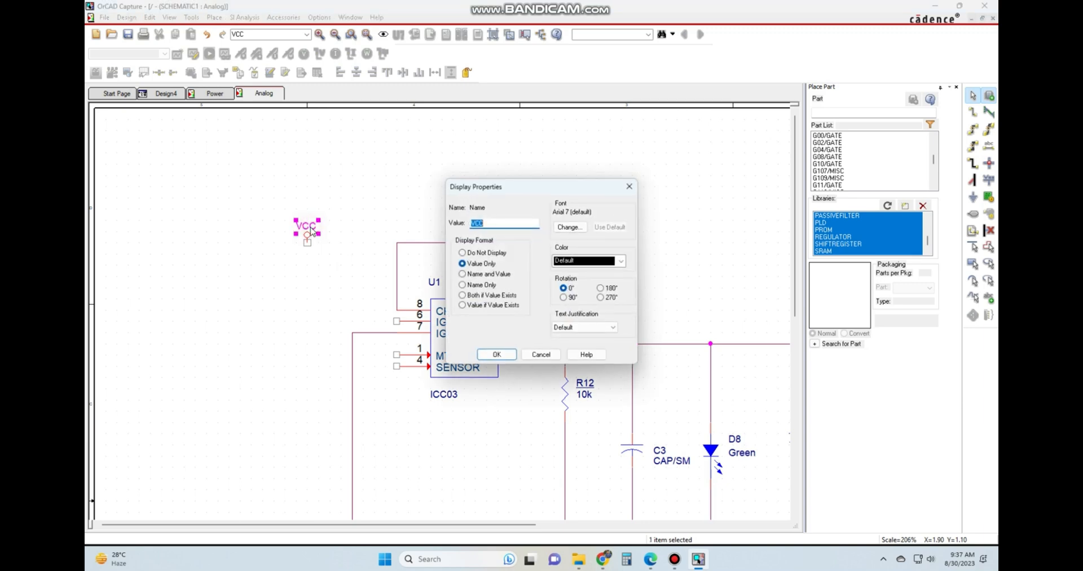
pyautogui.click(496, 224)
pyautogui.doubleClick(497, 225)
pyautogui.write('12V')
pyautogui.click(498, 355)
pyautogui.click(321, 314)
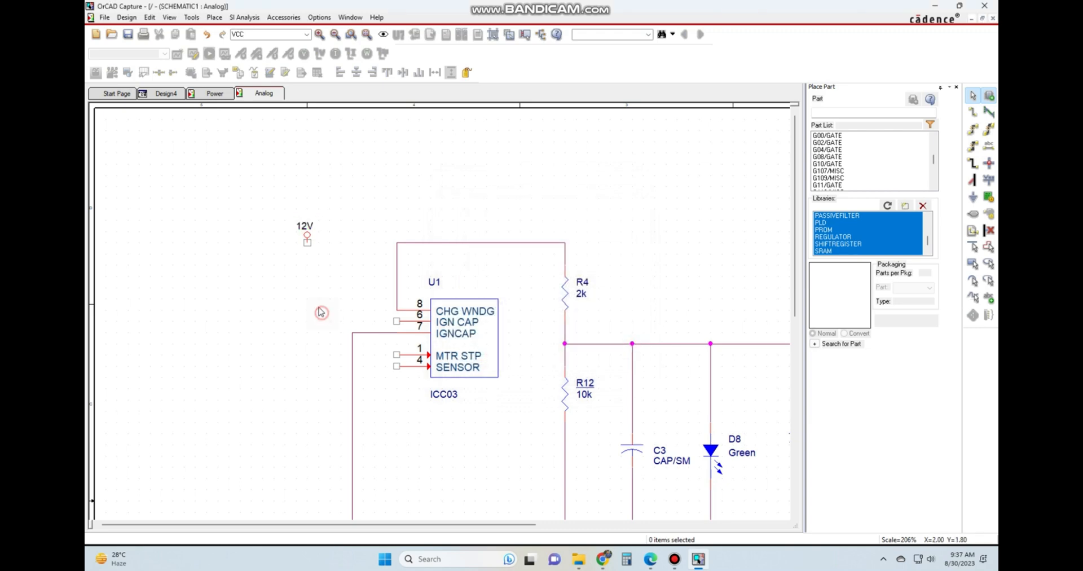
# Wire the 12V symbol down and across to U1's pin 6 (IGN CAP).
pyautogui.press('w')
pyautogui.click(307, 243)
pyautogui.click(395, 321)
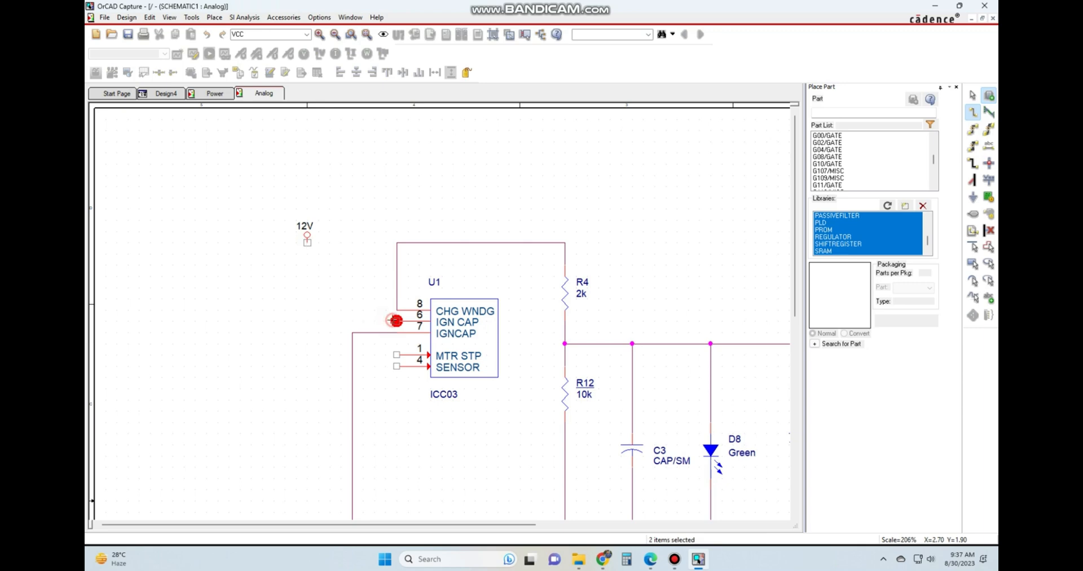
pyautogui.press('Escape')
pyautogui.click(328, 209)
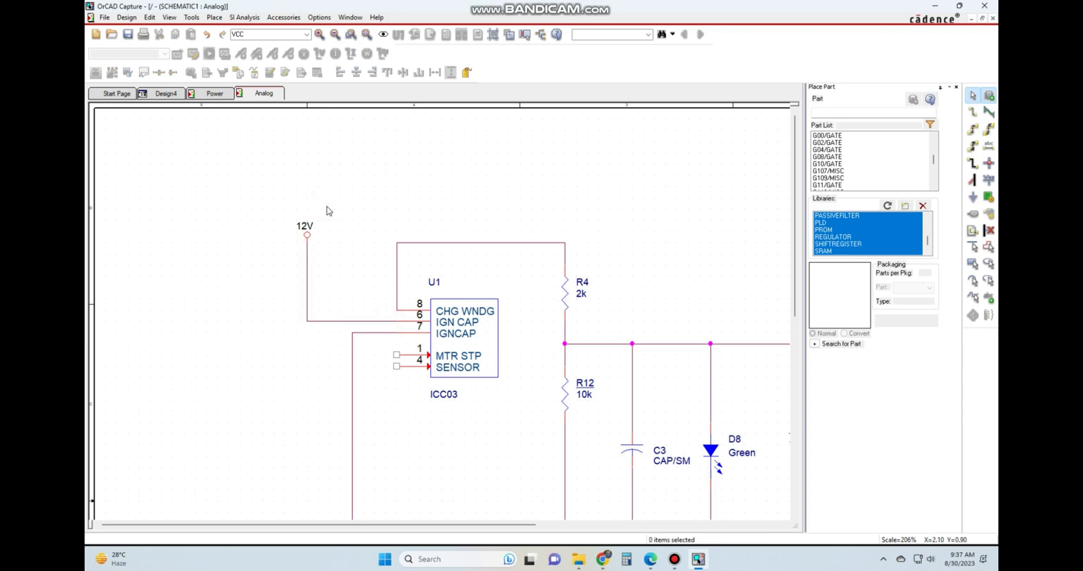
# Move the vertical wire from U1's pin 7 further left so it lines up beneath the 12V symbol.
pyautogui.keyDown('ctrl'); pyautogui.scroll(-1, 328, 206); pyautogui.keyUp('ctrl')
pyautogui.keyDown('ctrl'); pyautogui.scroll(1, 358, 239); pyautogui.keyUp('ctrl')
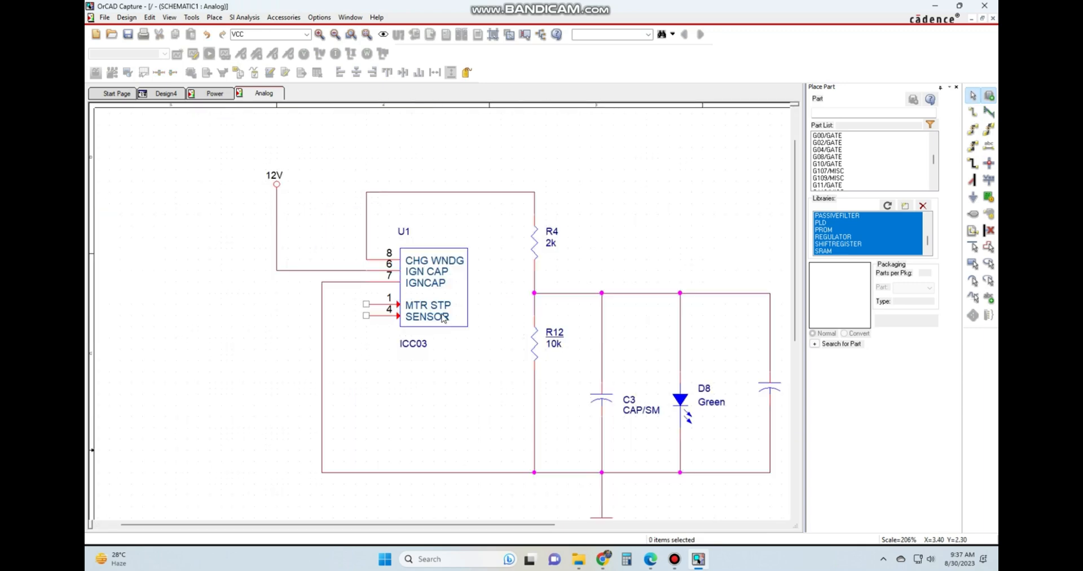
pyautogui.scroll(-1, 443, 318)
pyautogui.keyDown('ctrl'); pyautogui.scroll(-1, 443, 318); pyautogui.keyUp('ctrl')
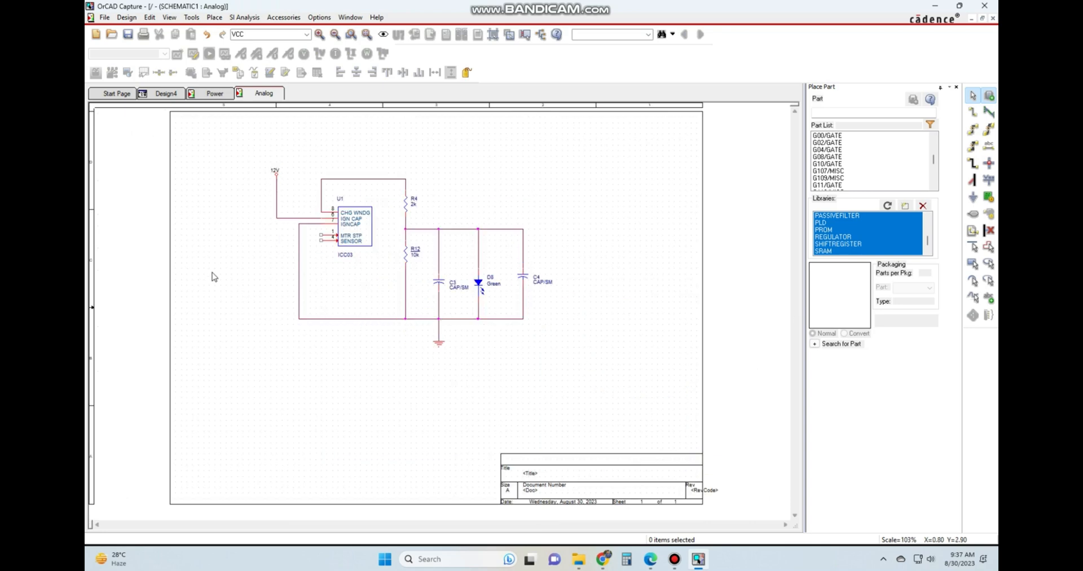
pyautogui.keyDown('ctrl'); pyautogui.scroll(1, 214, 276); pyautogui.keyUp('ctrl')
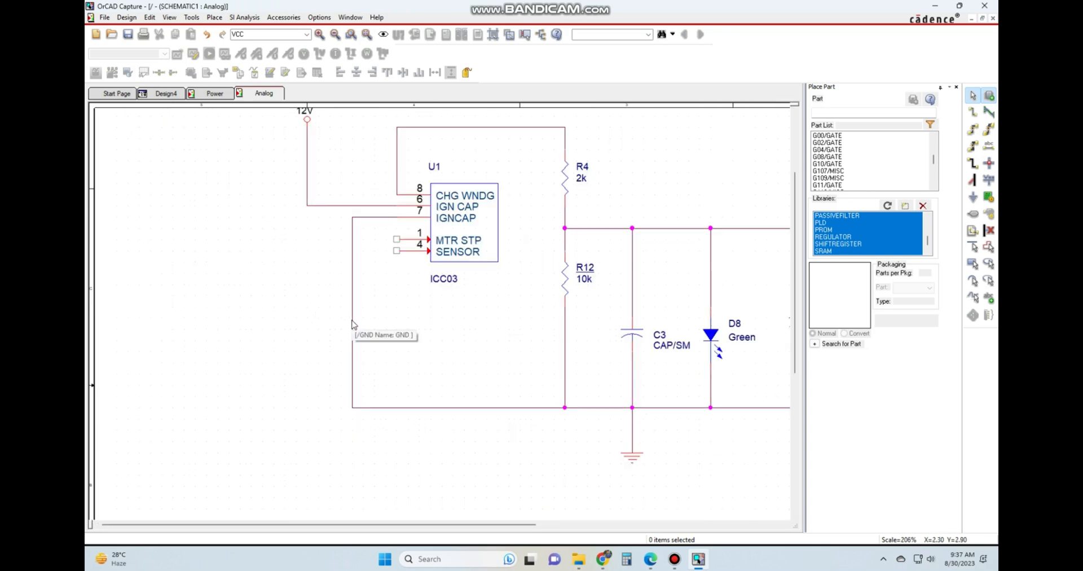
pyautogui.moveTo(353, 319); pyautogui.dragTo(309, 322)
pyautogui.click(422, 328)
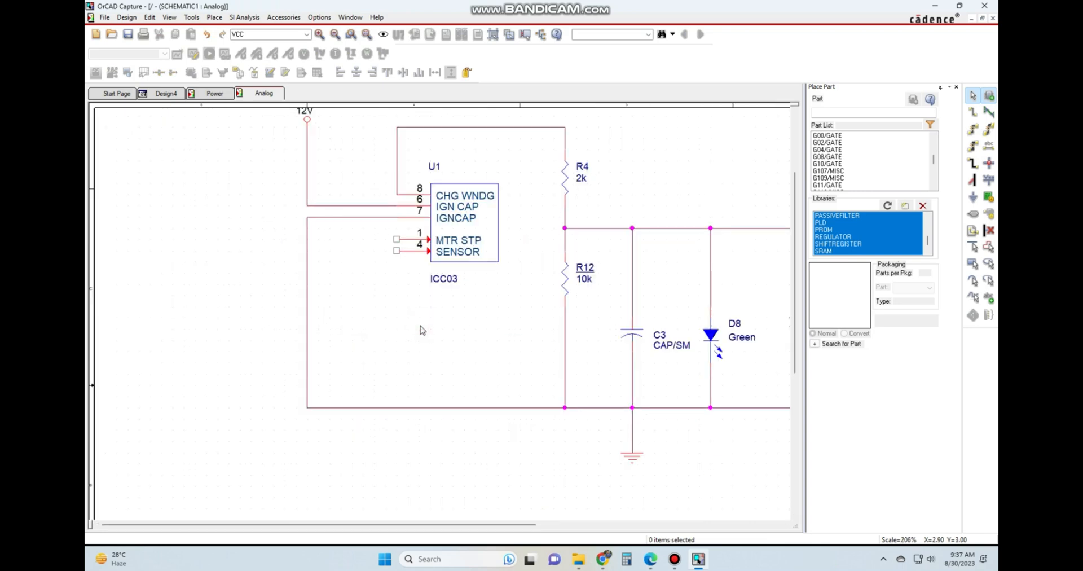
pyautogui.keyDown('ctrl'); pyautogui.scroll(-1, 463, 271); pyautogui.keyUp('ctrl')
pyautogui.keyDown('ctrl'); pyautogui.scroll(1, 508, 226); pyautogui.keyUp('ctrl')
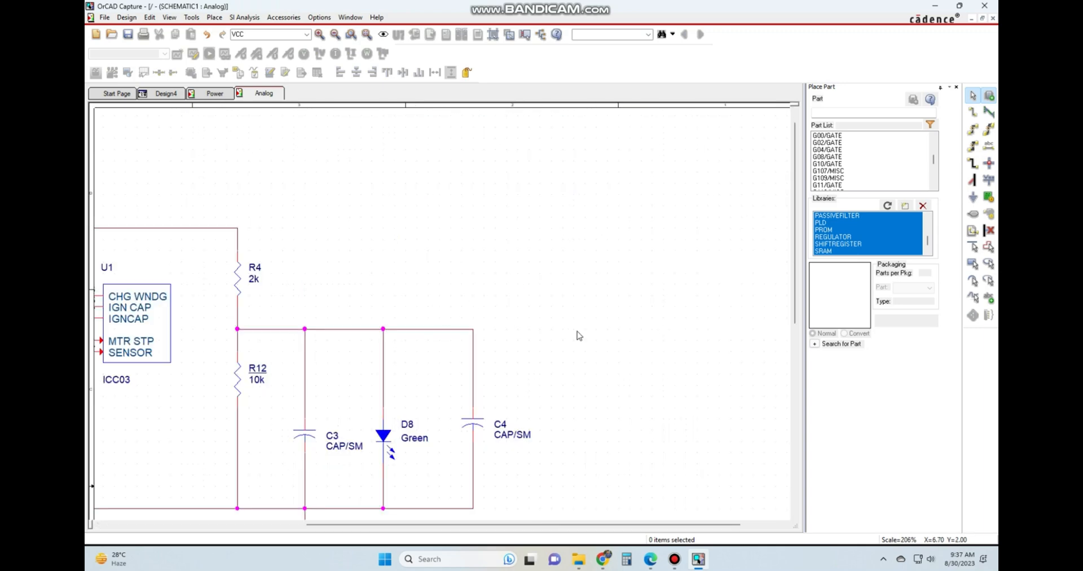
pyautogui.click(607, 307)
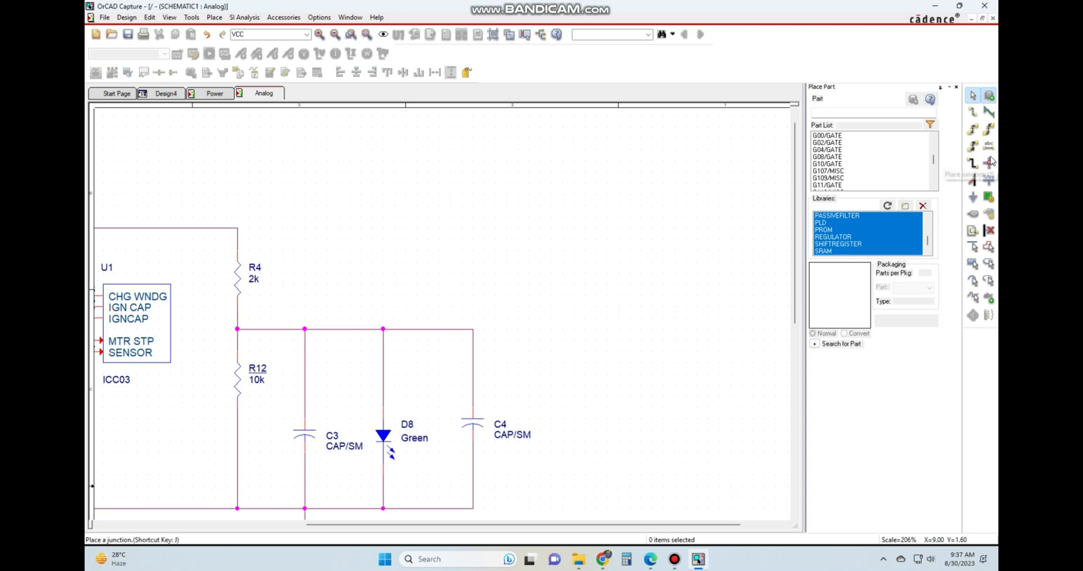
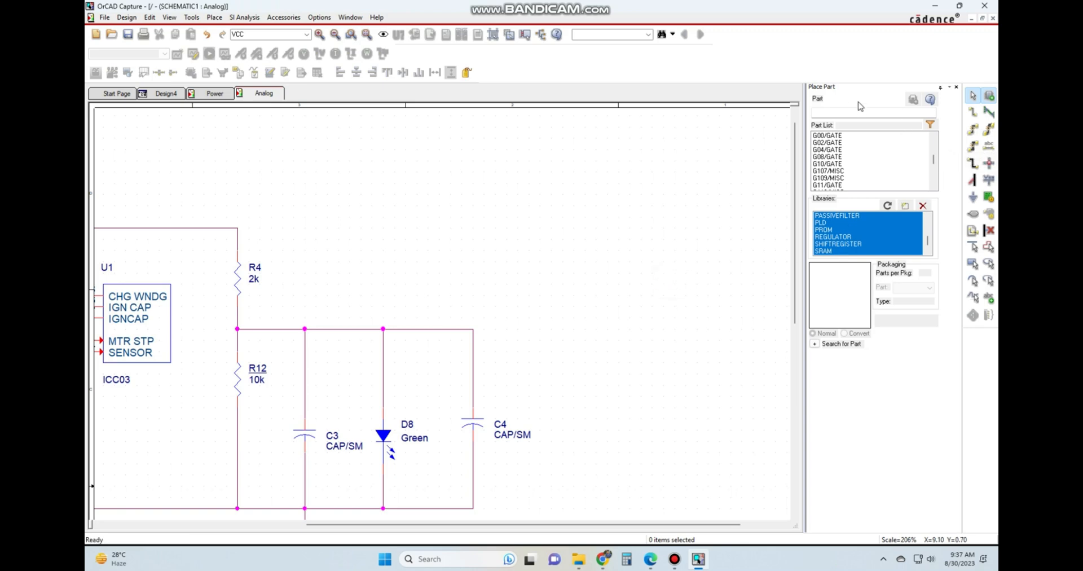
# Place an LED/DISCRETE part in the empty area to the right of C4.
pyautogui.click(831, 112)
pyautogui.write('LED')
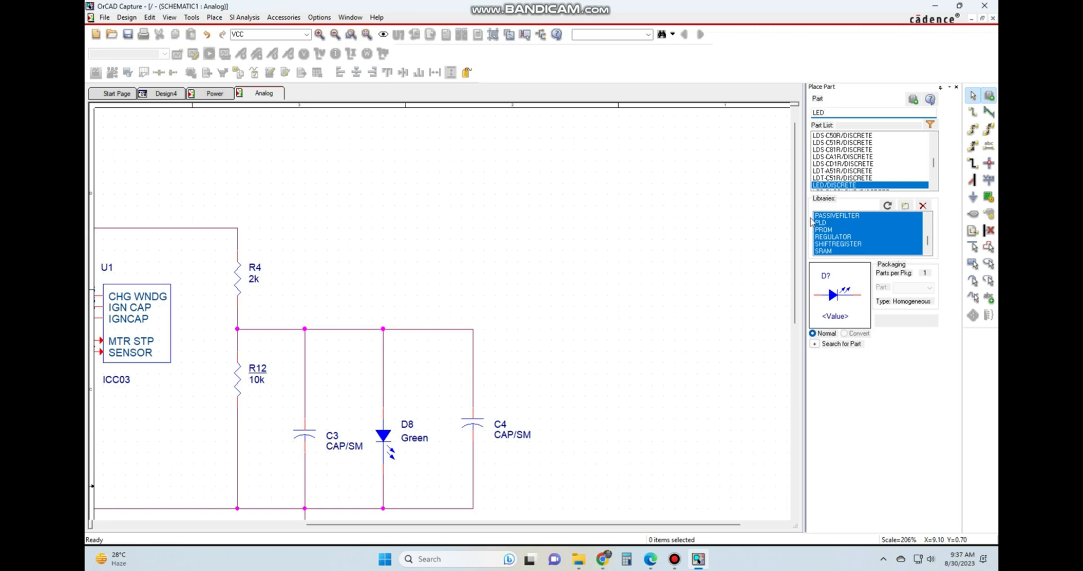
pyautogui.doubleClick(854, 186)
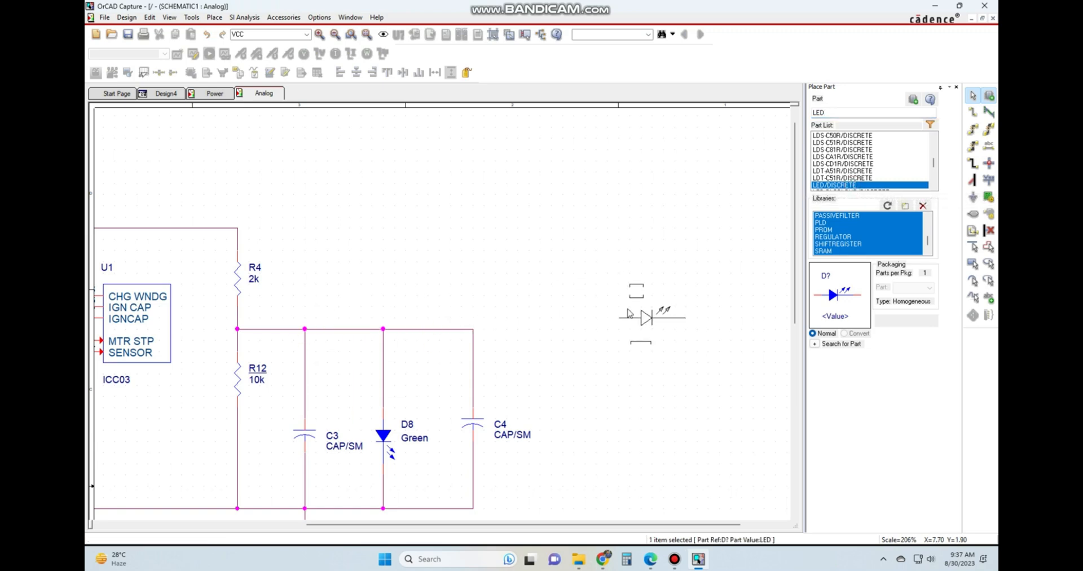
pyautogui.click(670, 293)
pyautogui.press('Escape')
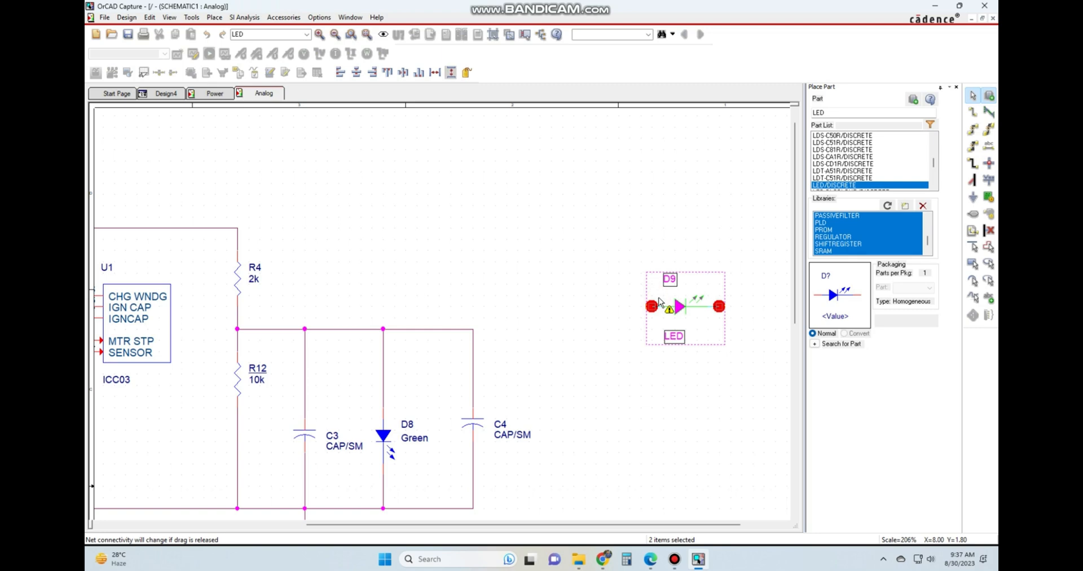
pyautogui.click(685, 367)
# Rotate the new LED D9 until it stands vertically with its anode up and its arrow pointing down.
pyautogui.click(679, 309)
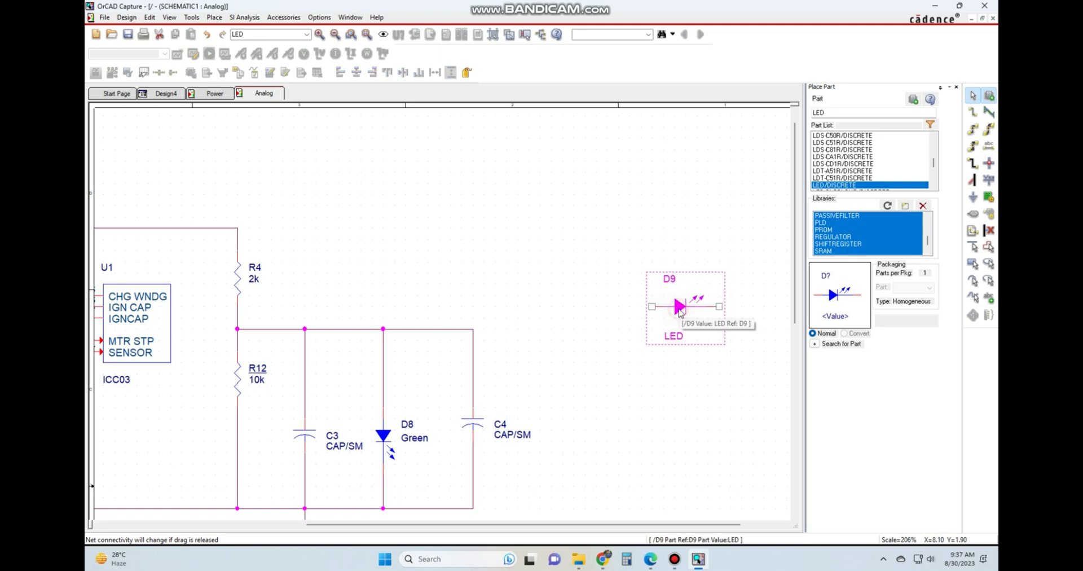
pyautogui.press('r')
pyautogui.press('r')
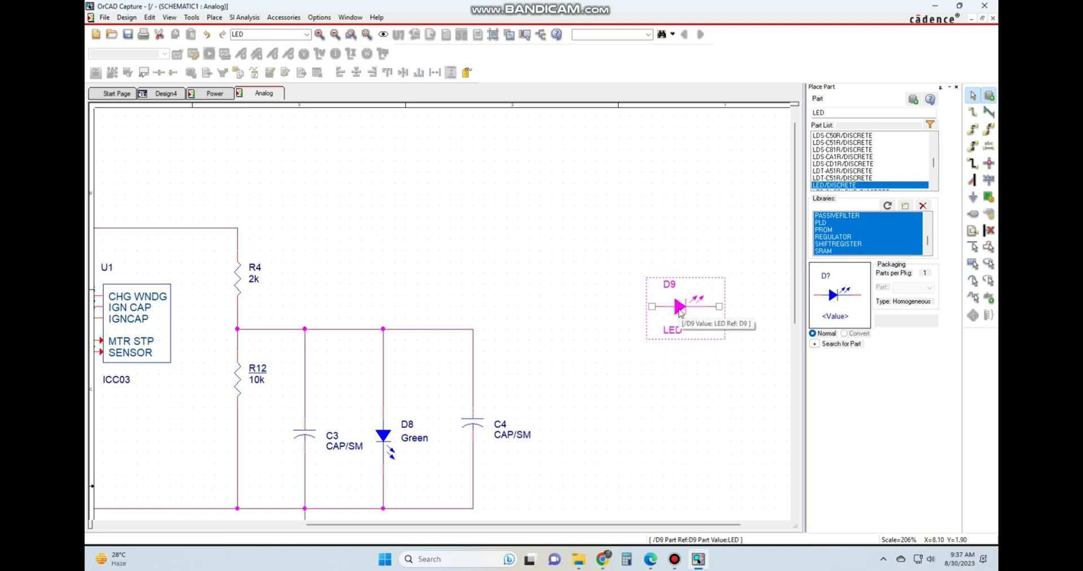
pyautogui.press('r')
pyautogui.press('r')
pyautogui.press('r')
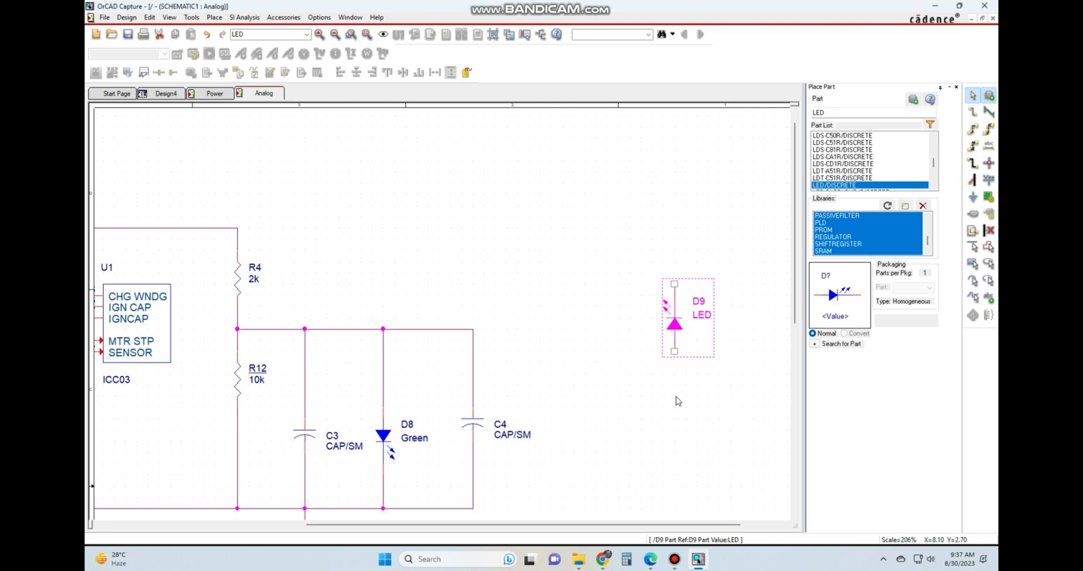
pyautogui.press('r')
pyautogui.press('r')
pyautogui.click(677, 397)
pyautogui.rightClick(680, 315)
pyautogui.click(625, 313)
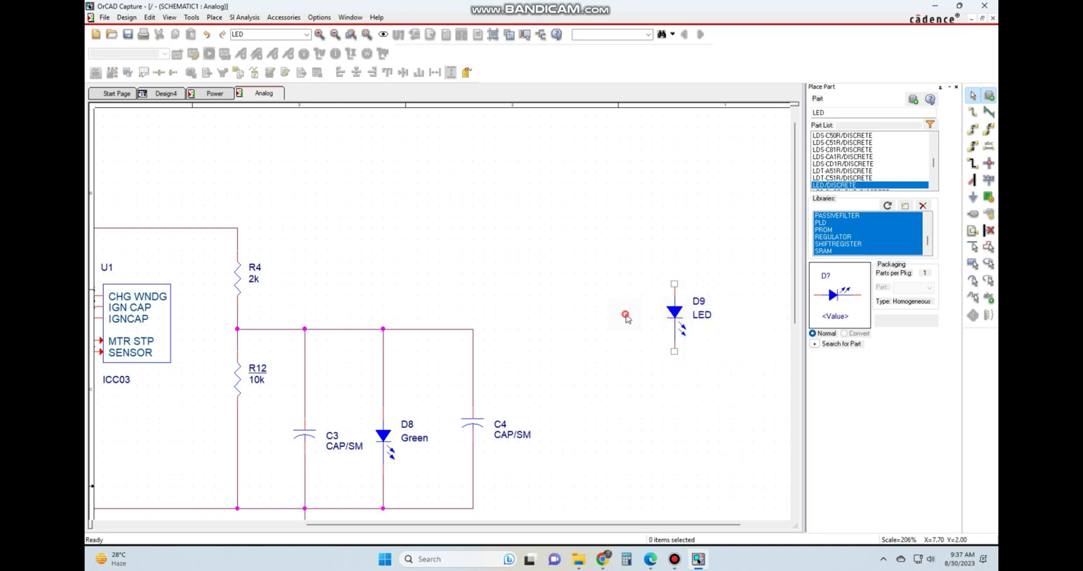
pyautogui.click(669, 310)
pyautogui.rightClick(670, 311)
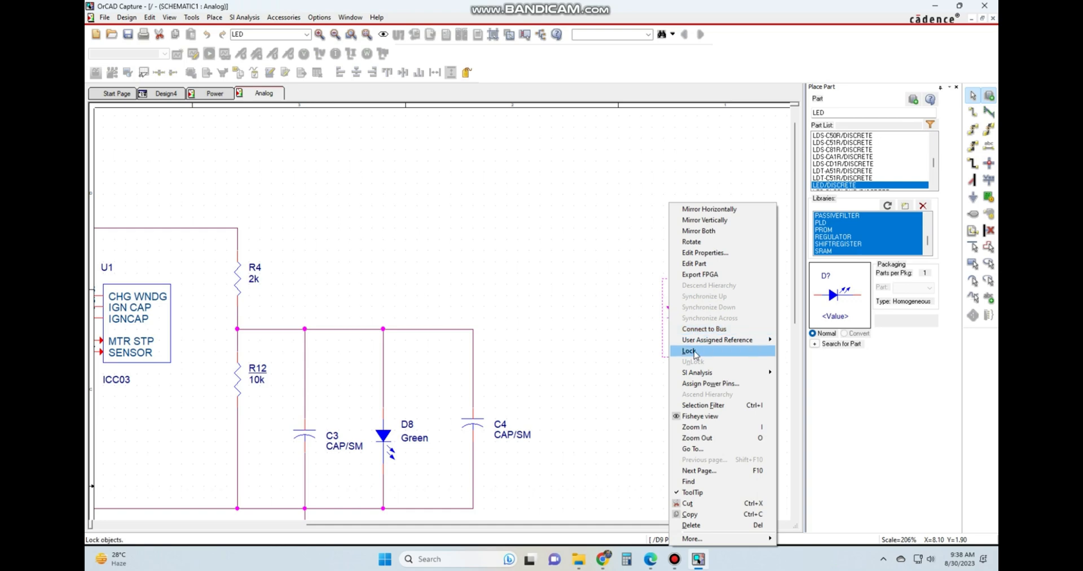
pyautogui.click(646, 440)
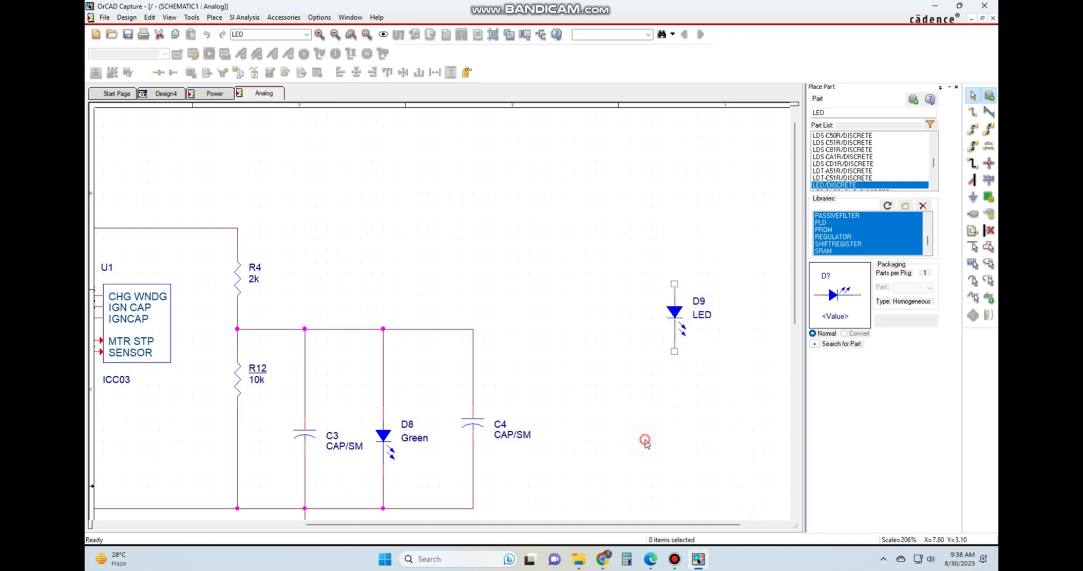
pyautogui.click(674, 313)
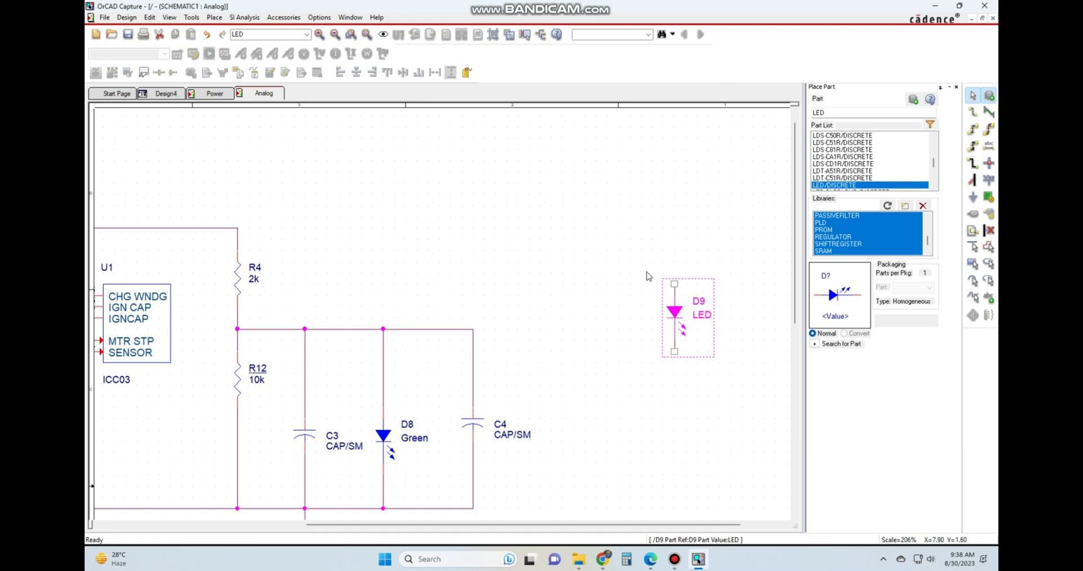
# Wire D9's upper pin straight up and then left, leaving an open end above the empty space beside C4.
pyautogui.click(642, 237)
pyautogui.press('w')
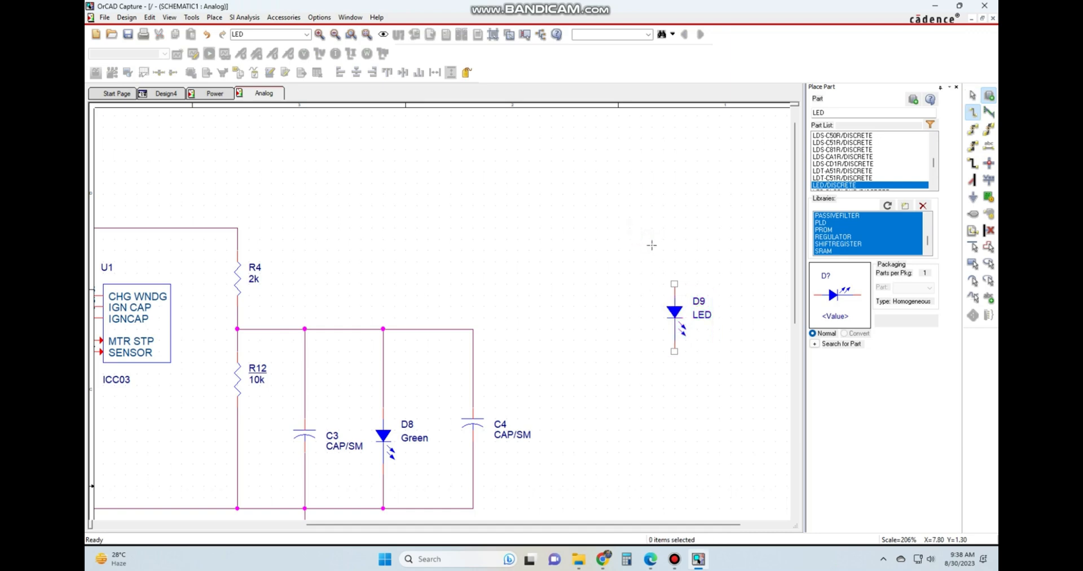
pyautogui.click(674, 284)
pyautogui.click(574, 240)
pyautogui.press('Escape')
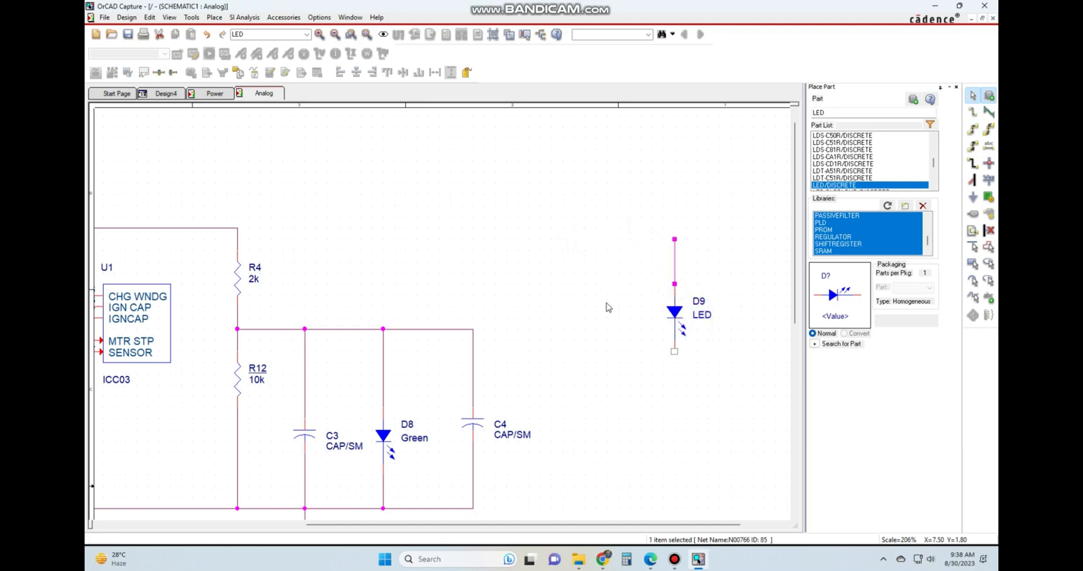
pyautogui.click(635, 283)
pyautogui.press('w')
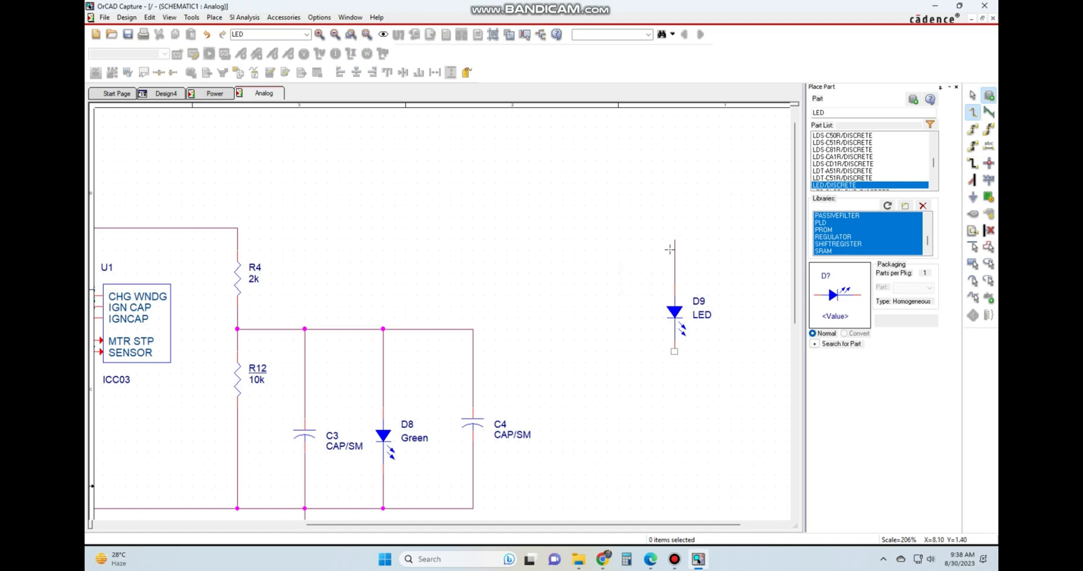
pyautogui.click(674, 239)
pyautogui.click(585, 239)
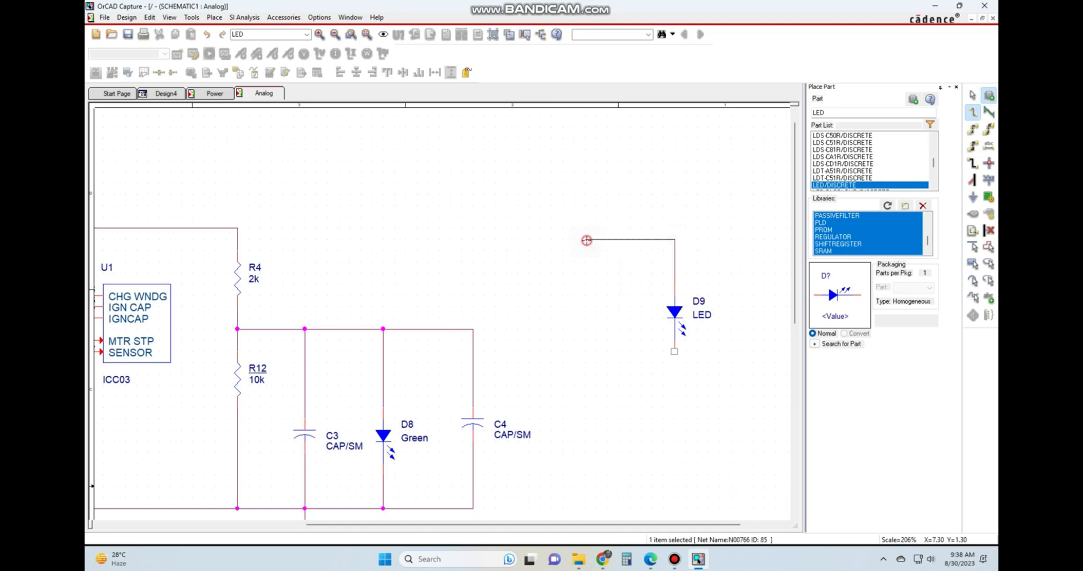
pyautogui.press('Escape')
pyautogui.click(596, 308)
# Move D9 together with its attached wires down so its horizontal wire lines up with the wire feeding C4.
pyautogui.moveTo(517, 217); pyautogui.dragTo(719, 369)
pyautogui.moveTo(678, 313); pyautogui.dragTo(677, 403)
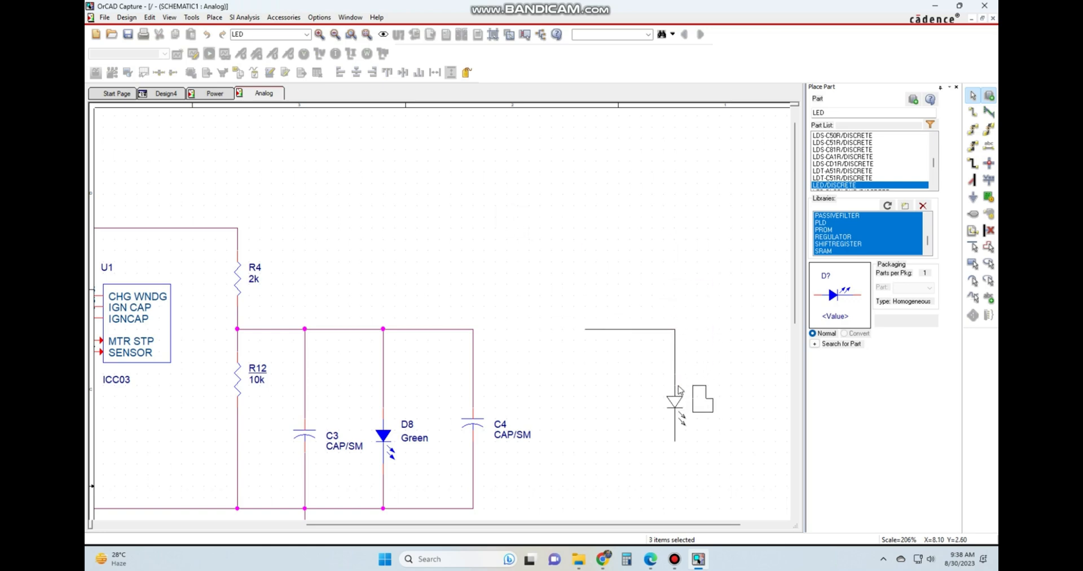
pyautogui.click(732, 247)
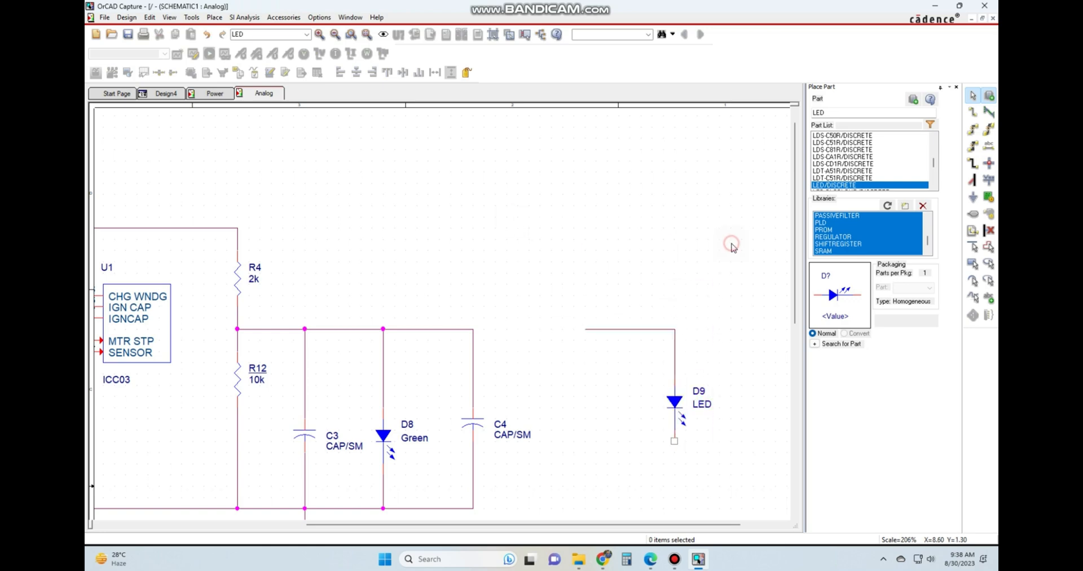
# Place a net alias 3.3V on the upper horizontal wire between D8 and C4.
pyautogui.click(988, 147)
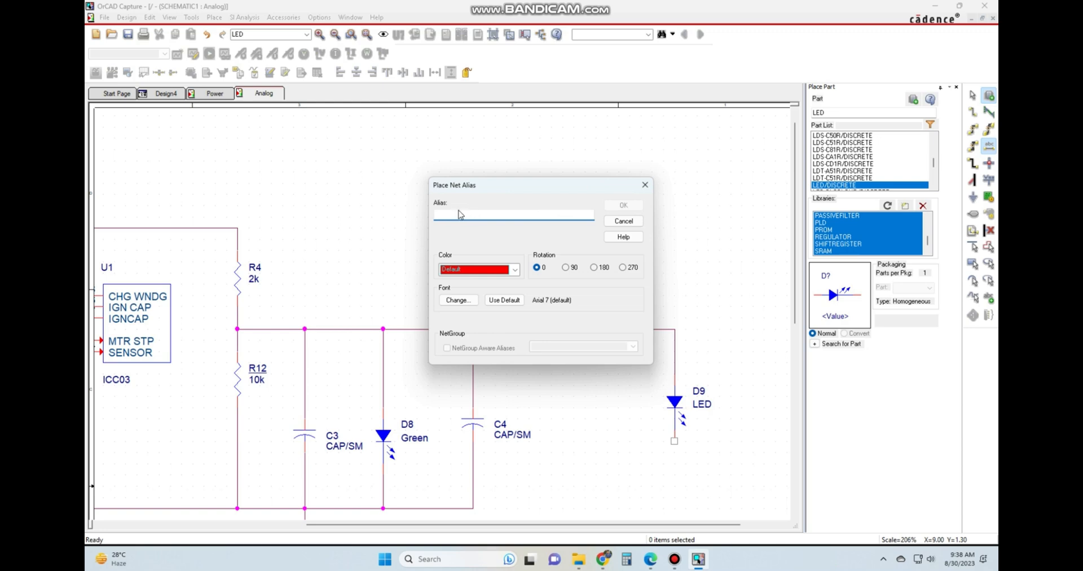
pyautogui.moveTo(480, 183); pyautogui.dragTo(564, 196)
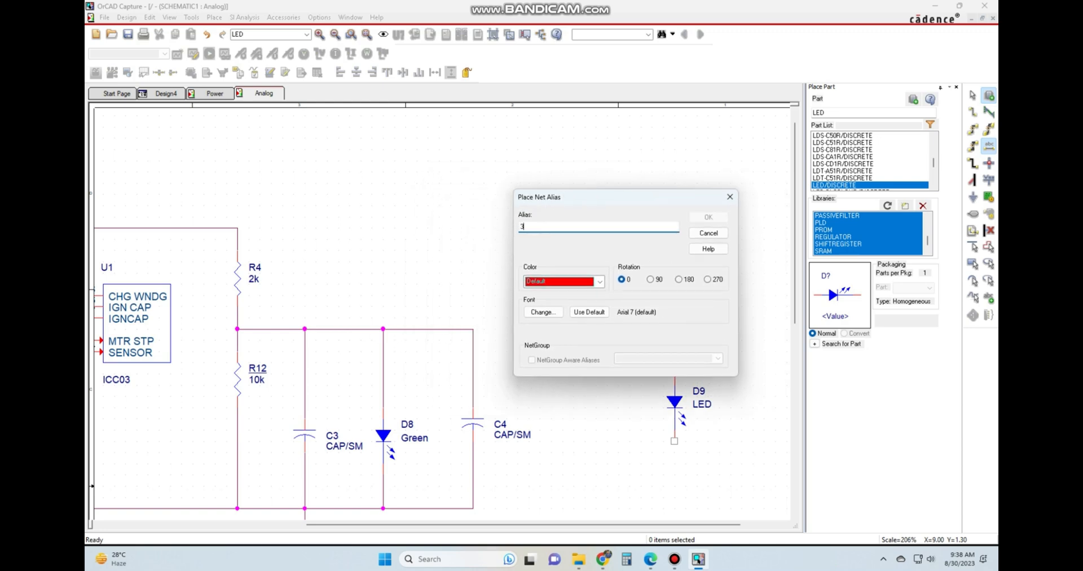
pyautogui.write('3V')
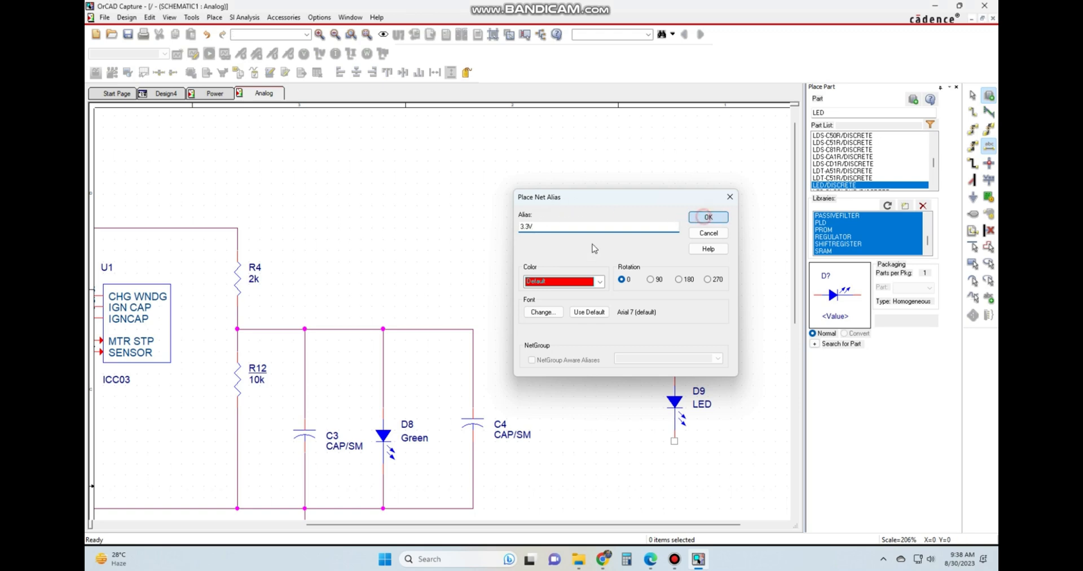
pyautogui.click(708, 217)
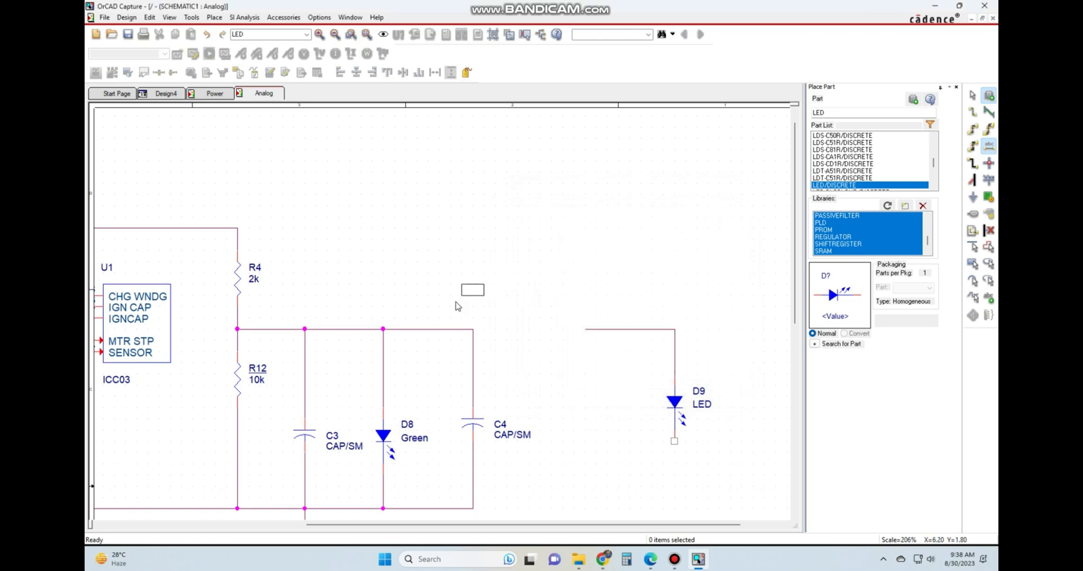
pyautogui.click(433, 331)
pyautogui.press('Escape')
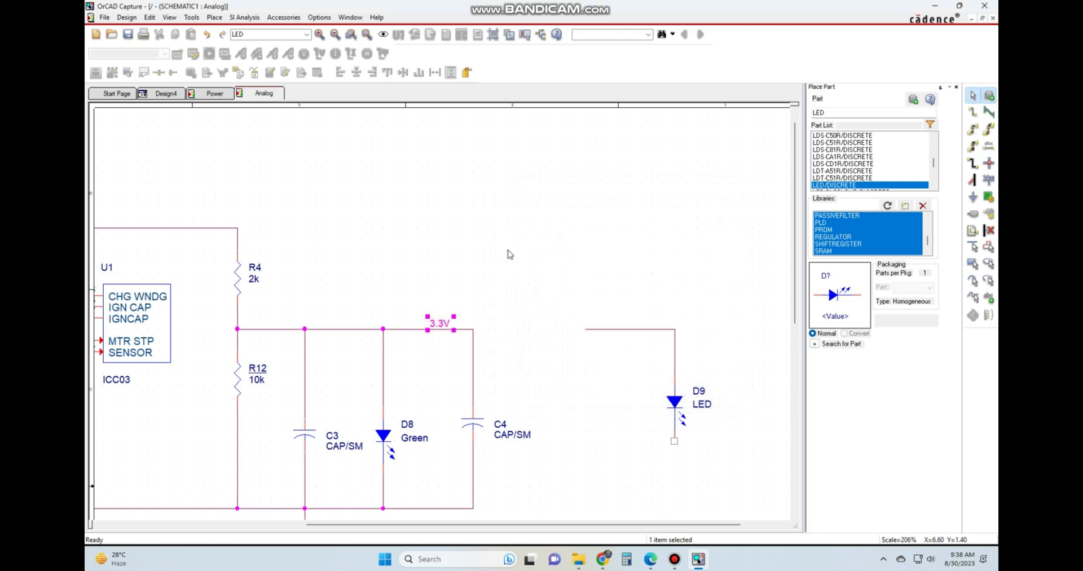
pyautogui.click(536, 278)
# Place the same 3.3V net alias on the open horizontal wire above D9.
pyautogui.click(990, 148)
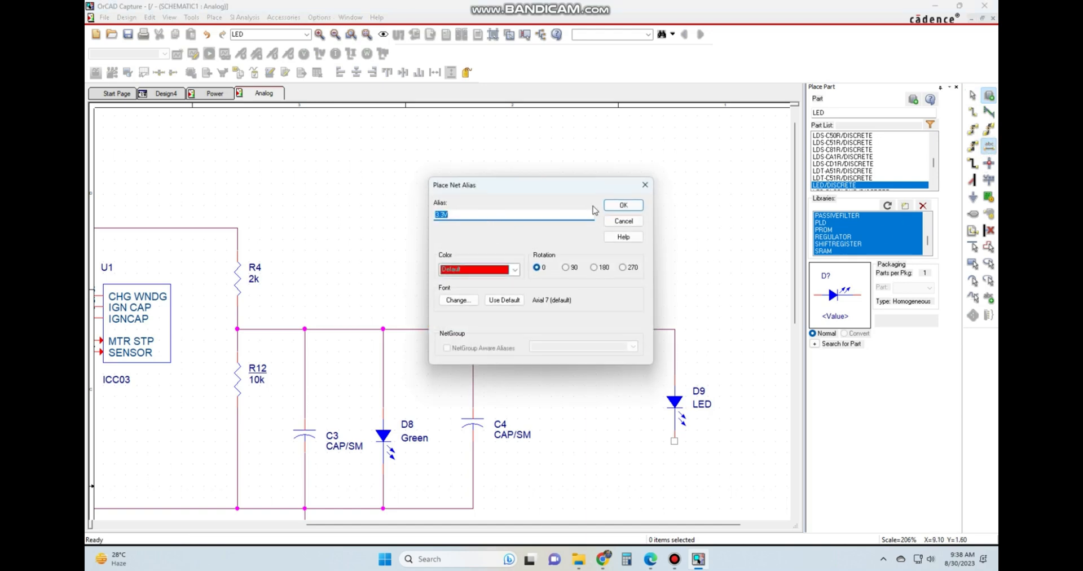
pyautogui.click(623, 205)
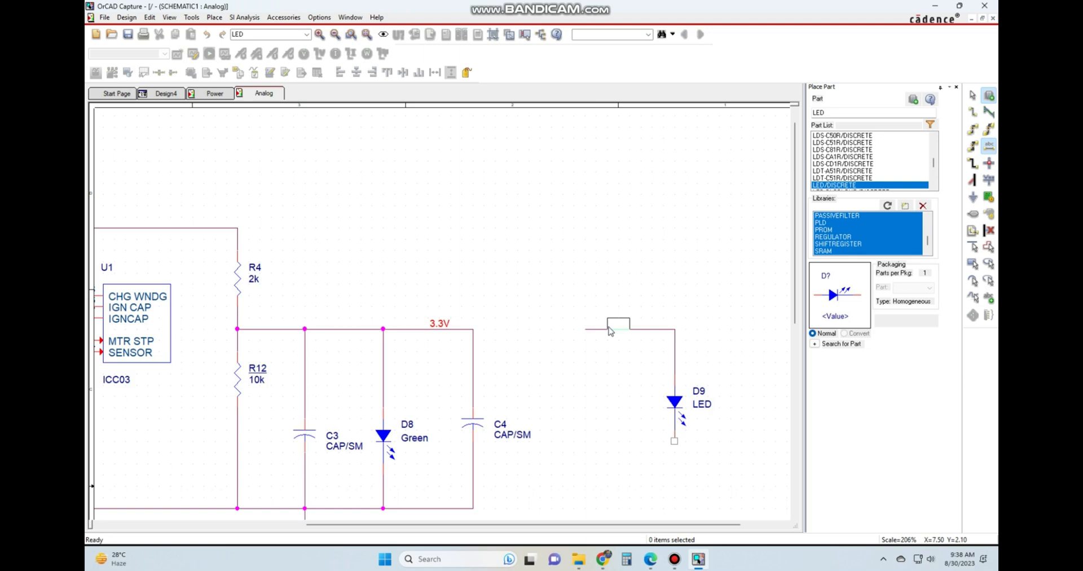
pyautogui.click(609, 331)
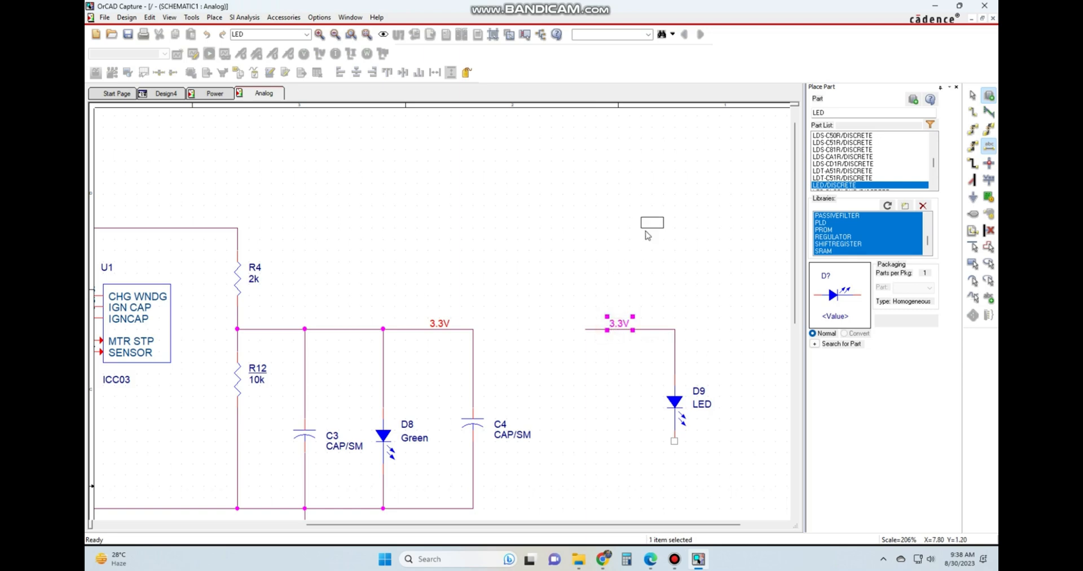
pyautogui.press('Escape')
pyautogui.click(647, 235)
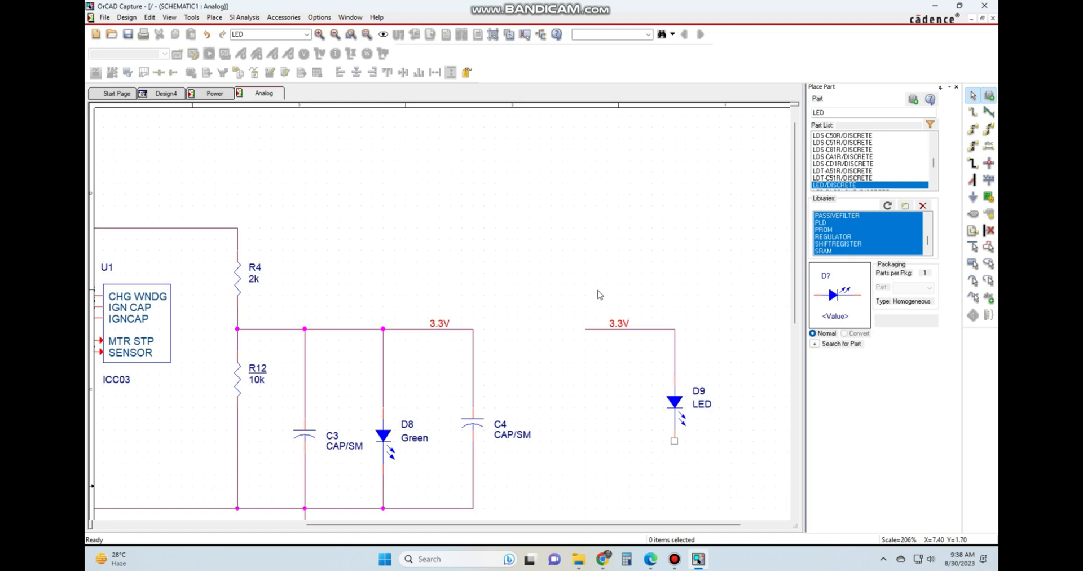
# Wire D9's lower pin down to the level of the ground wire and then left to an open end.
pyautogui.scroll(-2, 666, 345)
pyautogui.scroll(-2, 542, 426)
pyautogui.scroll(-2, 504, 433)
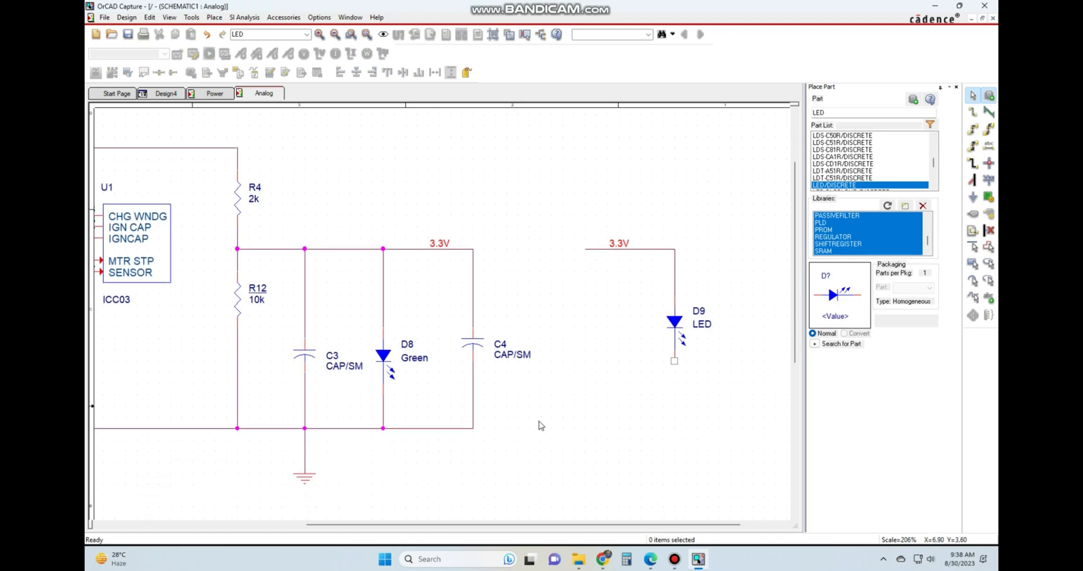
pyautogui.press('w')
pyautogui.click(675, 362)
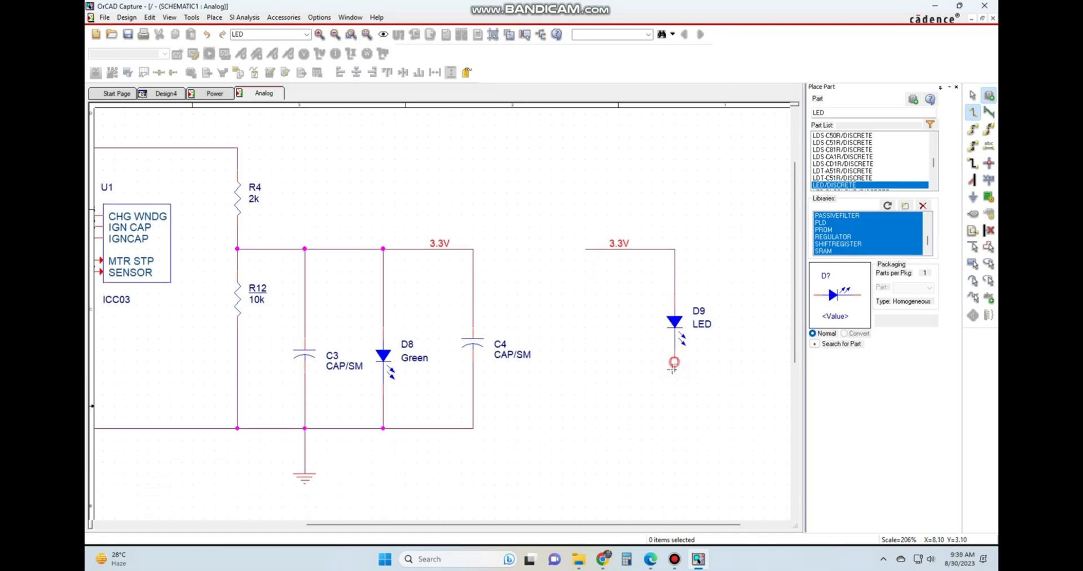
pyautogui.click(675, 428)
pyautogui.click(597, 424)
pyautogui.press('Escape')
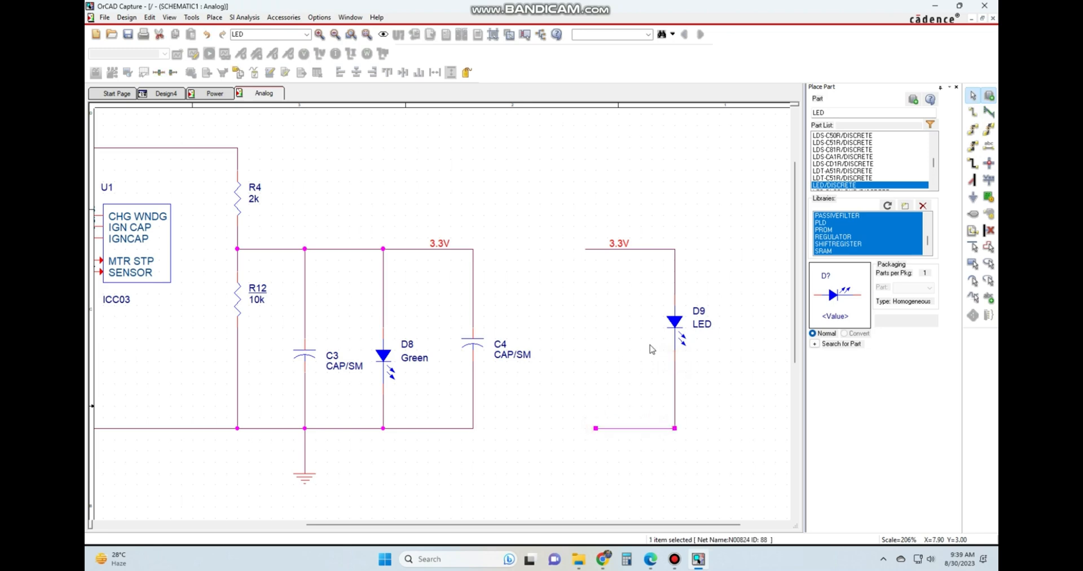
pyautogui.click(648, 345)
pyautogui.click(606, 452)
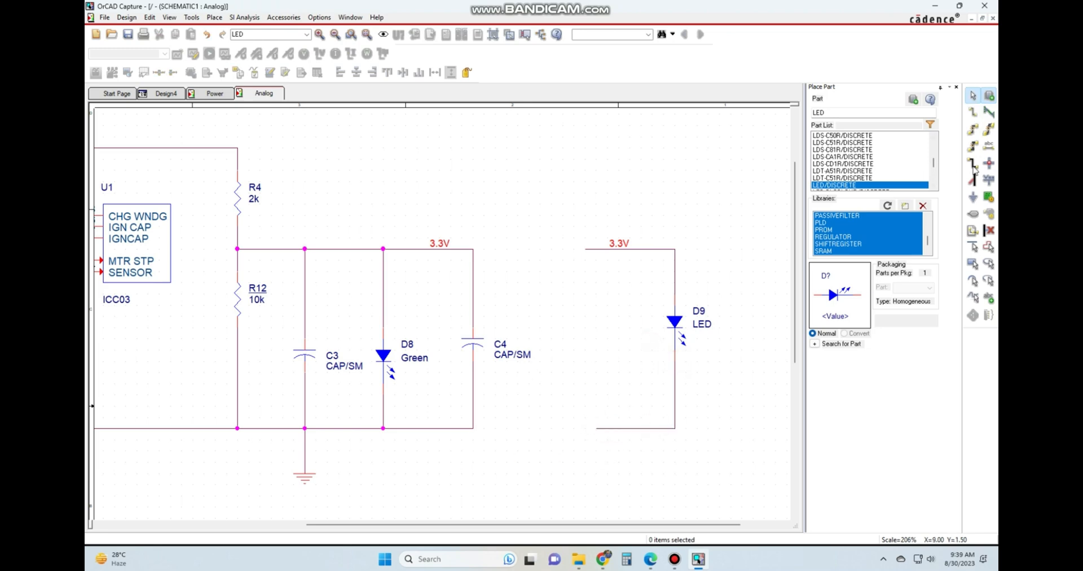
# Place net alias gnd on the lower wire between D8 and C4 and on D9's lower horizontal wire.
pyautogui.click(988, 145)
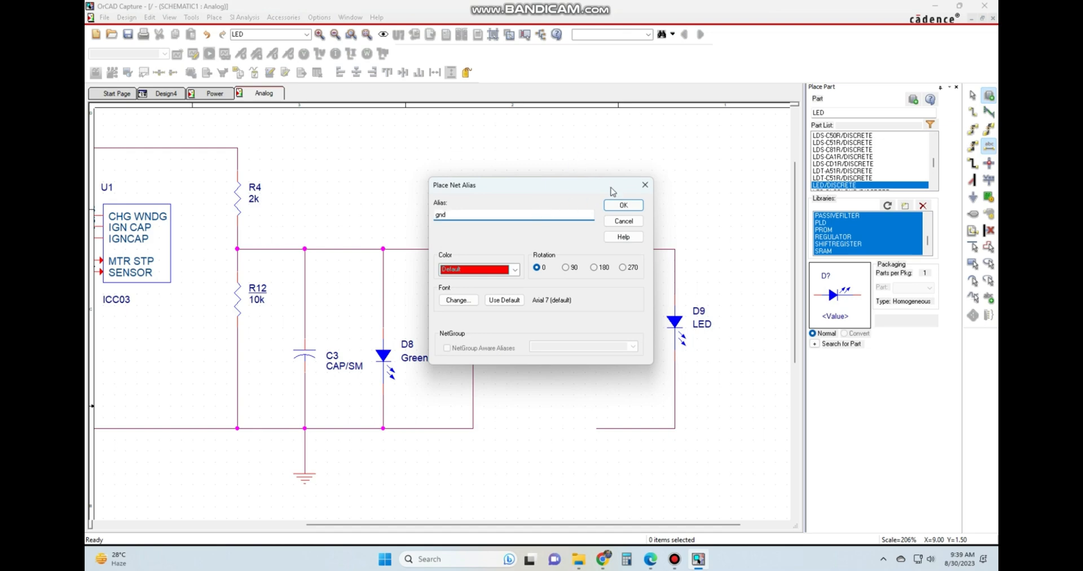
pyautogui.click(621, 207)
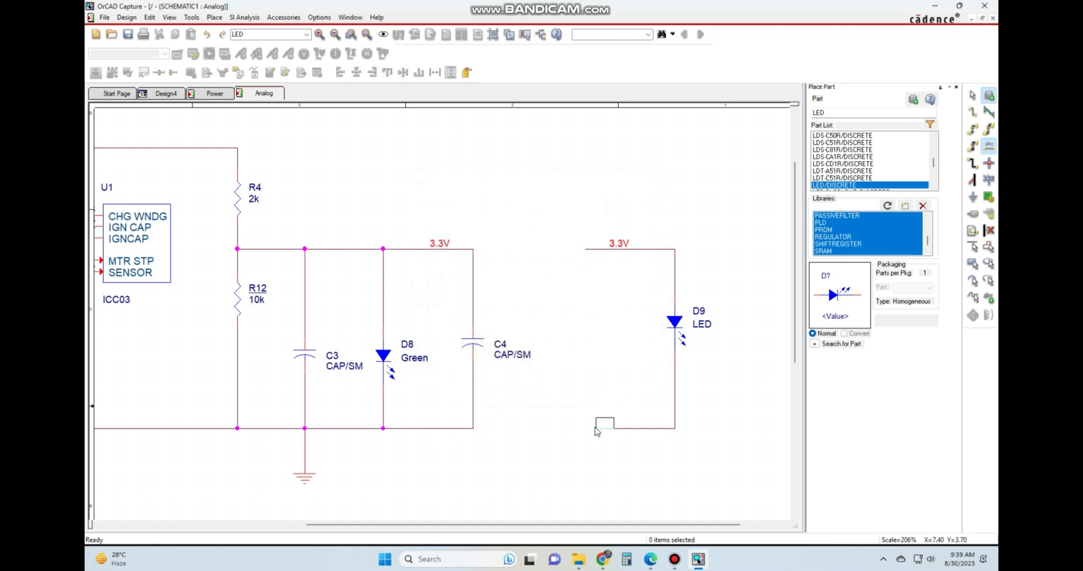
pyautogui.click(418, 430)
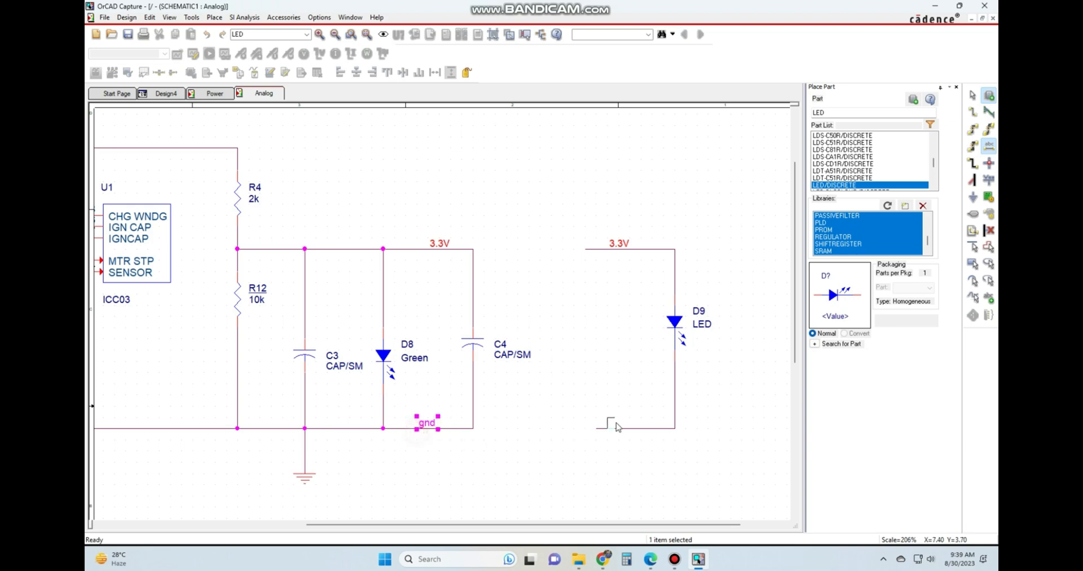
pyautogui.click(630, 430)
pyautogui.press('Escape')
pyautogui.click(564, 385)
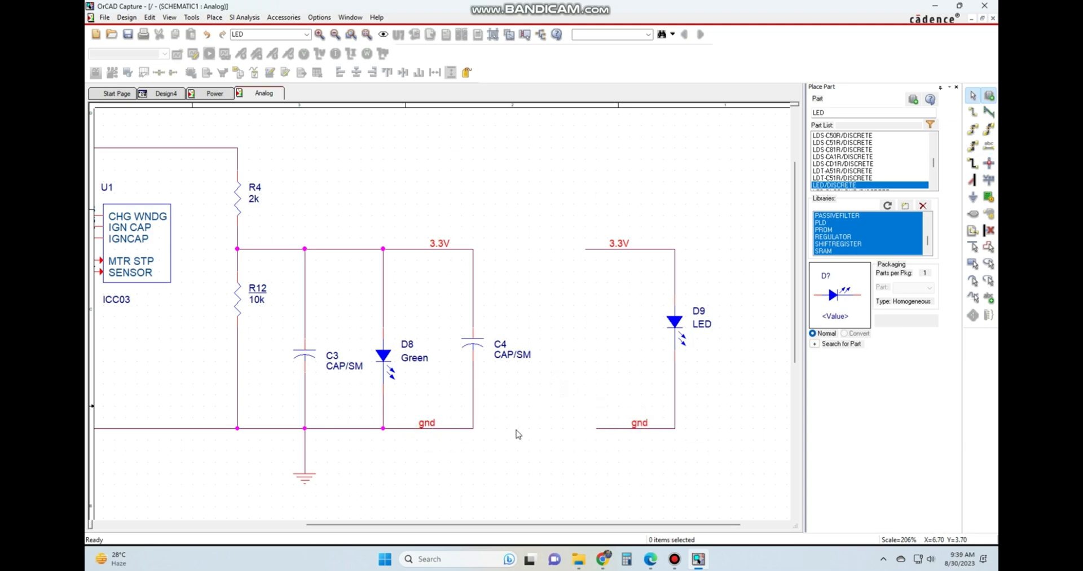
# Highlight the entire 3.3V net from the wire between D8 and C4 to check its link to D9, and clear the selection.
pyautogui.click(410, 250)
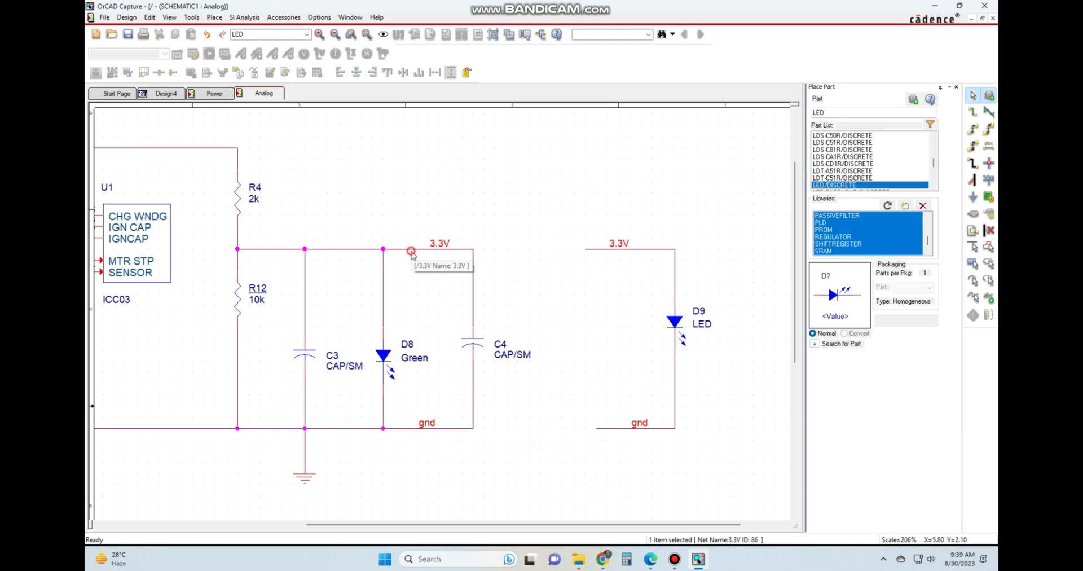
pyautogui.rightClick(410, 249)
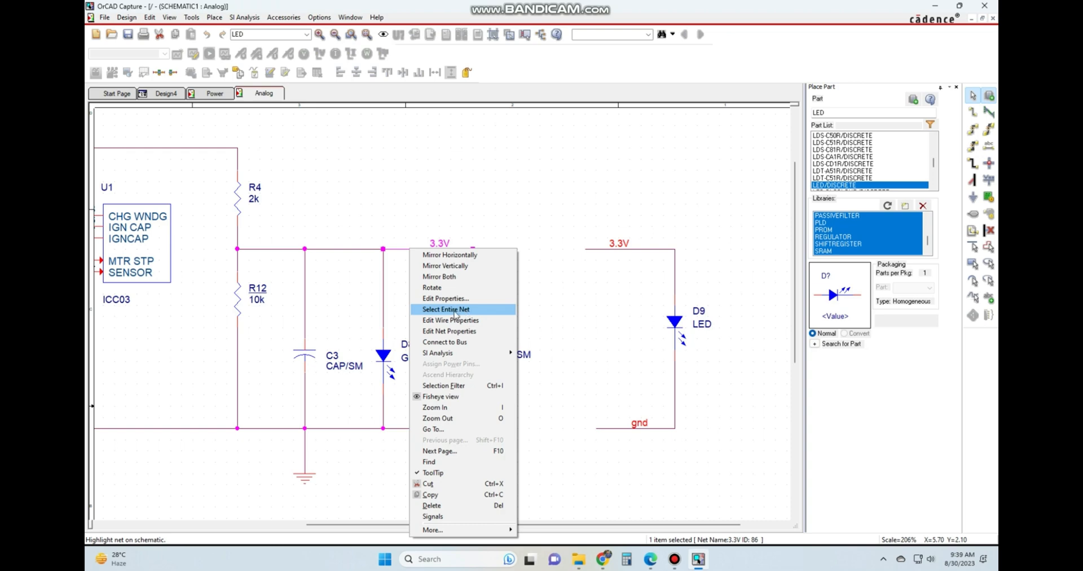
pyautogui.click(455, 312)
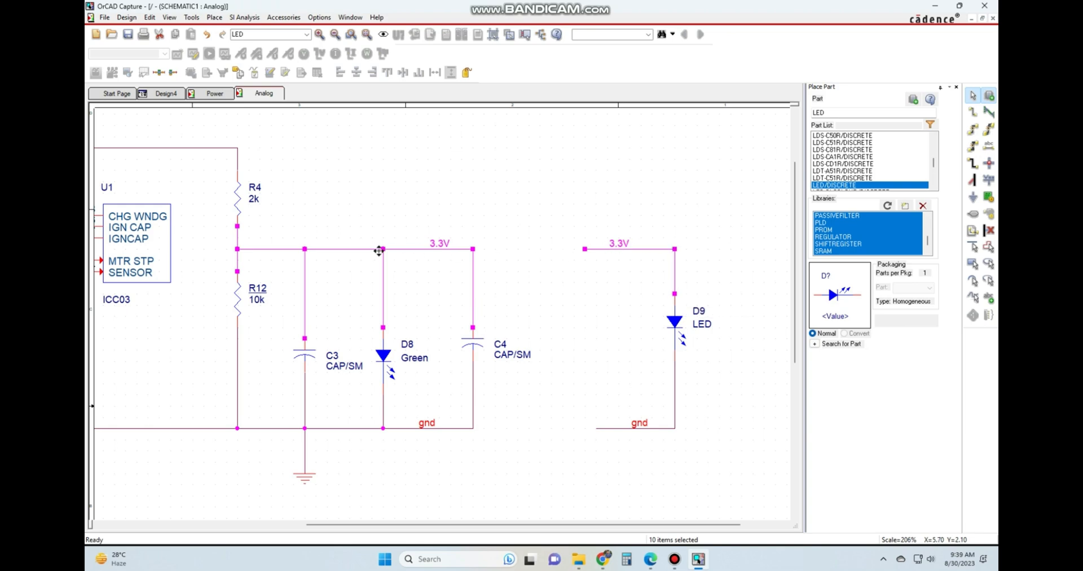
pyautogui.click(564, 322)
# Highlight the entire gnd net from D9's lower wire to check its connection across the page, and clear the selection.
pyautogui.click(605, 428)
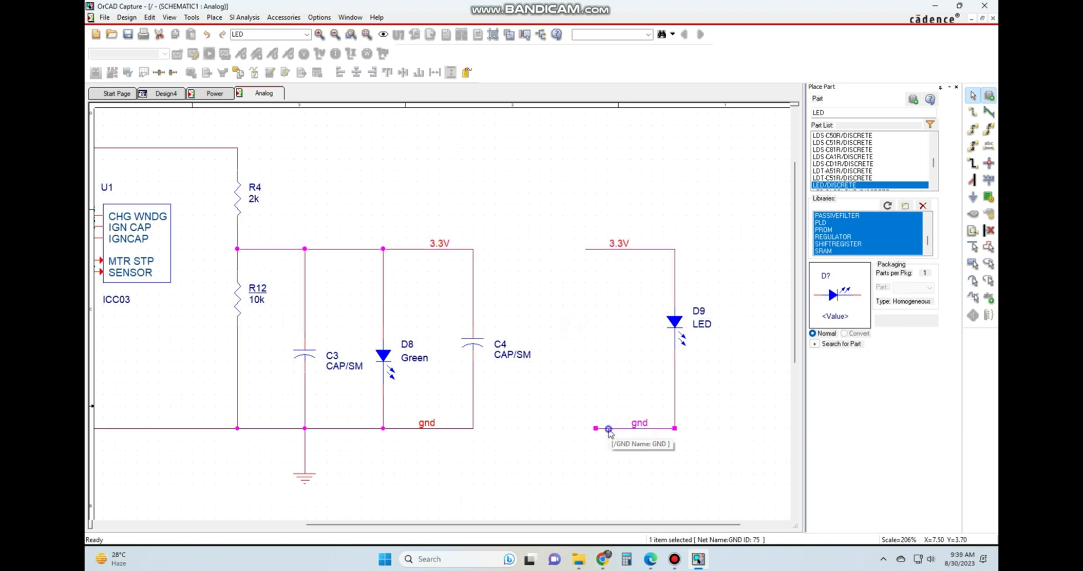
pyautogui.rightClick(604, 430)
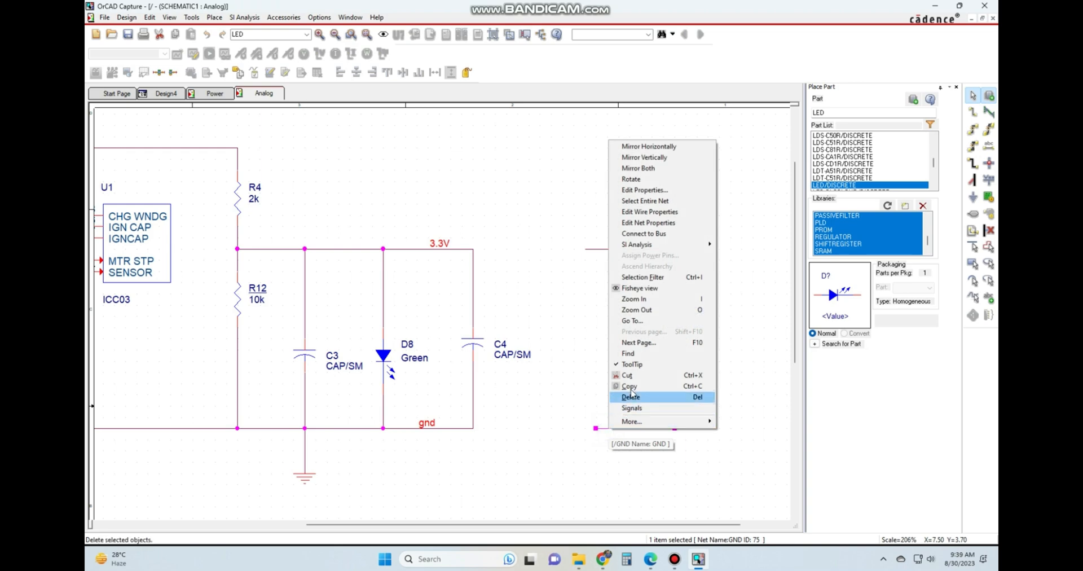
pyautogui.click(642, 201)
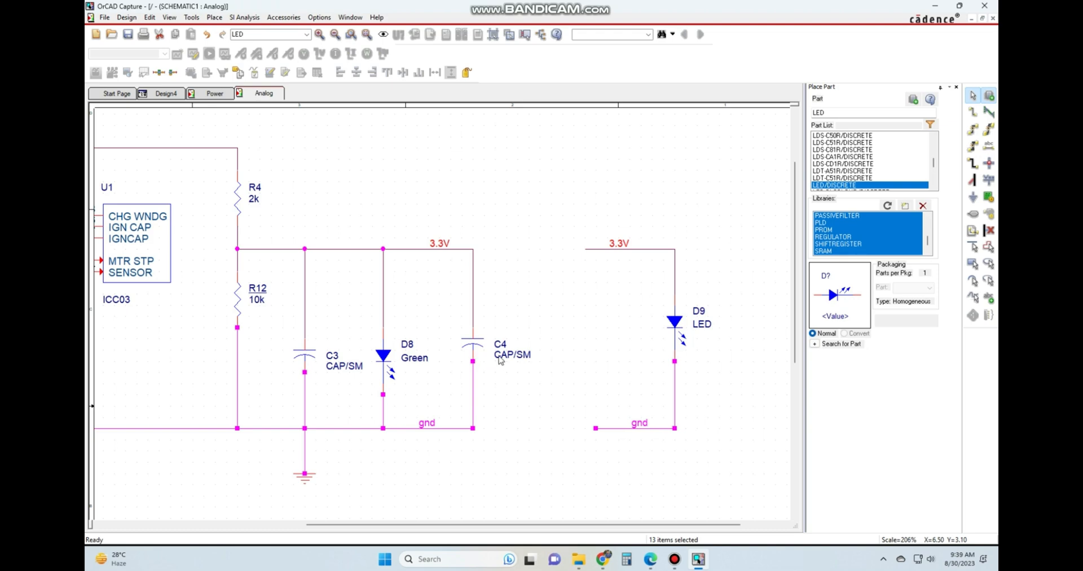
pyautogui.keyDown('ctrl'); pyautogui.scroll(-1, 500, 360); pyautogui.keyUp('ctrl')
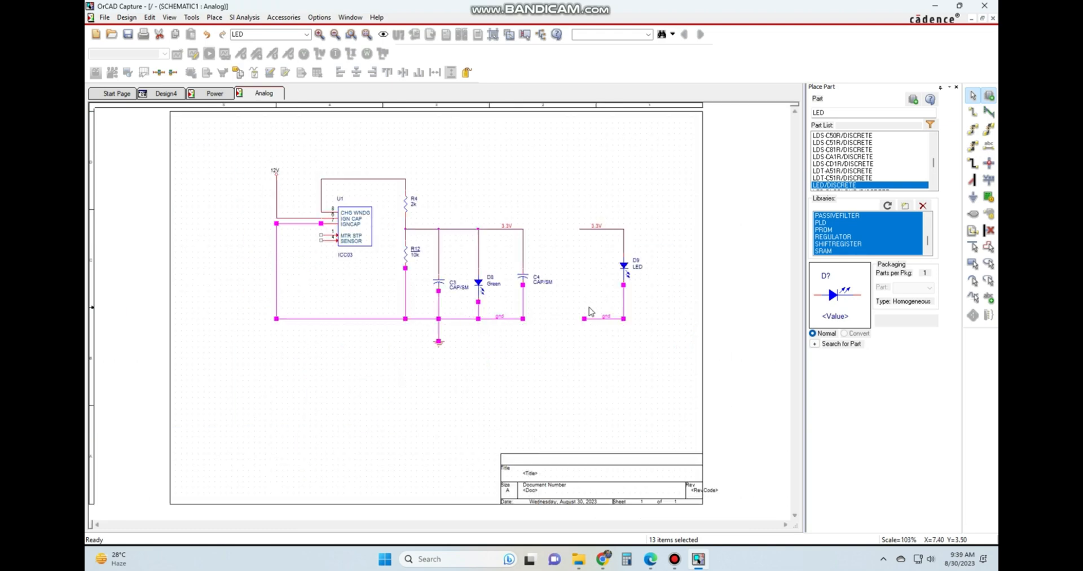
pyautogui.click(581, 367)
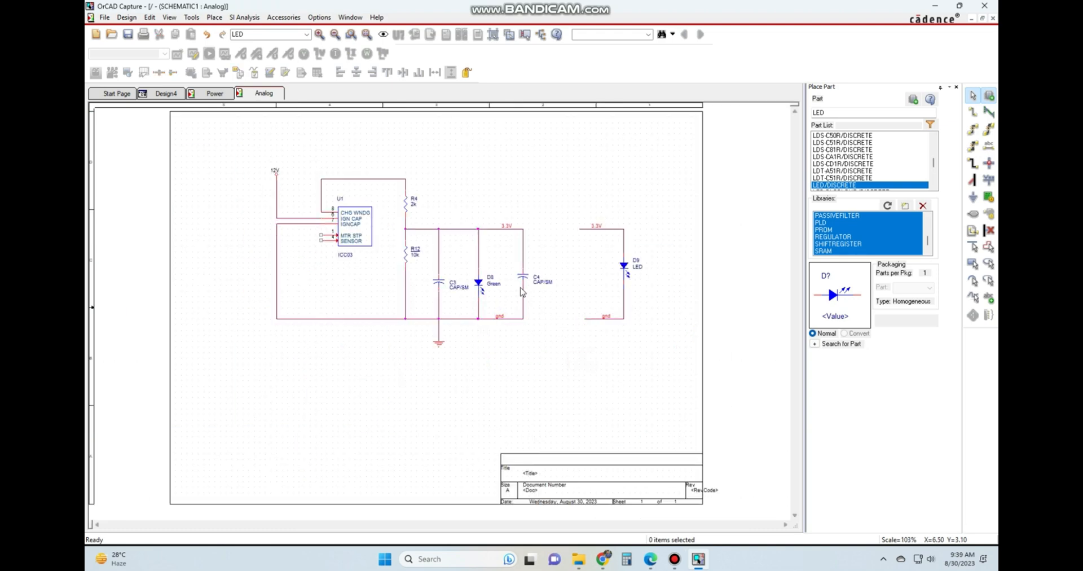
pyautogui.keyDown('ctrl'); pyautogui.scroll(1, 500, 336); pyautogui.keyUp('ctrl')
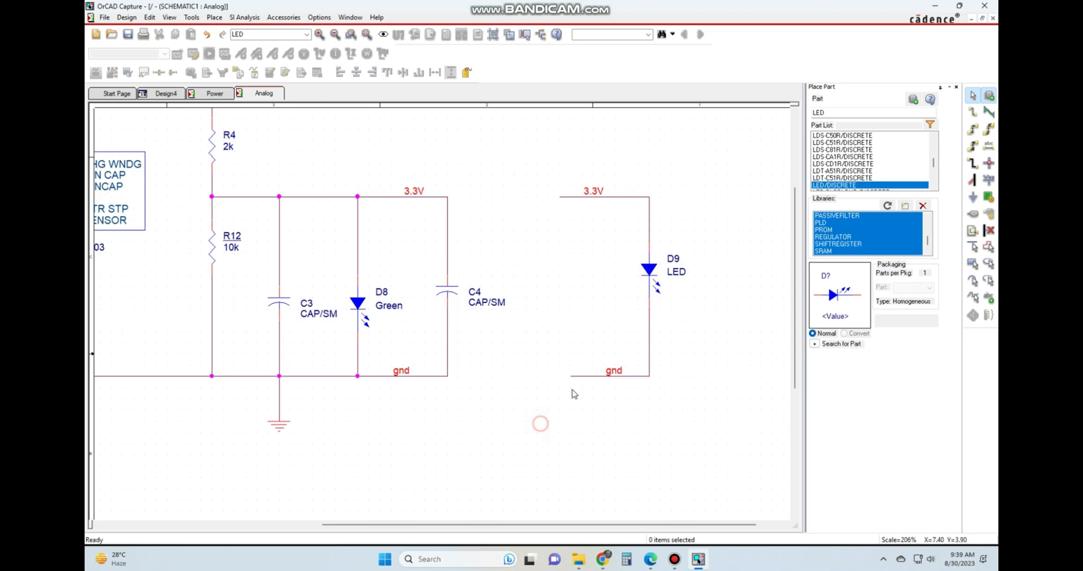
pyautogui.keyDown('ctrl'); pyautogui.scroll(-1, 667, 356); pyautogui.keyUp('ctrl')
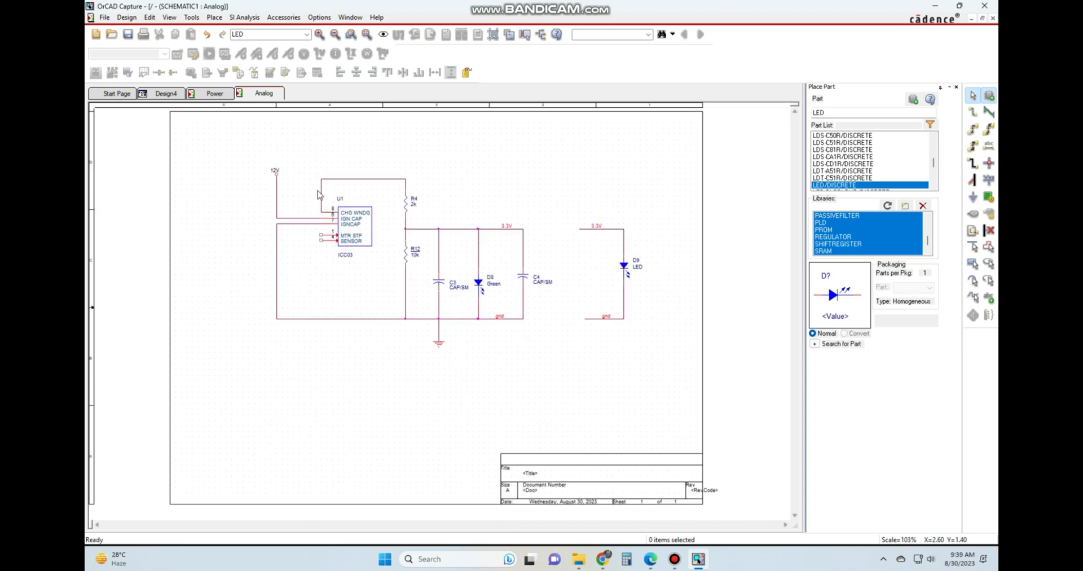
pyautogui.keyDown('ctrl'); pyautogui.scroll(1, 319, 194); pyautogui.keyUp('ctrl')
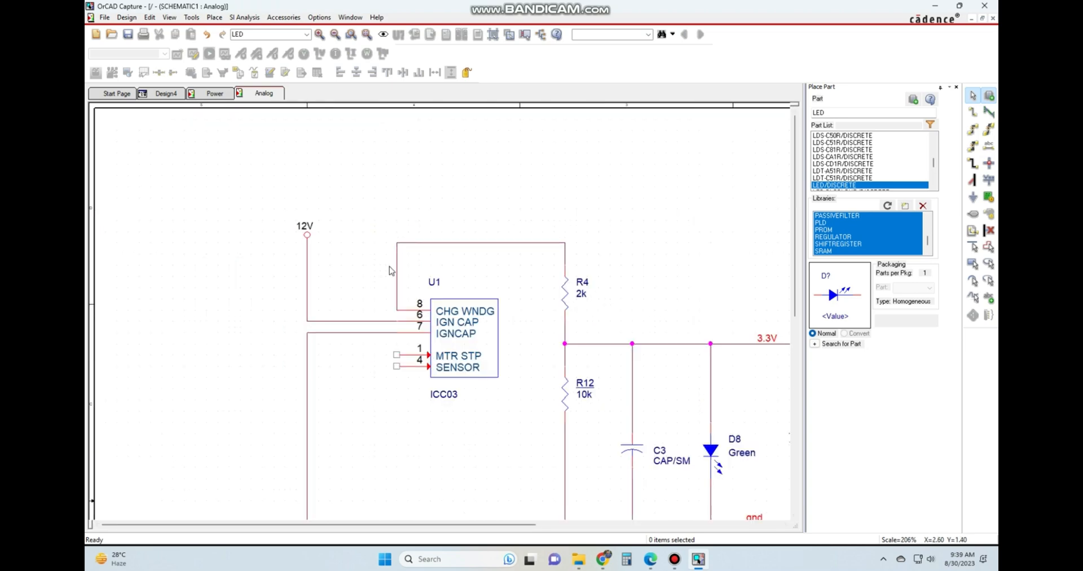
pyautogui.keyDown('ctrl'); pyautogui.scroll(-1, 390, 266); pyautogui.keyUp('ctrl')
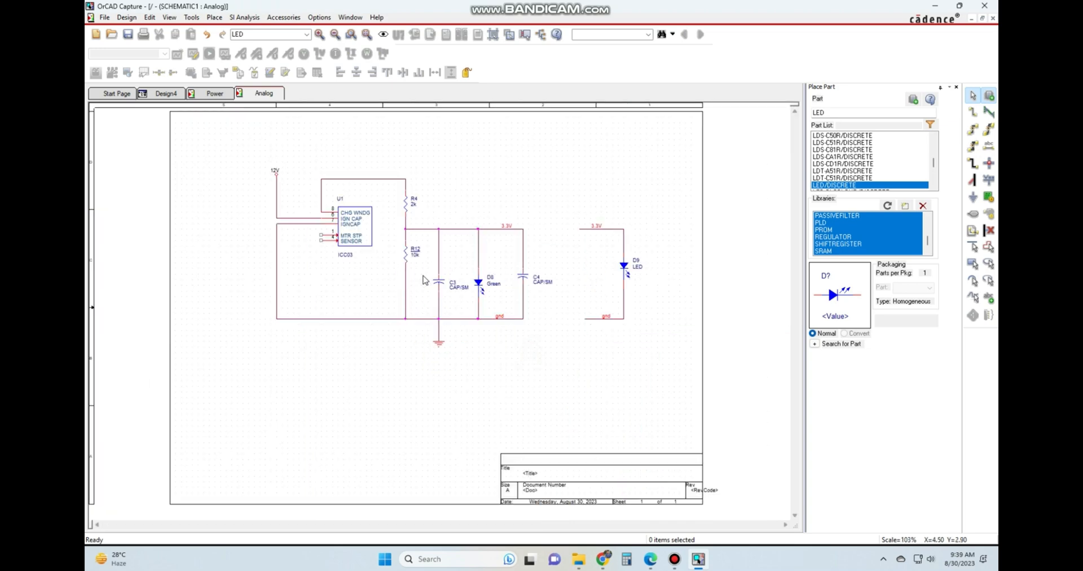
pyautogui.click(212, 94)
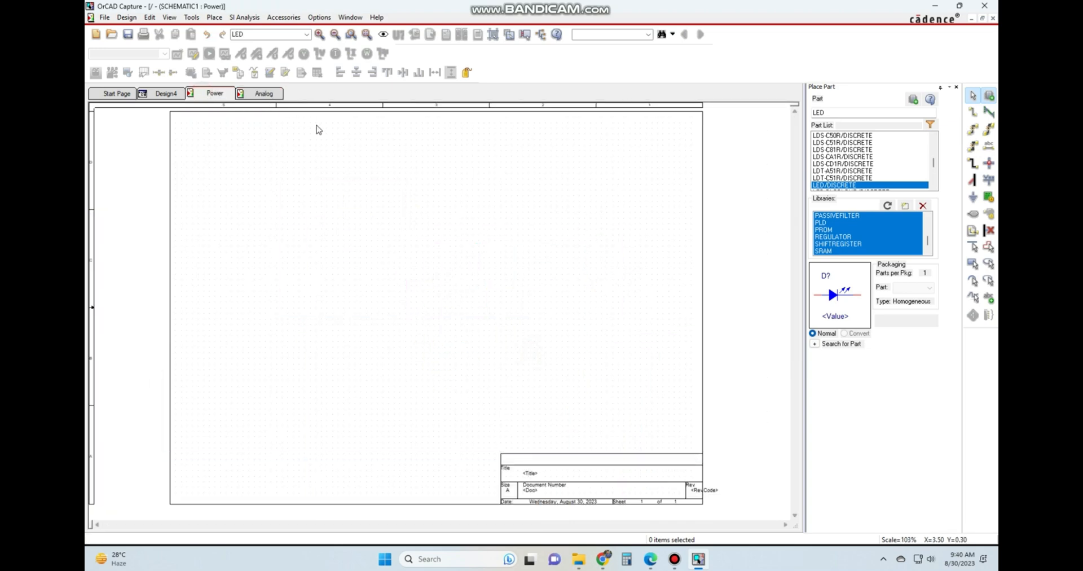
pyautogui.click(264, 95)
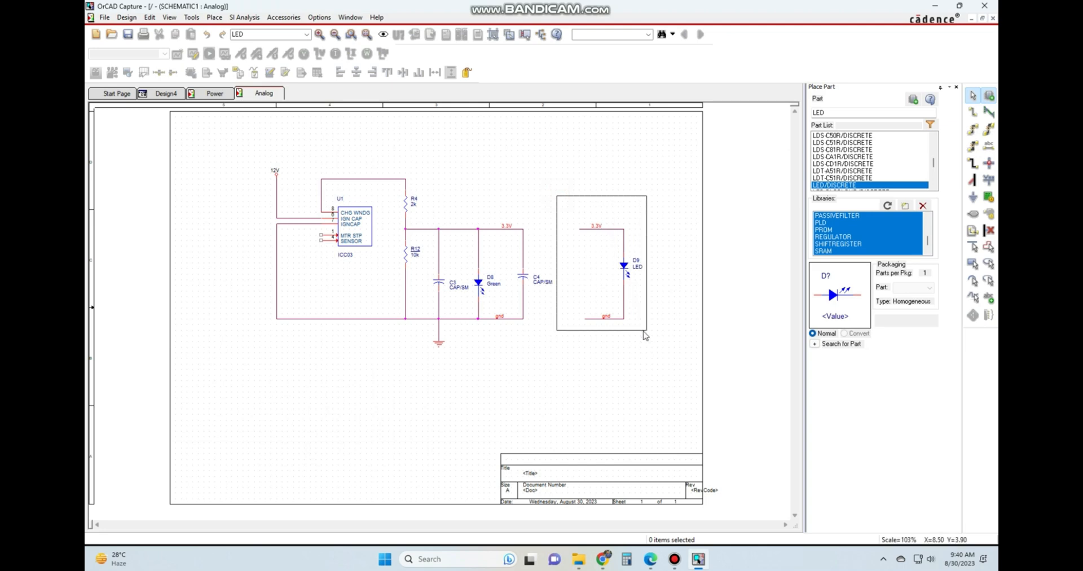
# Change the displayed value of LED D9 to Red.
pyautogui.keyDown('ctrl'); pyautogui.scroll(4, 646, 293); pyautogui.keyUp('ctrl')
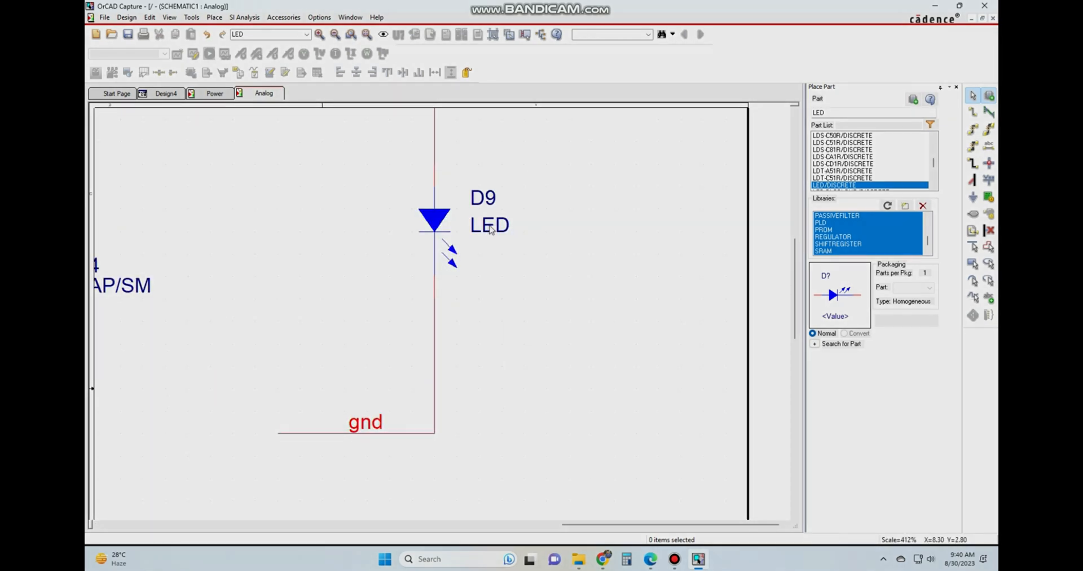
pyautogui.click(503, 228)
pyautogui.doubleClick(503, 227)
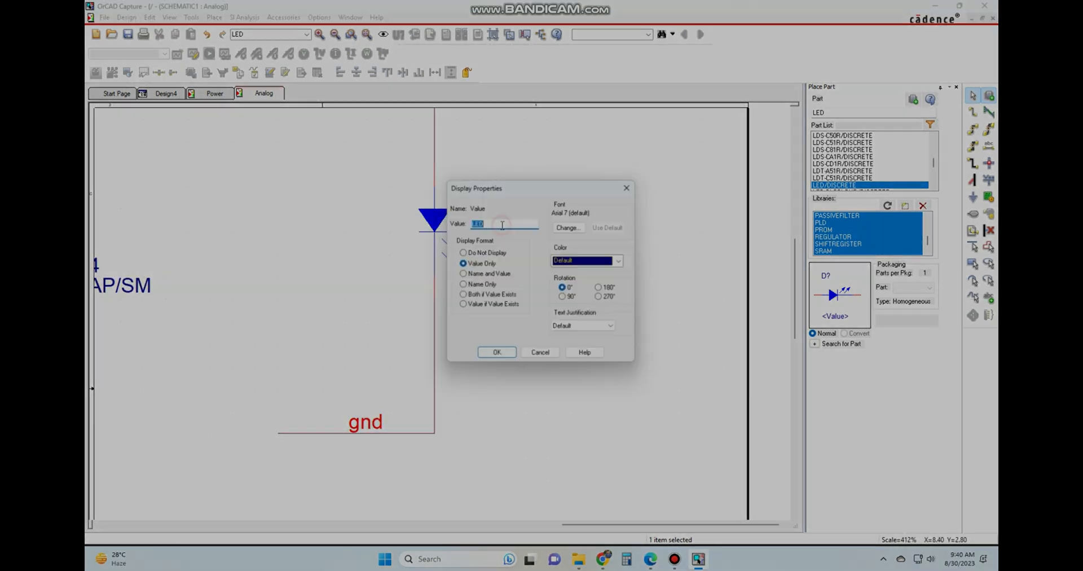
pyautogui.write('Red')
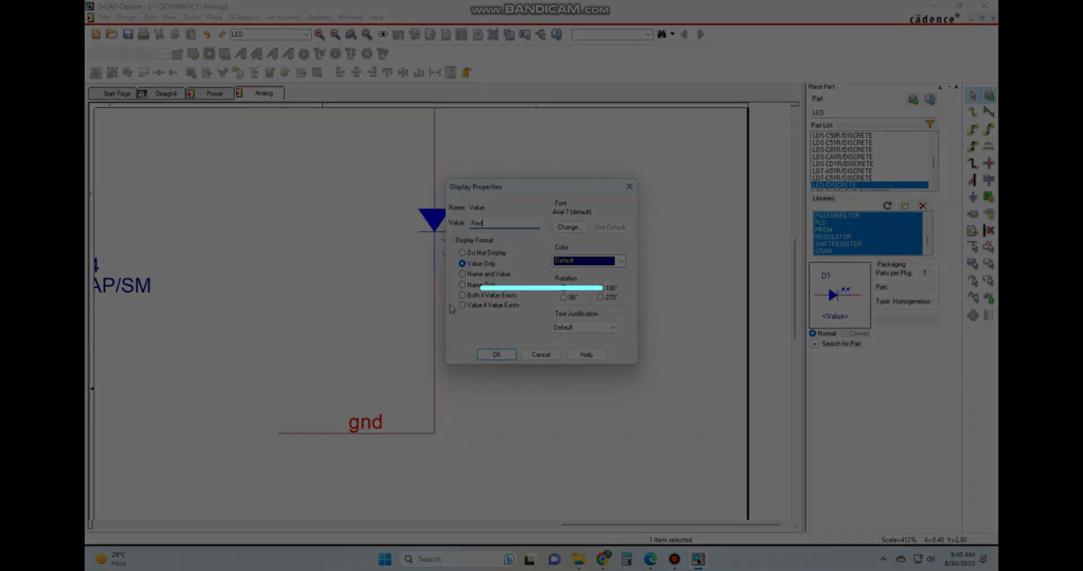
pyautogui.press('Return')
pyautogui.click(668, 318)
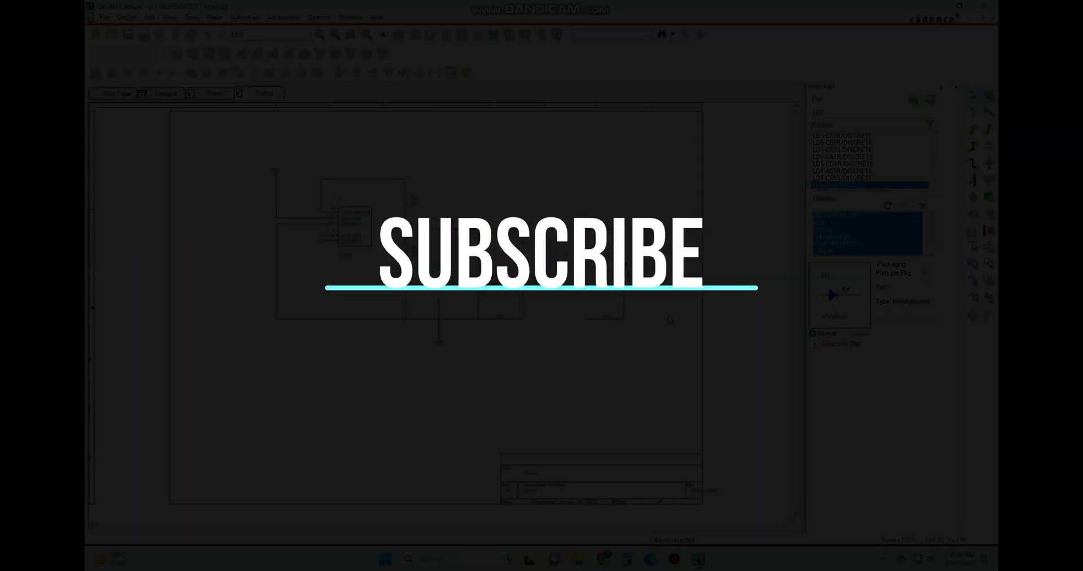